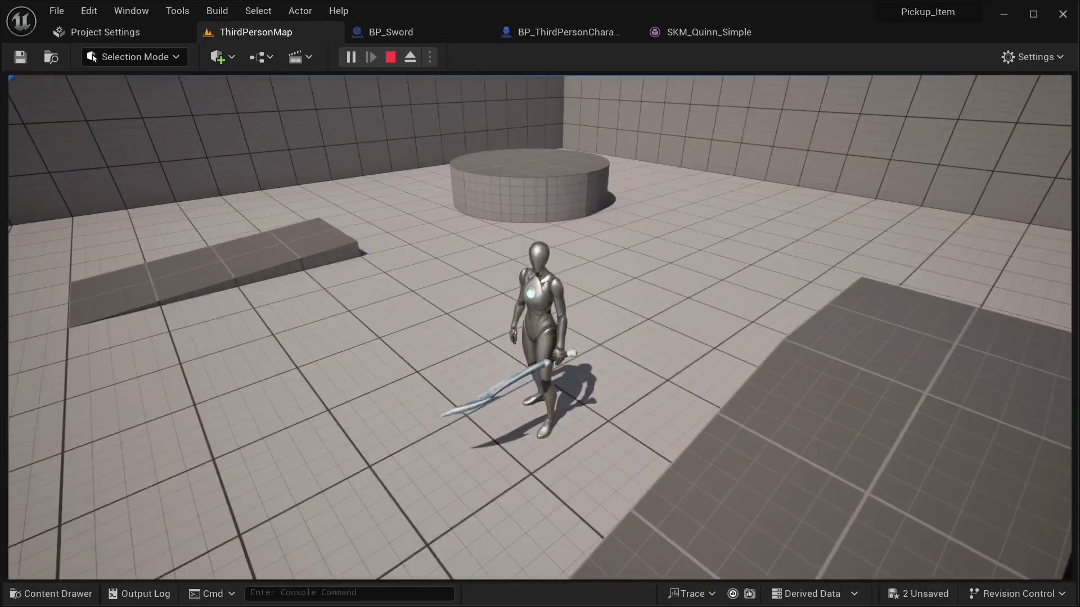
# Step: End the play session and look over the BP_ThirdPersonCharacter event graph and the sword in the level
pyautogui.press('a')
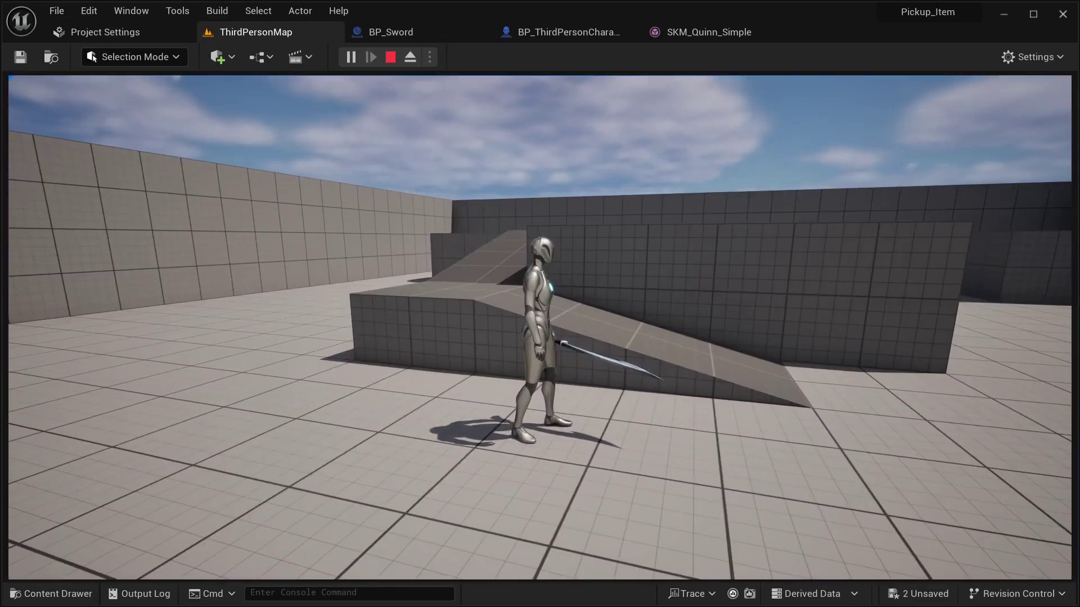
pyautogui.press('Escape')
pyautogui.click(565, 32)
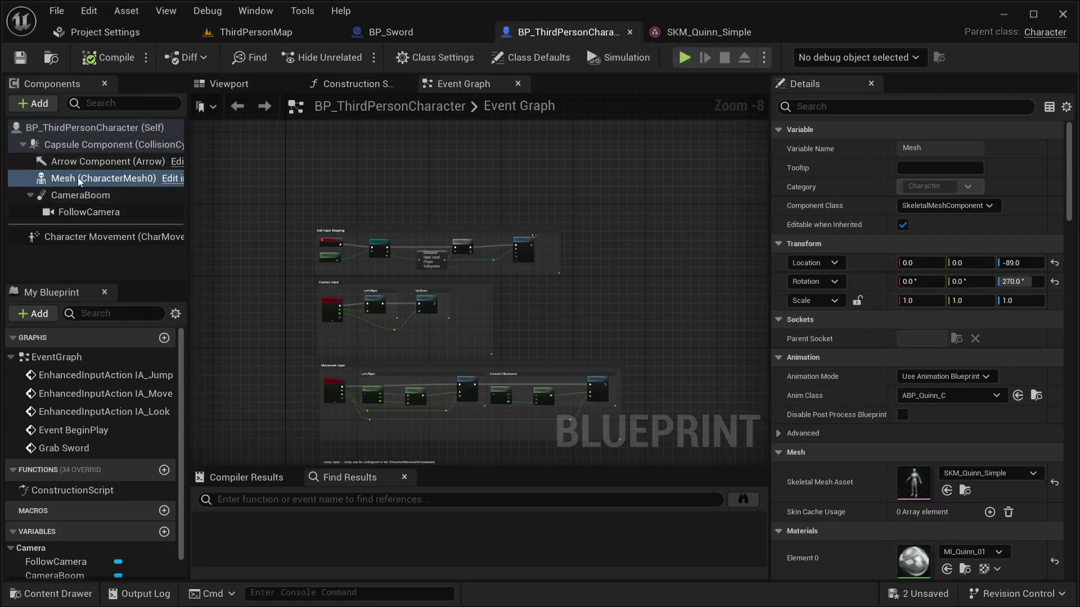
pyautogui.moveTo(345, 221); pyautogui.dragTo(362, 305, button='right')
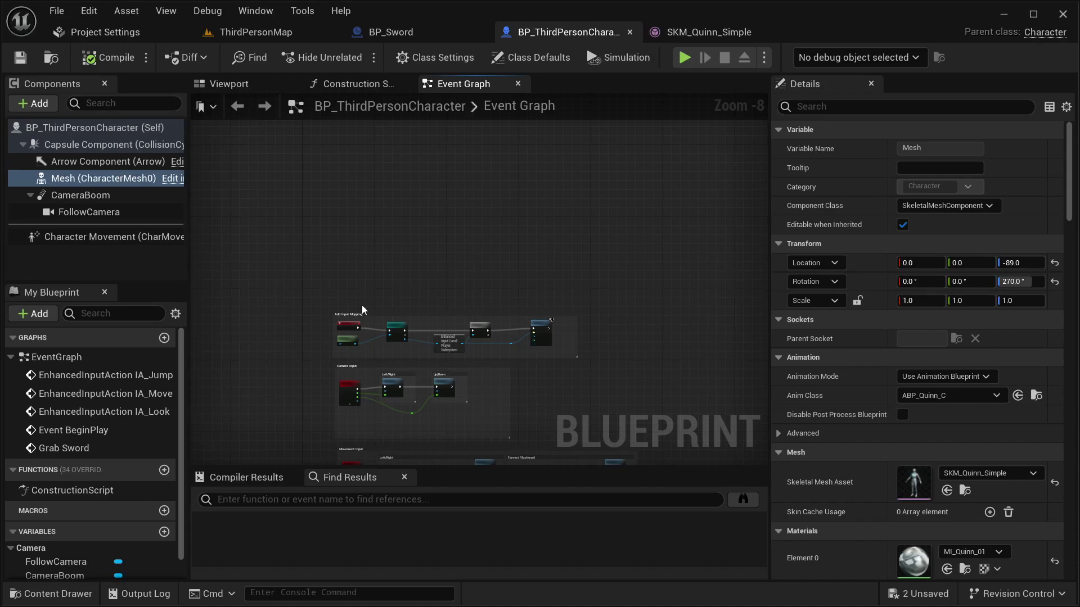
pyautogui.click(256, 32)
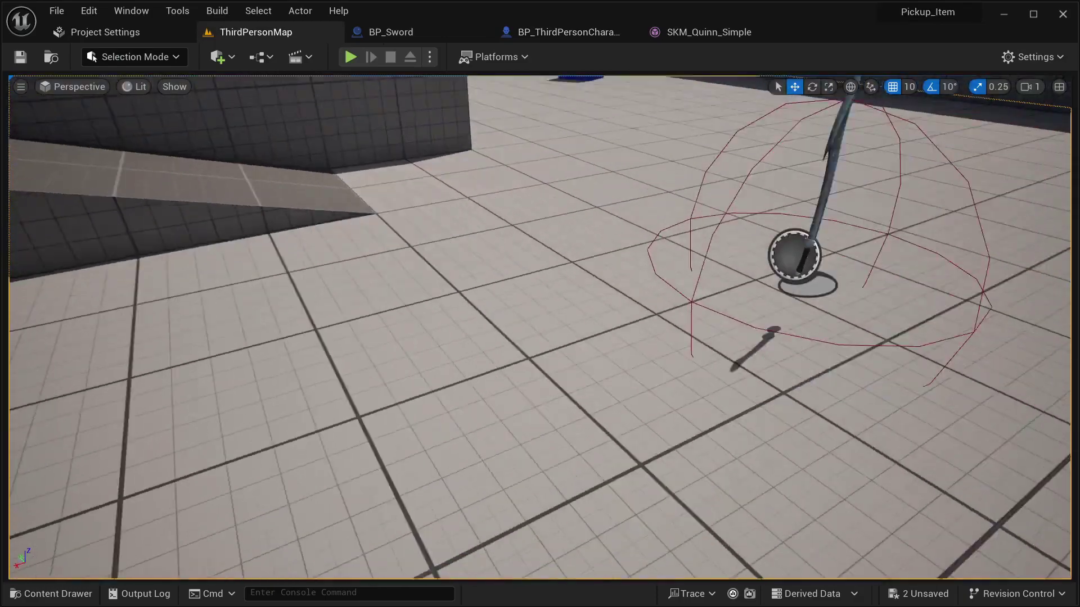
pyautogui.moveTo(416, 124); pyautogui.dragTo(518, 84, button='right')
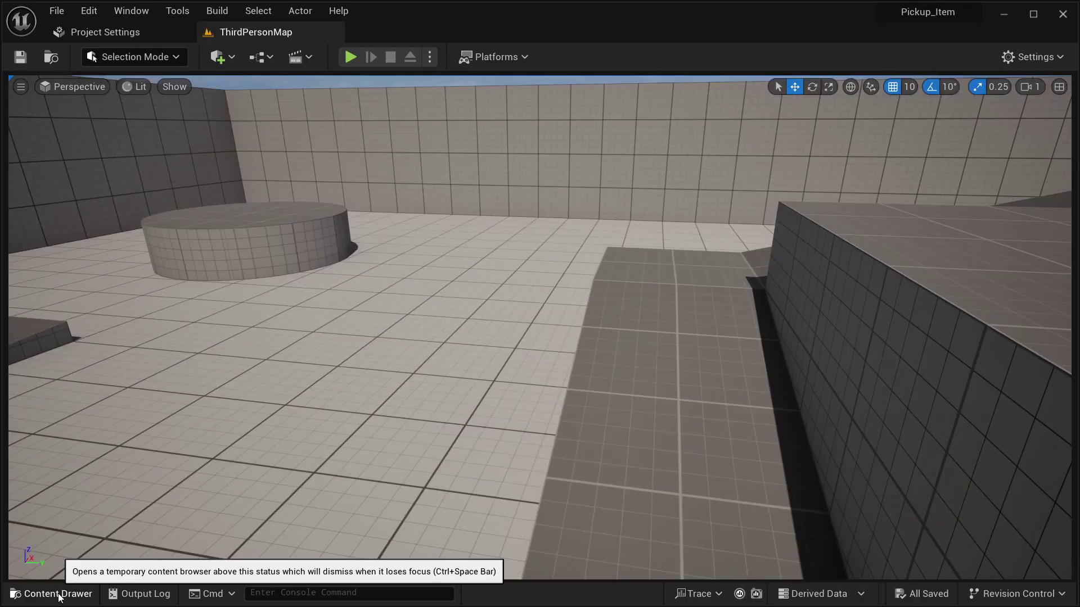
# Step: Play-test the level by running the character around the ramps and platforms, and end the session
pyautogui.click(351, 56)
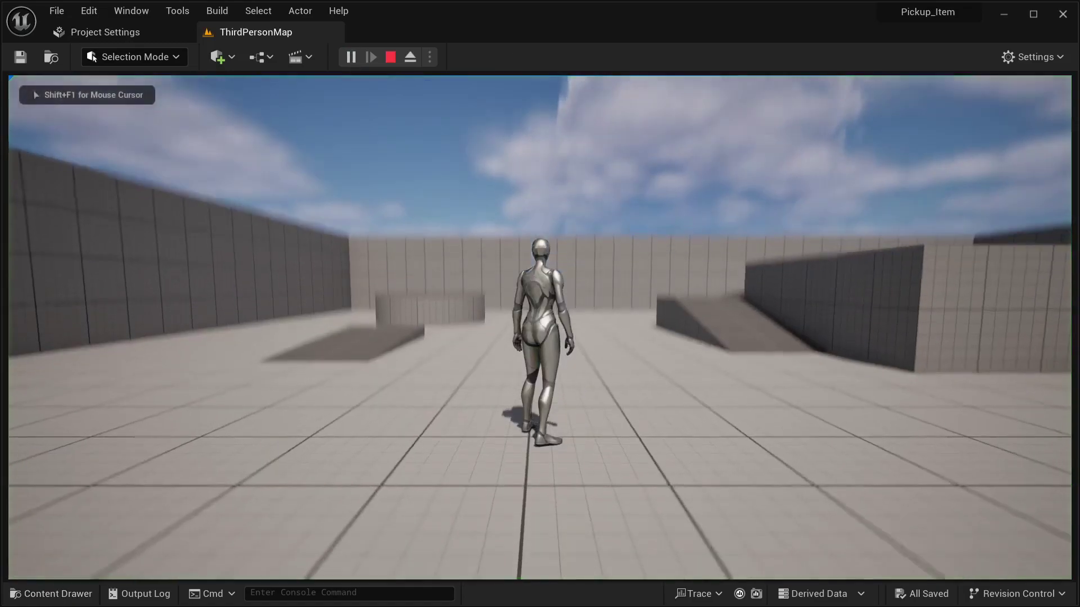
pyautogui.press('w')
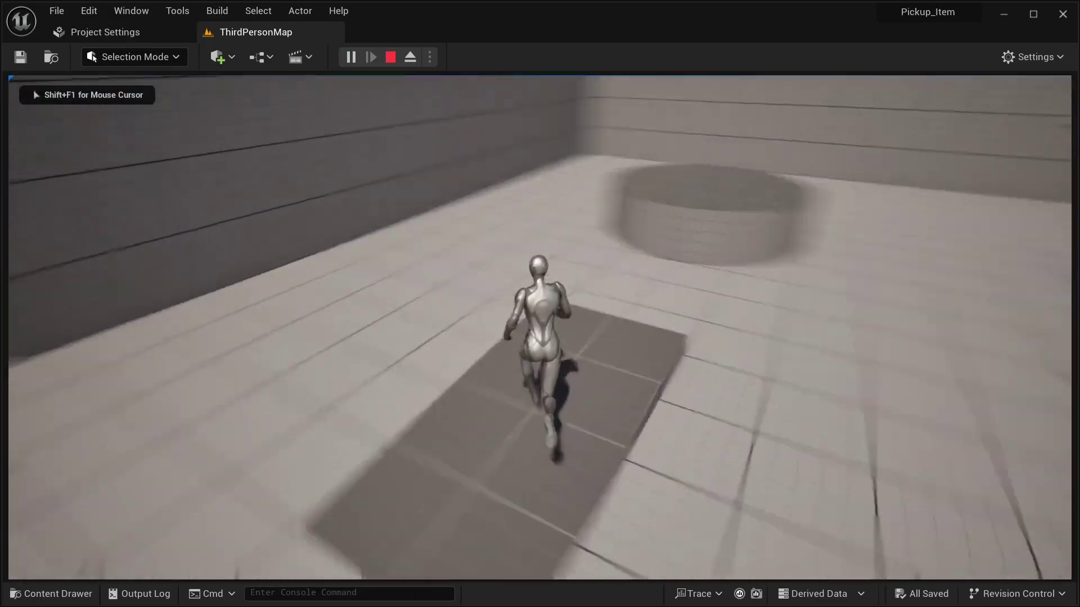
pyautogui.press('w')
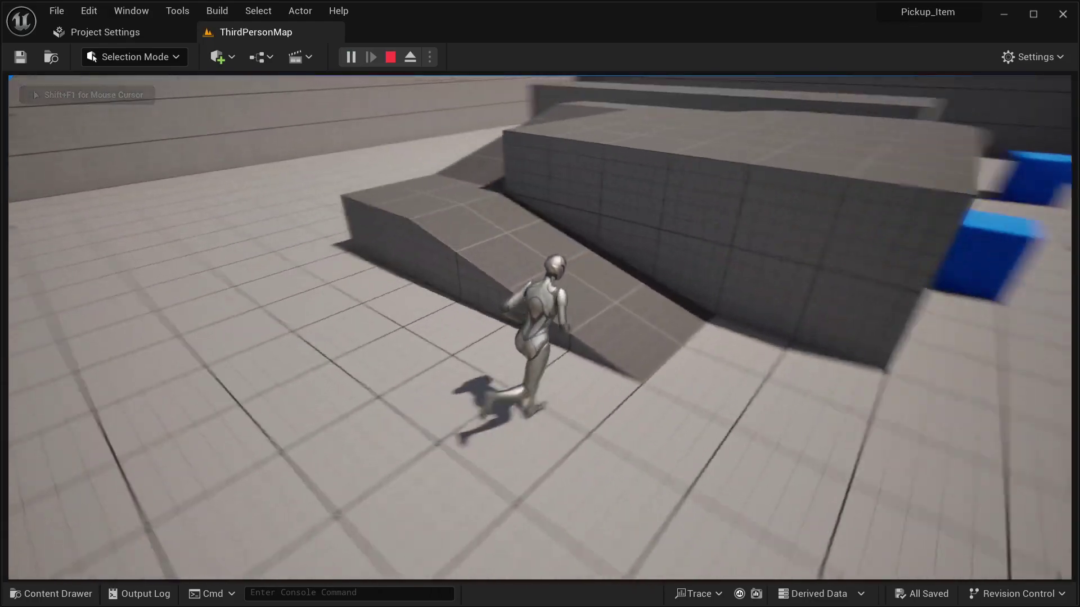
pyautogui.press('w')
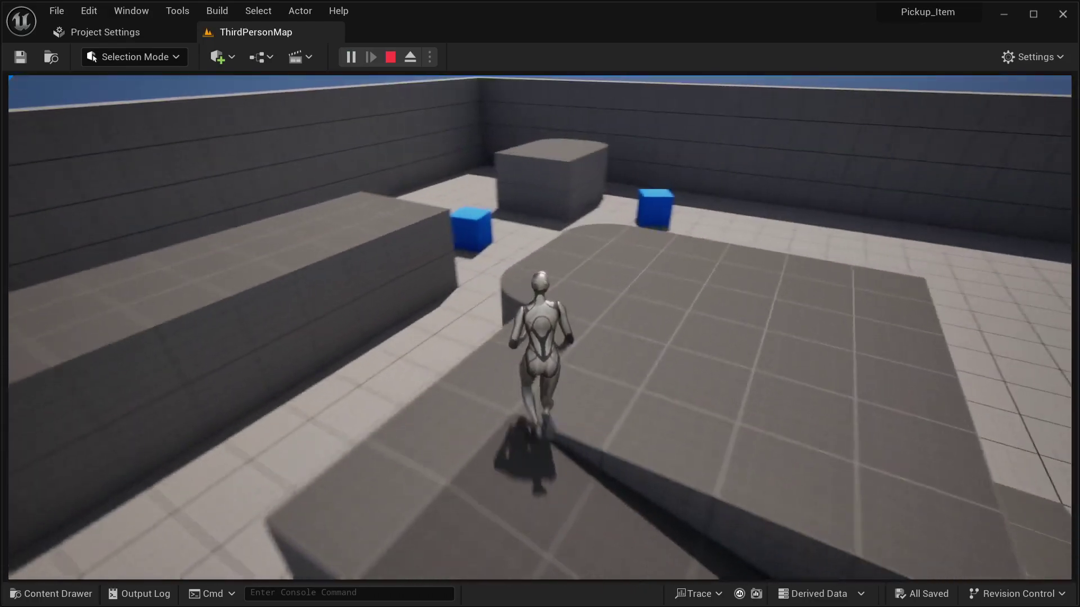
pyautogui.press('d')
pyautogui.press('Escape')
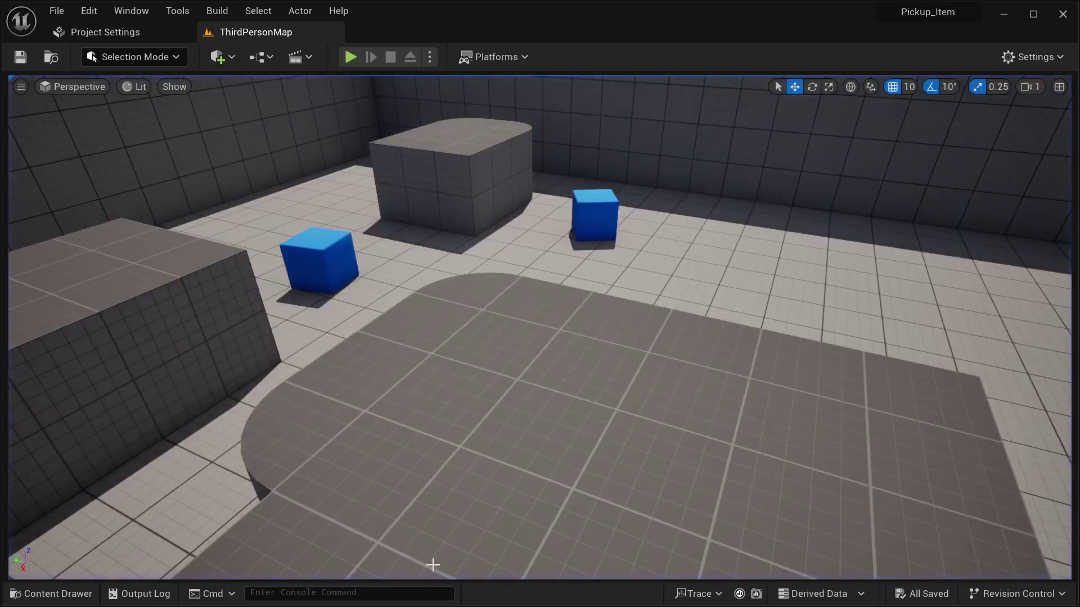
# Step: Create an Actor blueprint class named BP_Sword in the Content folder and dock its editor beside the level
pyautogui.click(35, 594)
pyautogui.click(112, 437)
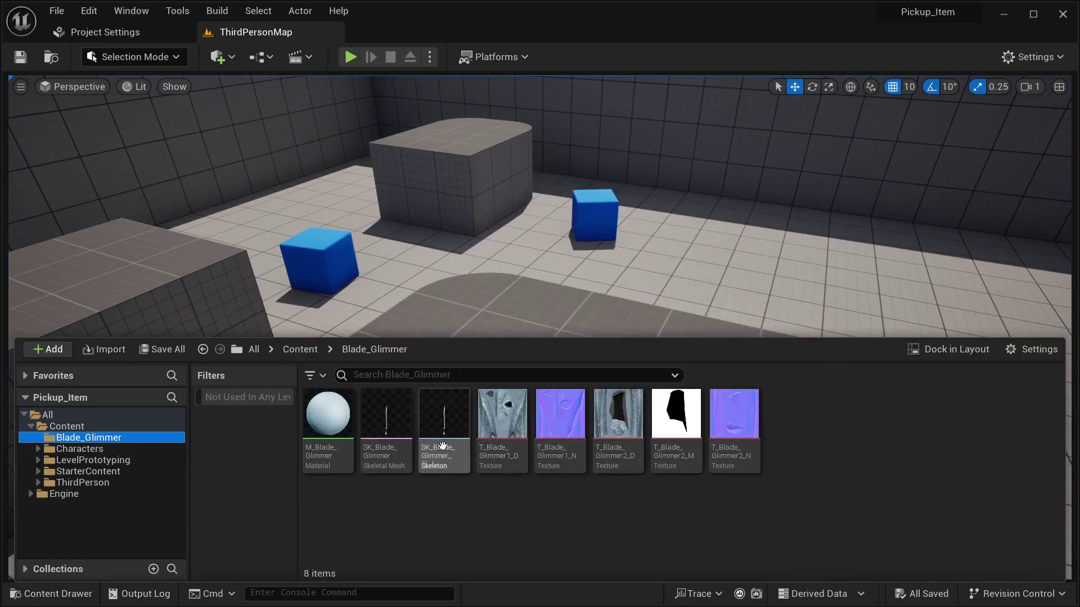
pyautogui.moveTo(443, 446)
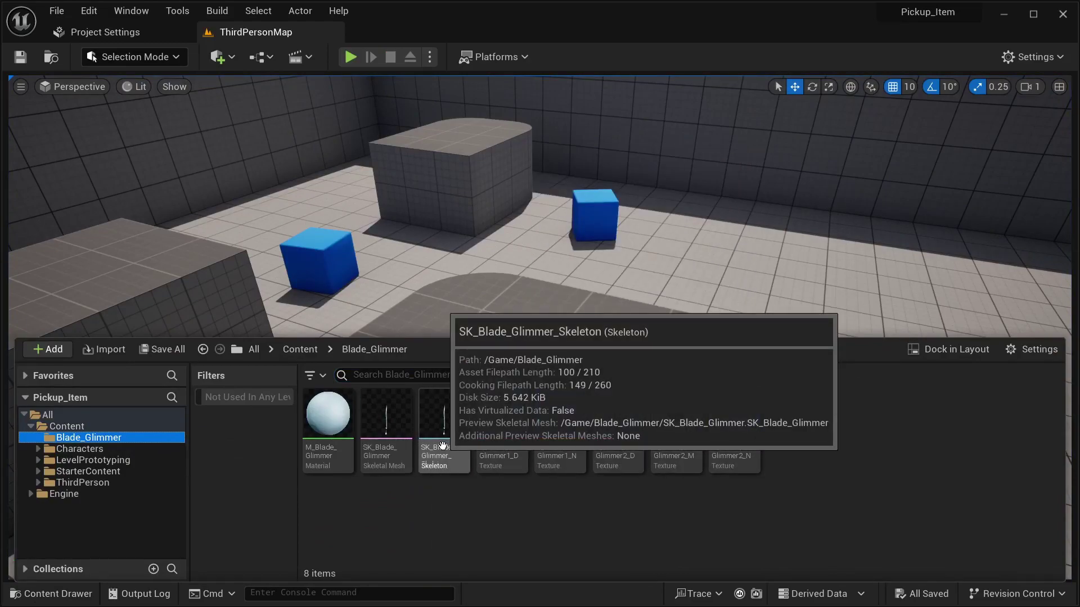
pyautogui.click(66, 427)
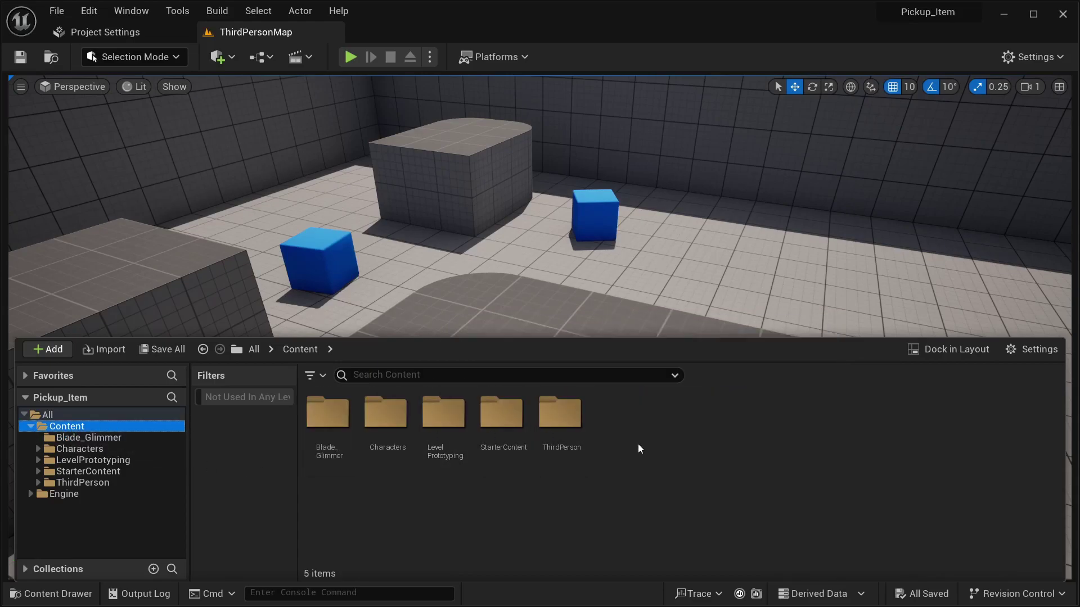
pyautogui.rightClick(656, 441)
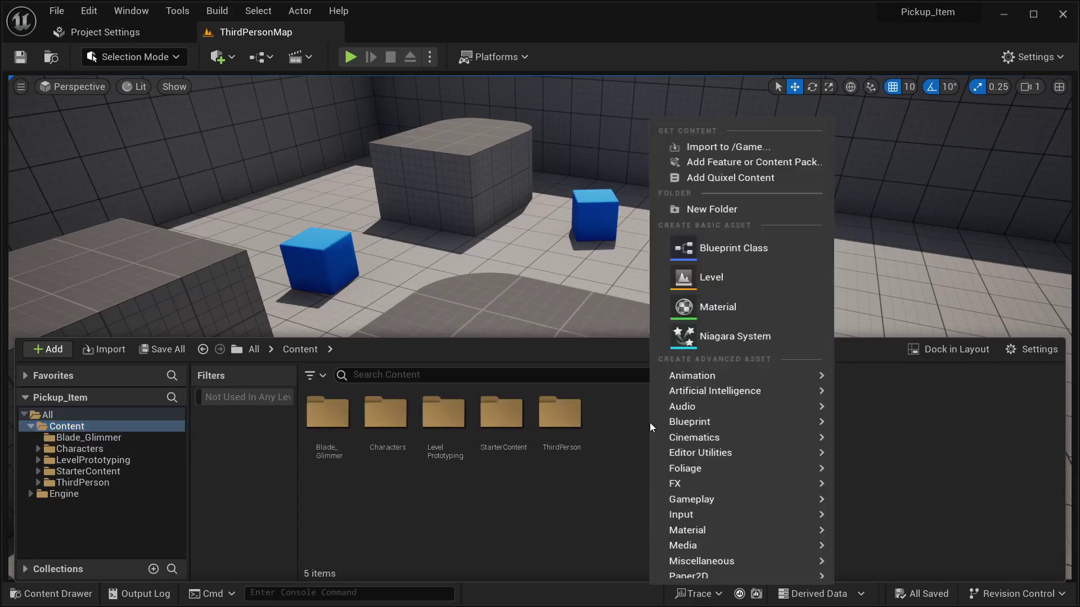
pyautogui.click(727, 249)
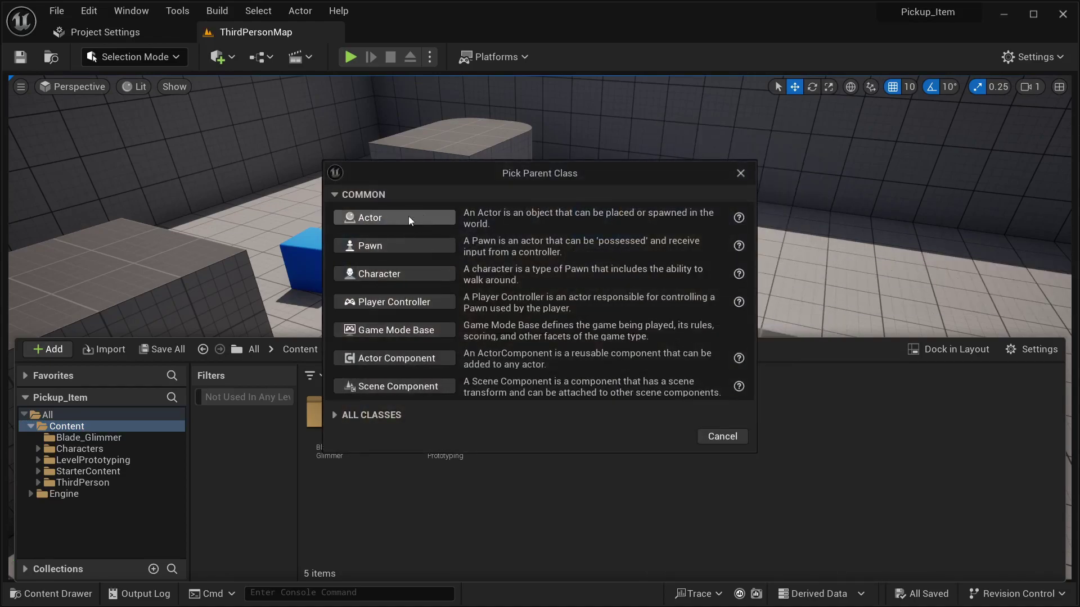
pyautogui.click(393, 217)
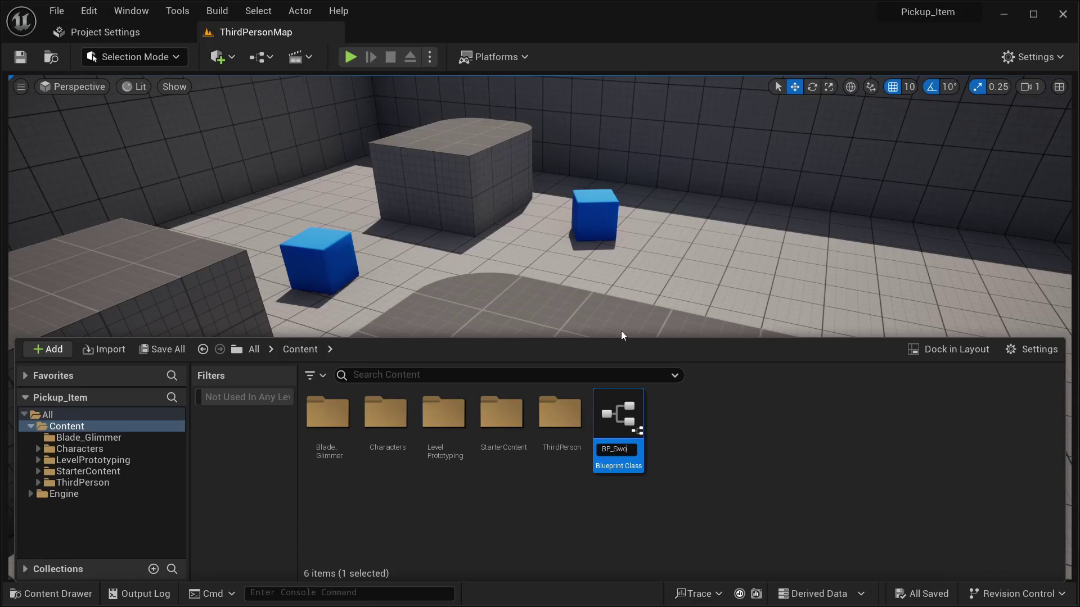
pyautogui.press('Return')
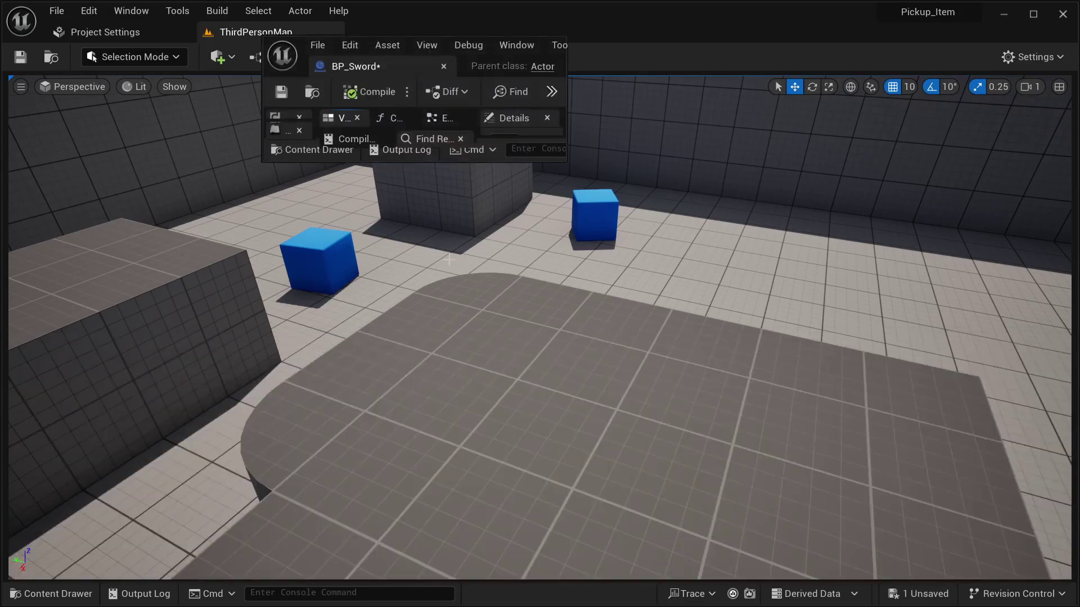
pyautogui.moveTo(371, 70); pyautogui.dragTo(373, 34)
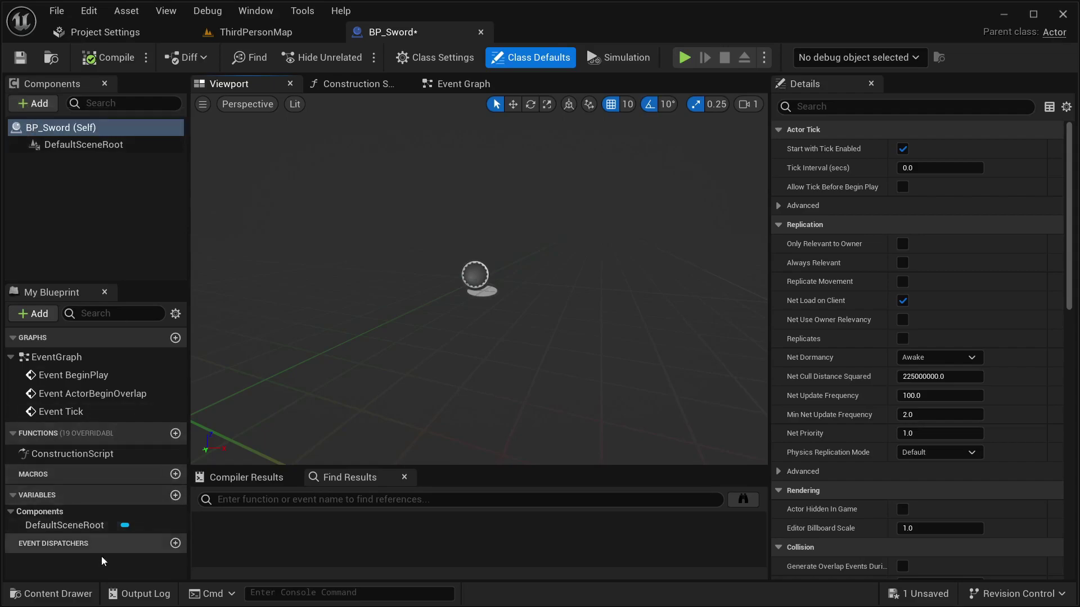
# Step: Add a Skeletal Mesh component under BP_Sword's DefaultSceneRoot, keeping the name SkeletalMesh
pyautogui.click(82, 592)
pyautogui.click(84, 410)
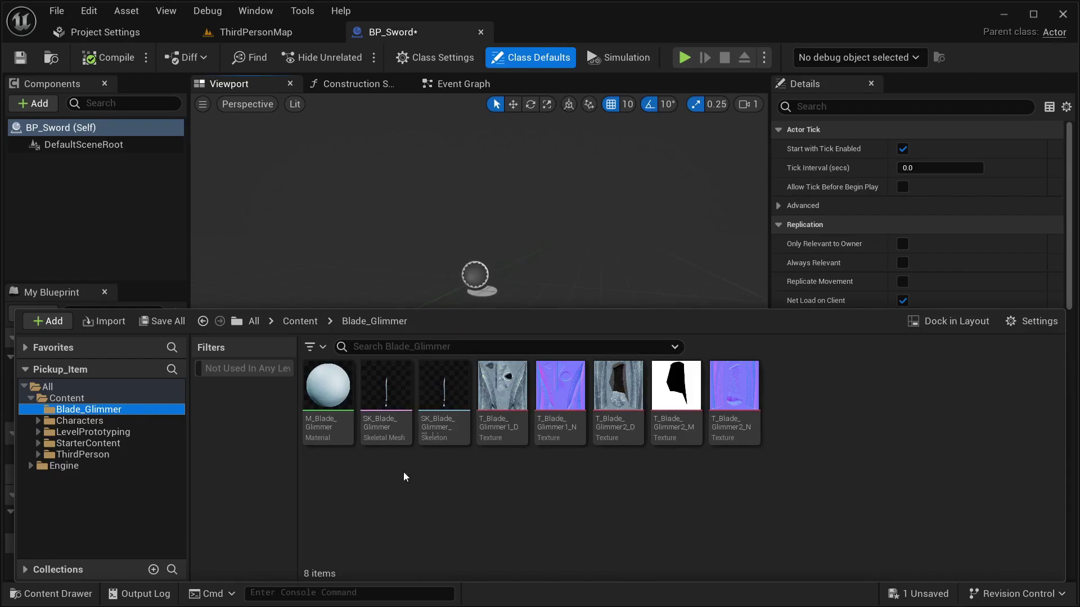
pyautogui.click(84, 590)
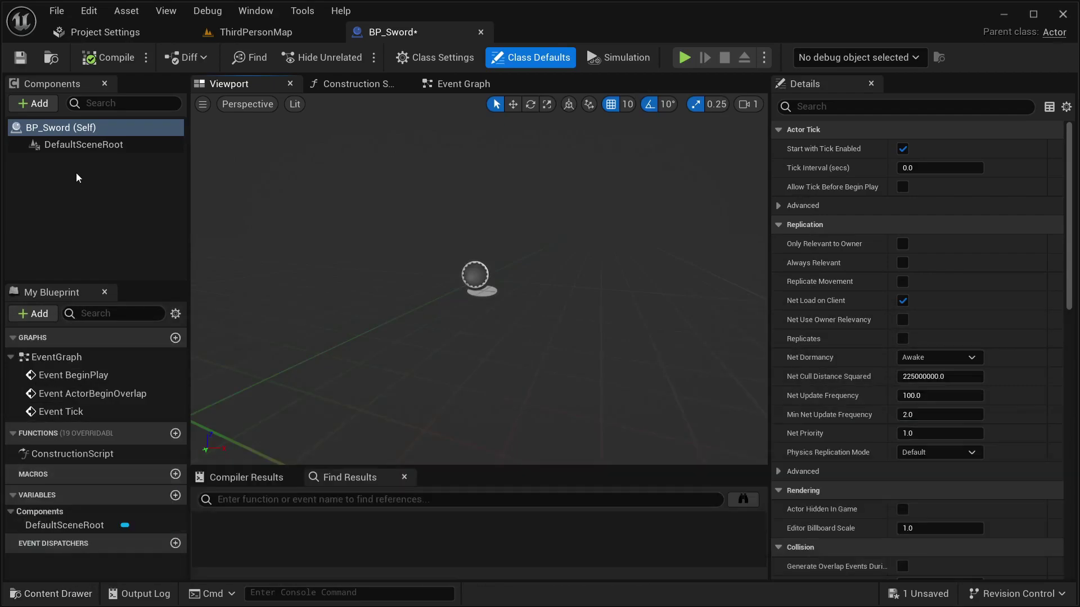
pyautogui.click(34, 104)
pyautogui.write('skel')
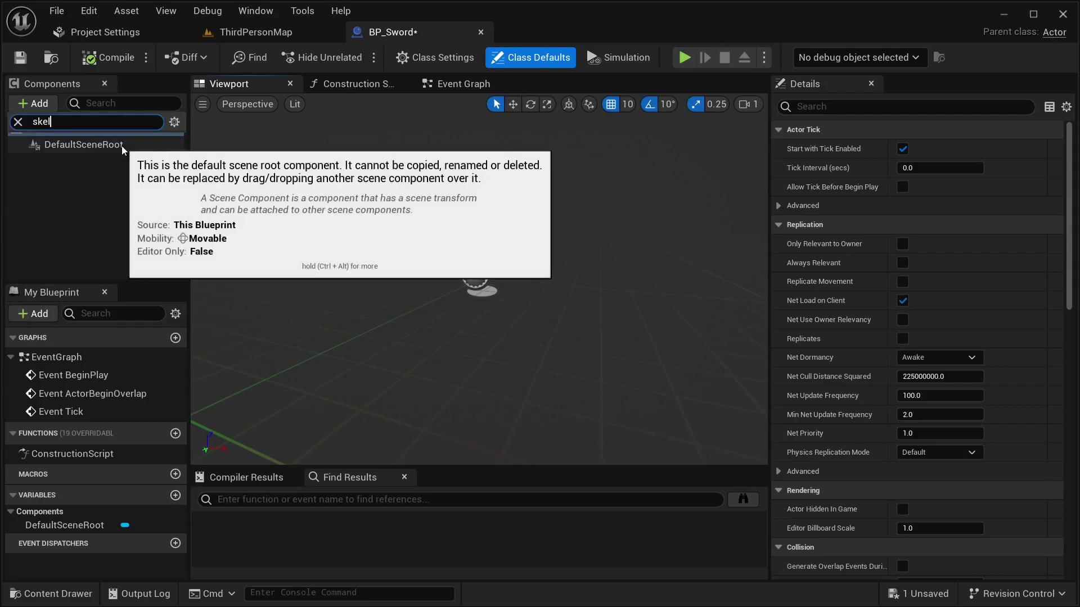
pyautogui.write('tal e')
pyautogui.click(123, 148)
pyautogui.click(89, 194)
pyautogui.click(74, 163)
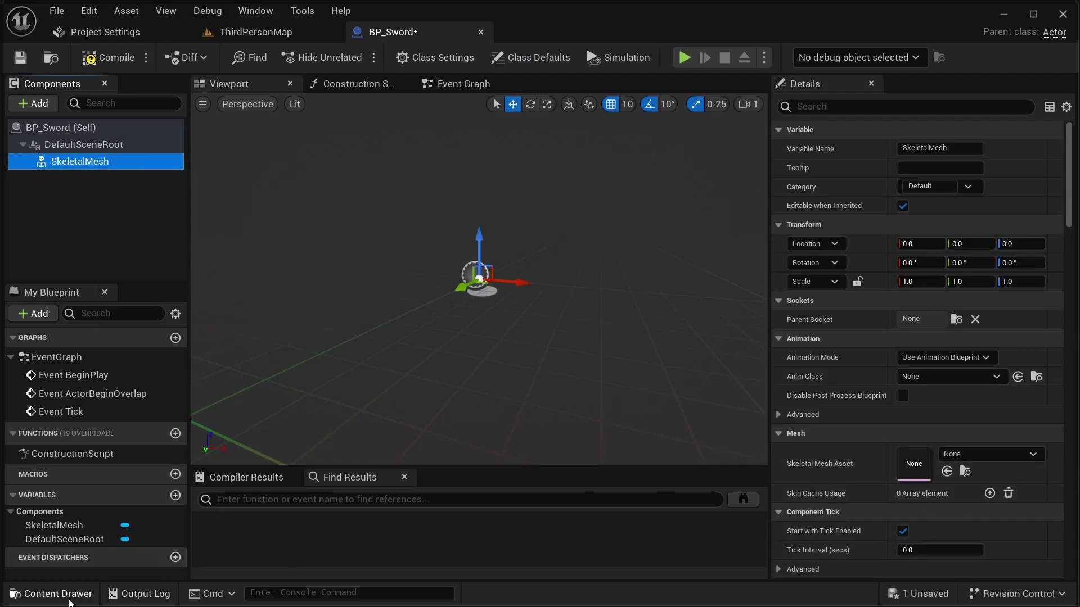
# Step: Assign the SK_Blade_Glimmer mesh from the Blade_Glimmer folder to the SkeletalMesh component
pyautogui.click(74, 597)
pyautogui.click(406, 434)
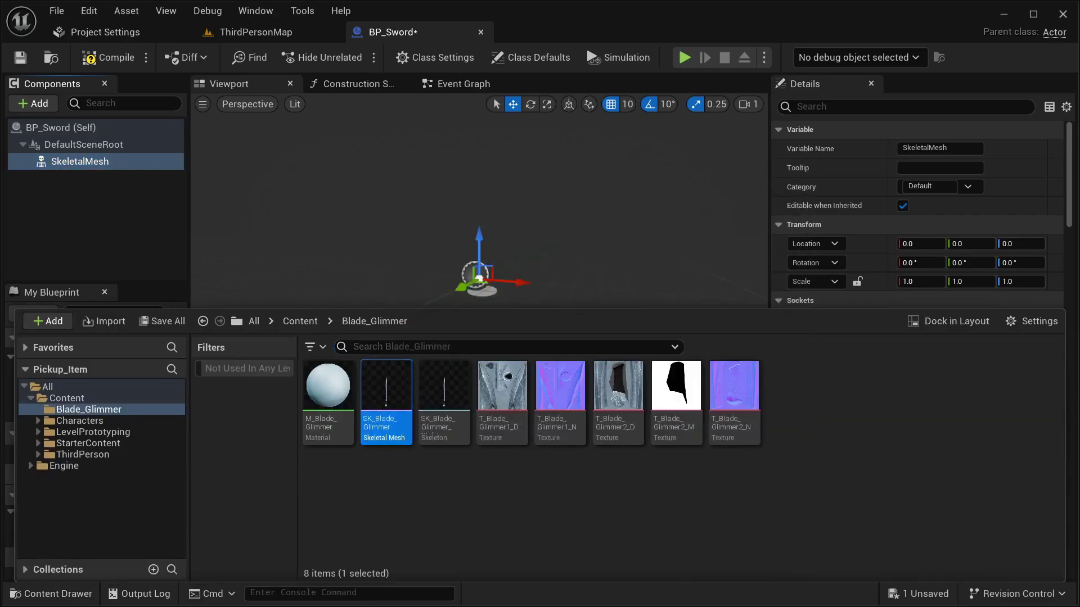
pyautogui.click(68, 594)
pyautogui.click(947, 471)
pyautogui.moveTo(568, 315); pyautogui.dragTo(592, 268, button='right')
pyautogui.moveTo(669, 275); pyautogui.dragTo(675, 276)
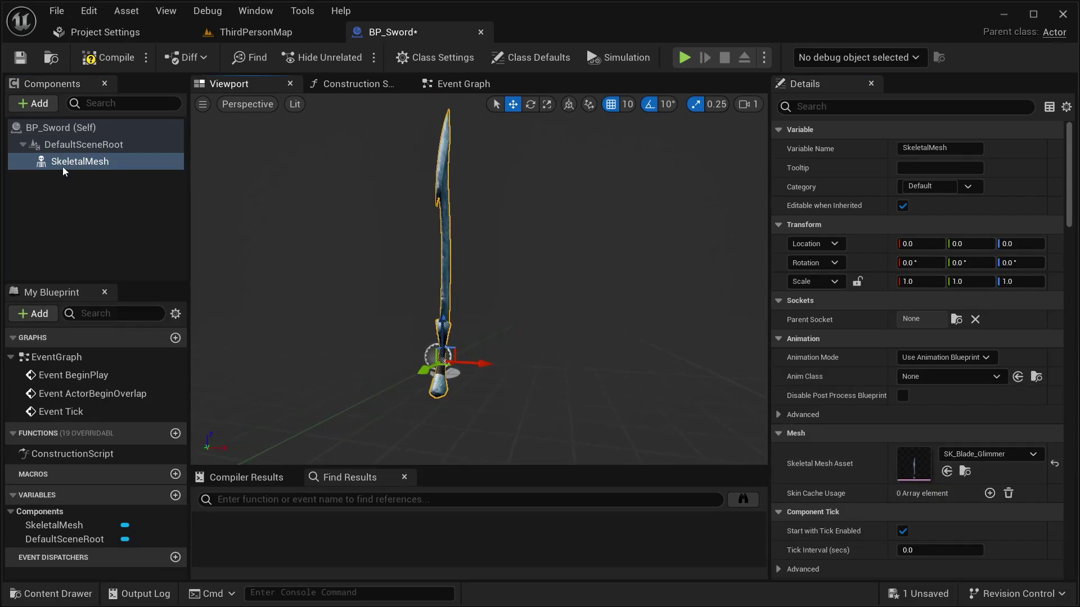
# Step: Rotate the sword's SkeletalMesh component by -90° around the Z axis and compile the blueprint
pyautogui.moveTo(385, 304); pyautogui.dragTo(466, 316, button='right')
pyautogui.press('a')
pyautogui.press('d')
pyautogui.click(529, 104)
pyautogui.press('e')
pyautogui.moveTo(488, 242); pyautogui.dragTo(485, 298, button='right')
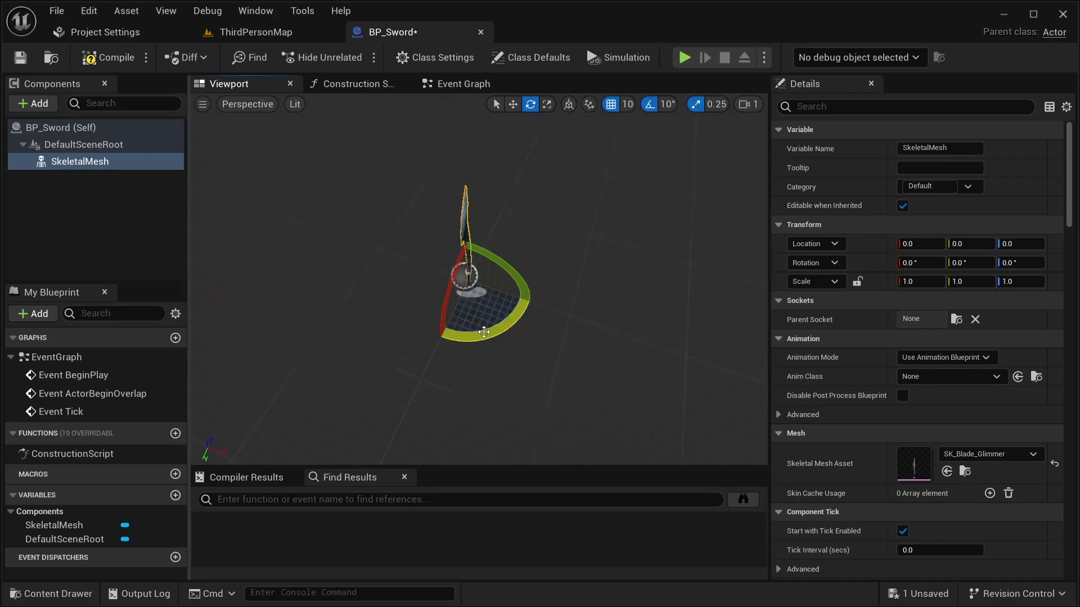
pyautogui.moveTo(484, 332); pyautogui.dragTo(494, 332)
pyautogui.moveTo(517, 246); pyautogui.dragTo(481, 227)
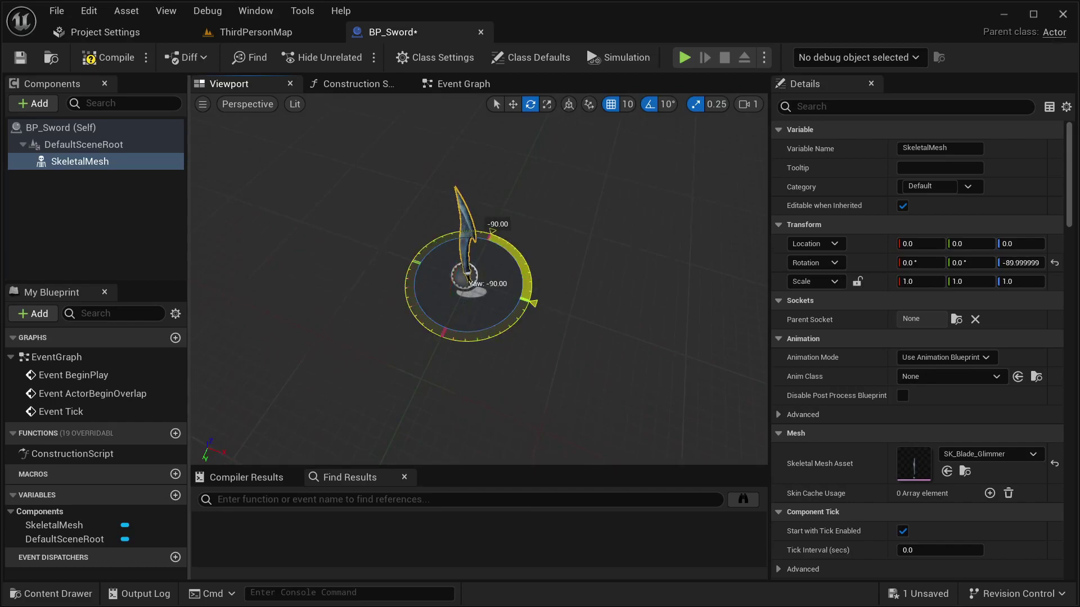
pyautogui.moveTo(482, 332); pyautogui.dragTo(483, 332)
pyautogui.click(103, 59)
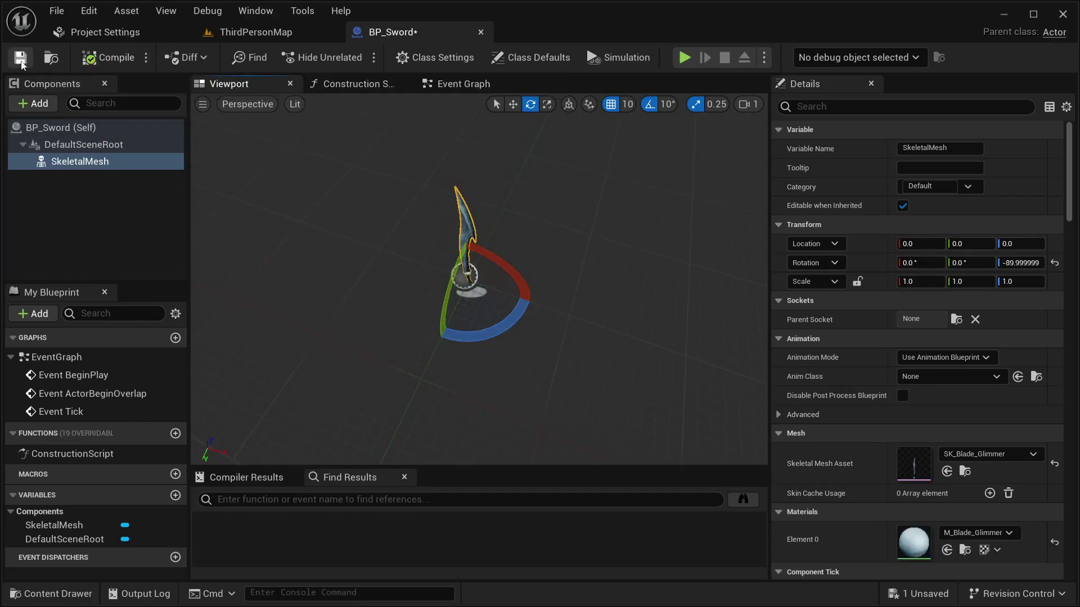
pyautogui.moveTo(518, 270)
pyautogui.mouseDown(button='right')
pyautogui.moveTo(514, 288)
pyautogui.moveTo(500, 239)
pyautogui.moveTo(524, 276)
pyautogui.mouseUp(button='right')
# Step: Place BP_Sword from the Content folder into ThirdPersonMap on the open floor near the player start
pyautogui.click(256, 32)
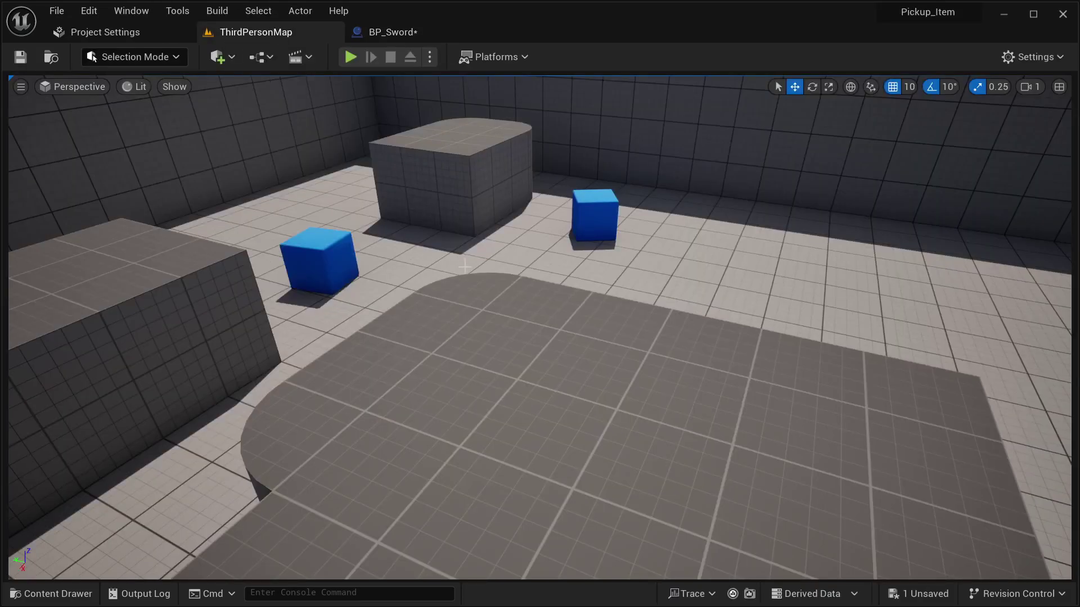
pyautogui.click(78, 602)
pyautogui.click(68, 428)
pyautogui.moveTo(468, 303)
pyautogui.mouseDown(button='right')
pyautogui.moveTo(506, 301)
pyautogui.moveTo(468, 303)
pyautogui.mouseUp(button='right')
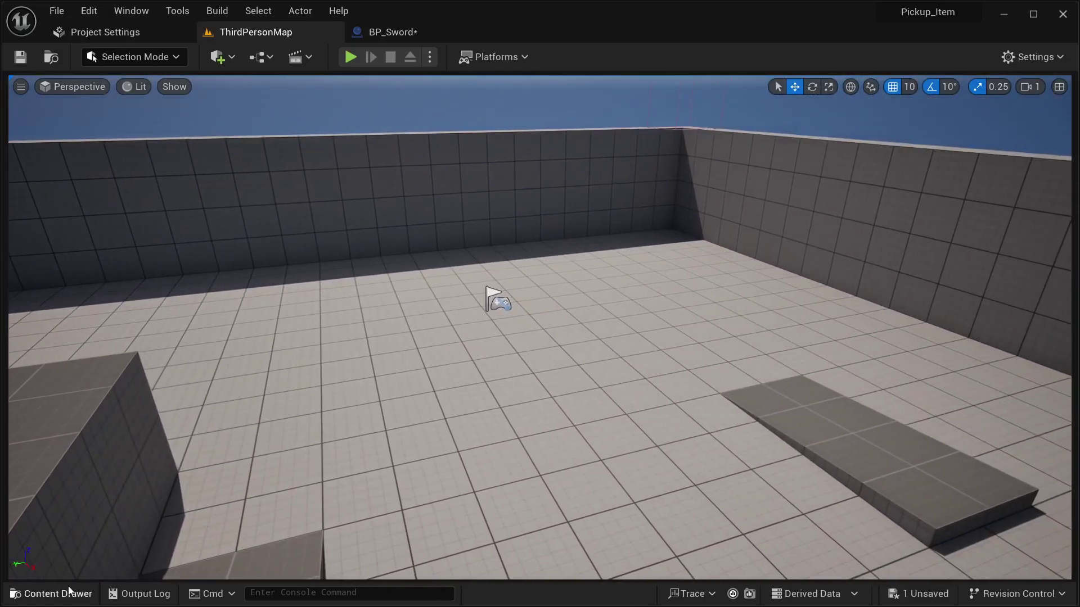
pyautogui.click(53, 594)
pyautogui.moveTo(619, 428); pyautogui.dragTo(544, 374)
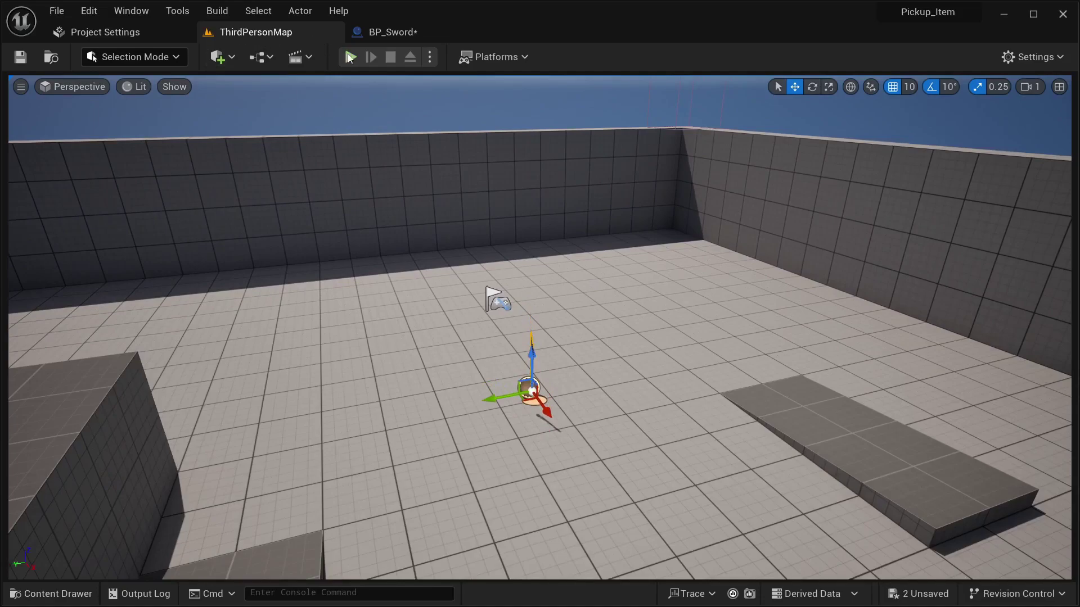
# Step: Compile and save the BP_Sword blueprint
pyautogui.click(389, 32)
pyautogui.click(112, 55)
pyautogui.click(28, 58)
# Step: Play ThirdPersonMap and run the character around and into the placed sword to inspect it in game
pyautogui.click(254, 33)
pyautogui.click(350, 57)
pyautogui.press('w')
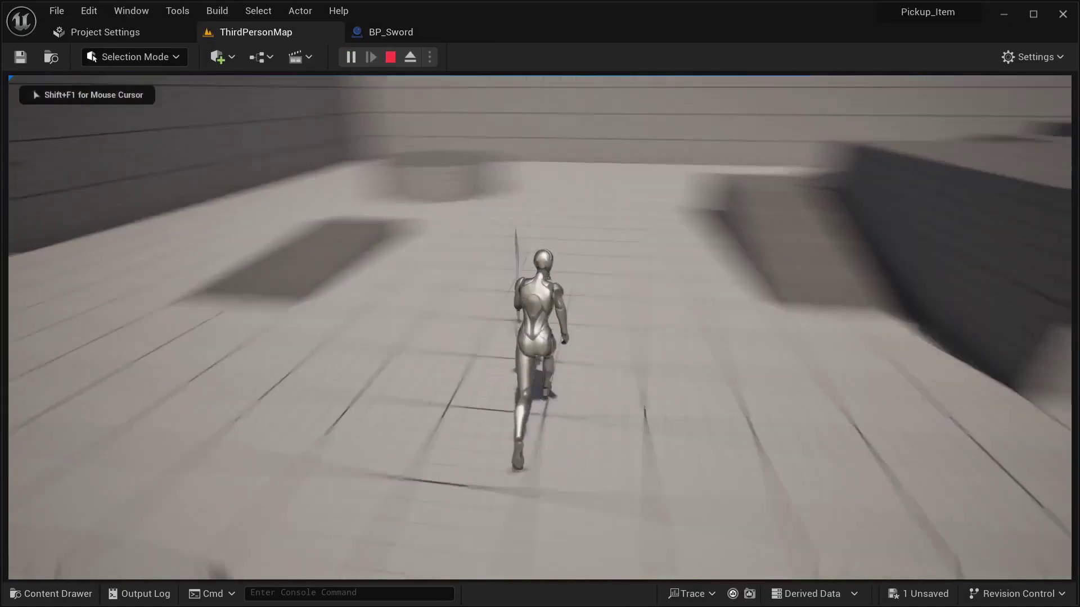
pyautogui.press('d')
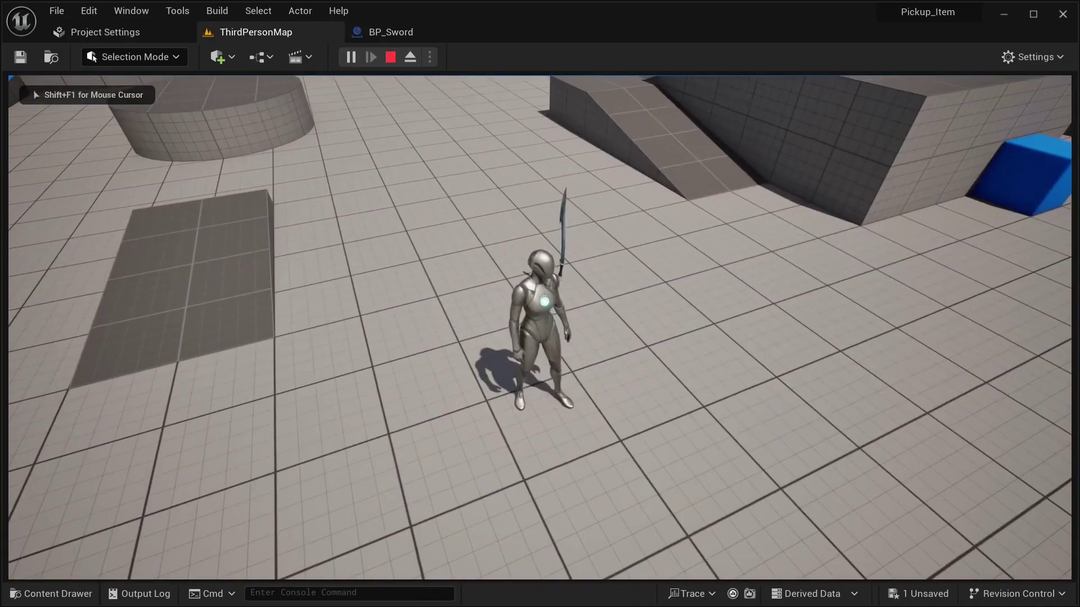
pyautogui.press('w')
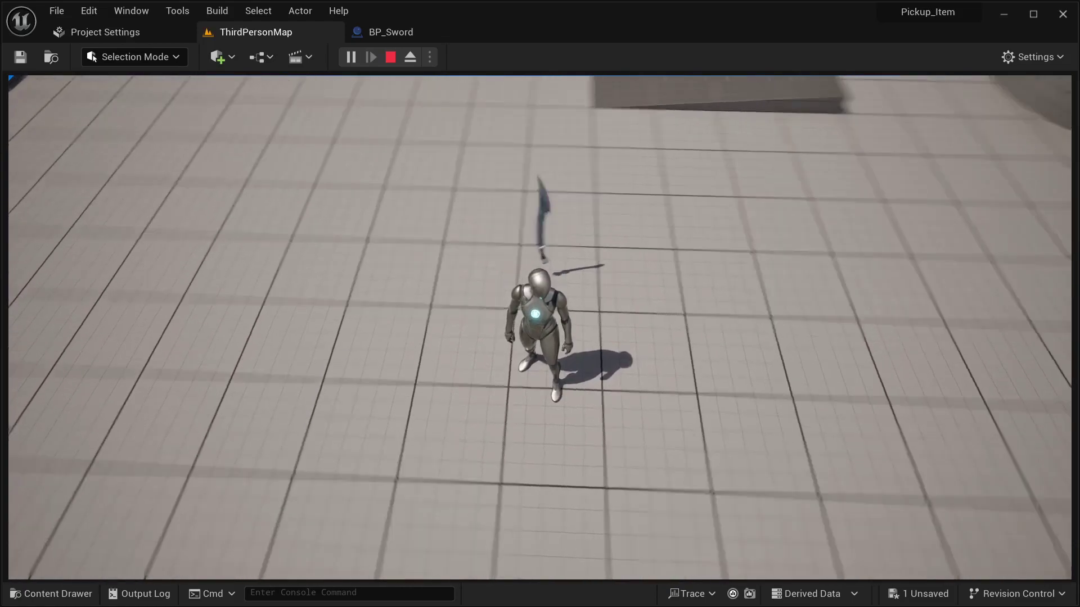
pyautogui.press('w')
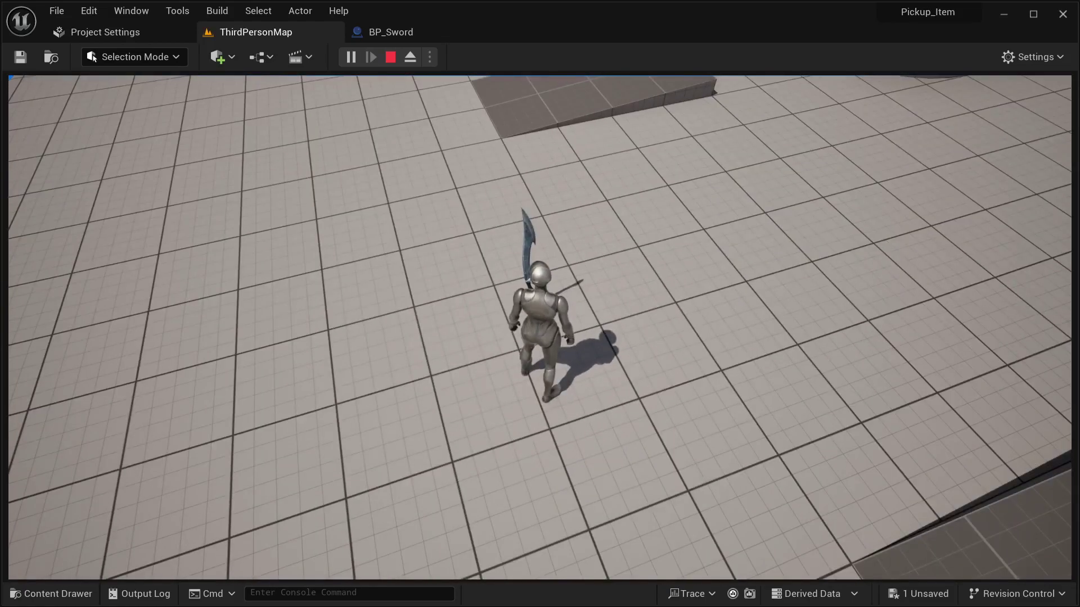
pyautogui.press('w')
pyautogui.press('s')
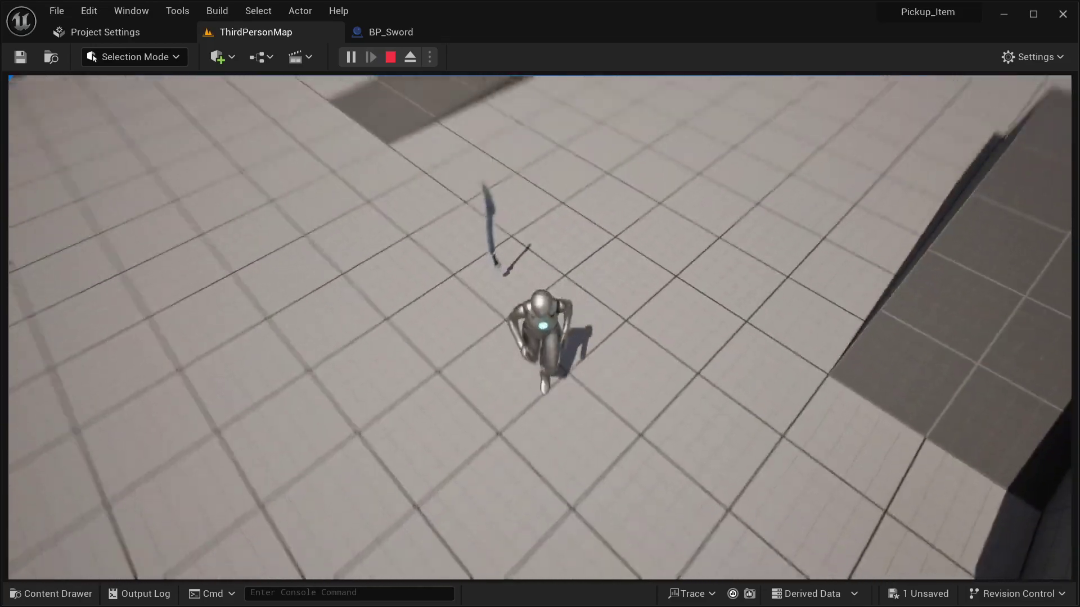
pyautogui.press('w')
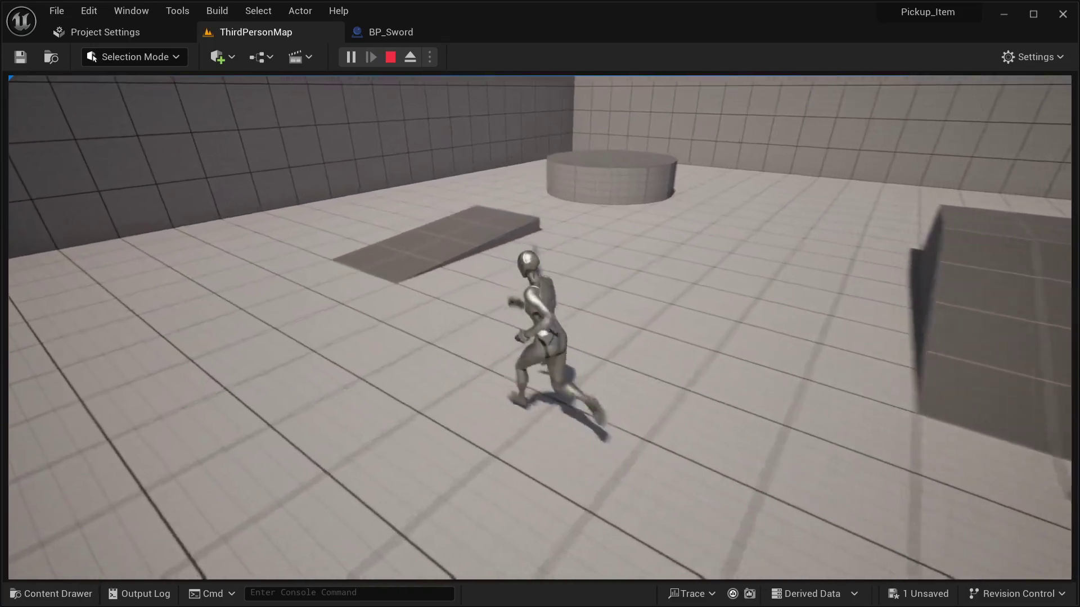
pyautogui.press('Escape')
# Step: Switch to the BP_Sword blueprint and open its Event Graph at an empty area
pyautogui.click(371, 39)
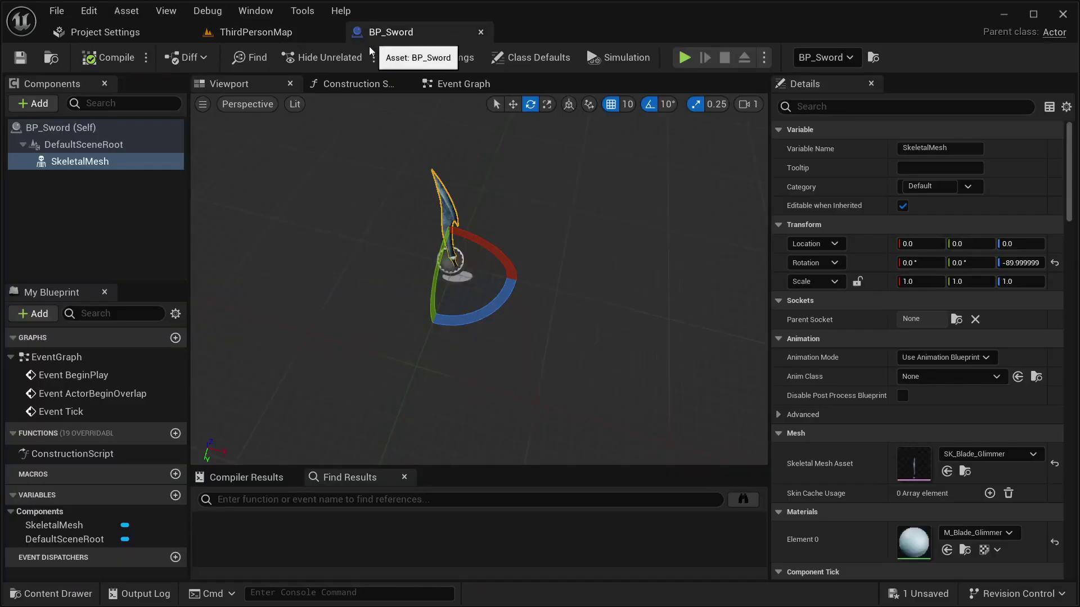
pyautogui.click(464, 83)
pyautogui.click(60, 603)
pyautogui.click(60, 603)
pyautogui.moveTo(431, 302); pyautogui.dragTo(279, 180, button='right')
pyautogui.moveTo(287, 260); pyautogui.dragTo(276, 188, button='right')
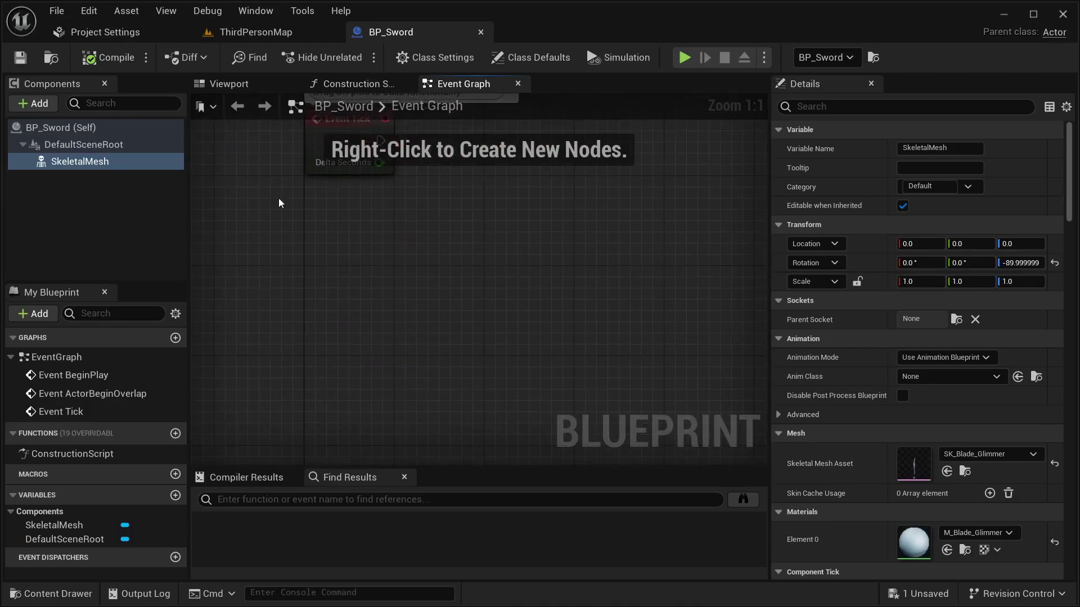
pyautogui.rightClick(339, 289)
pyautogui.click(303, 203)
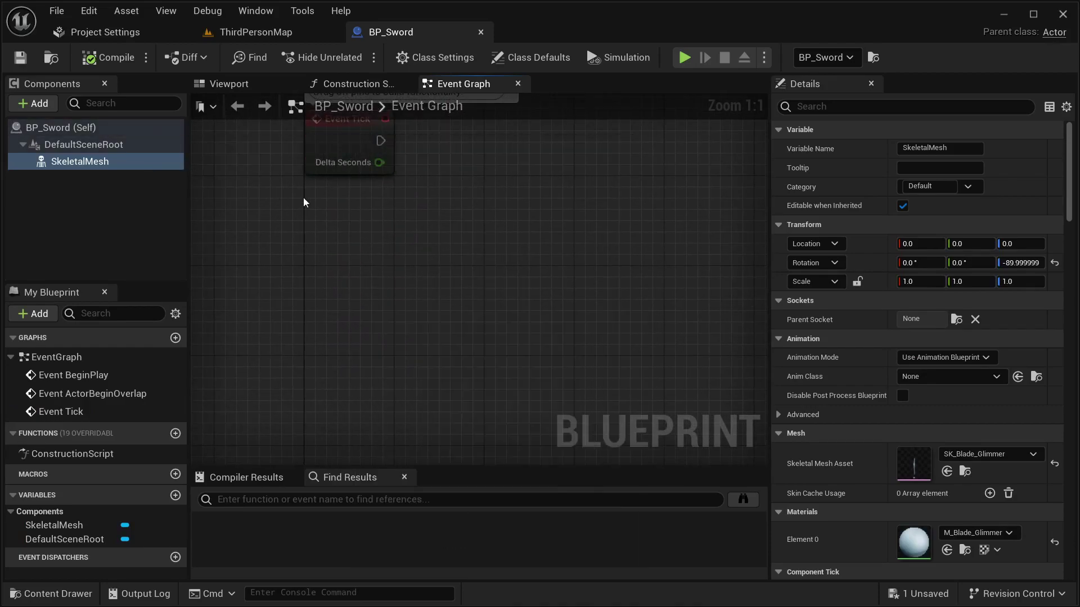
# Step: Add a Sphere Collision component to the BP_Sword blueprint
pyautogui.click(44, 110)
pyautogui.write('s')
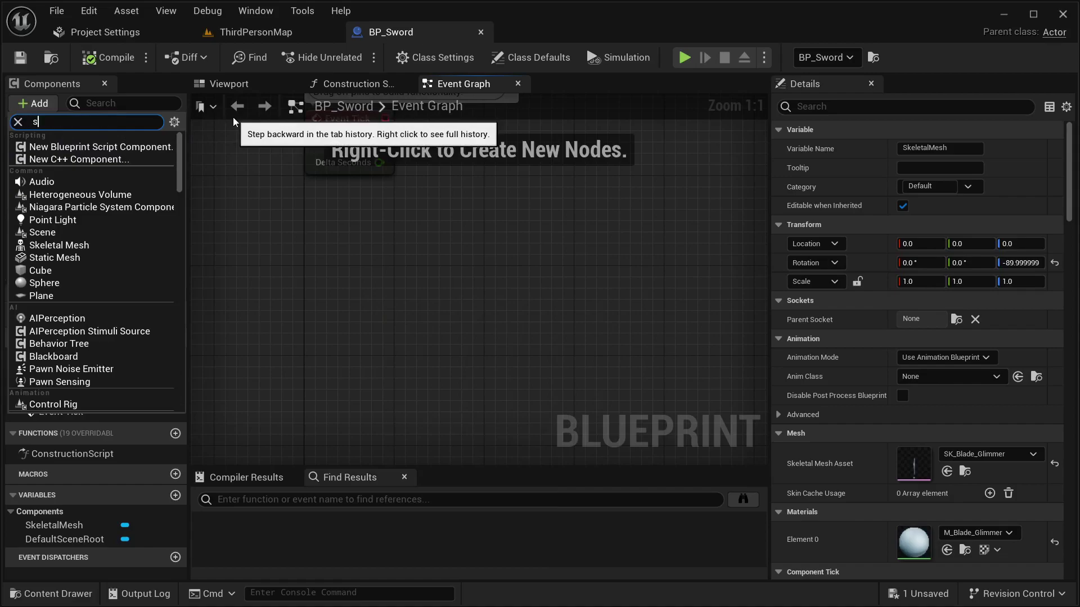
pyautogui.write('phe')
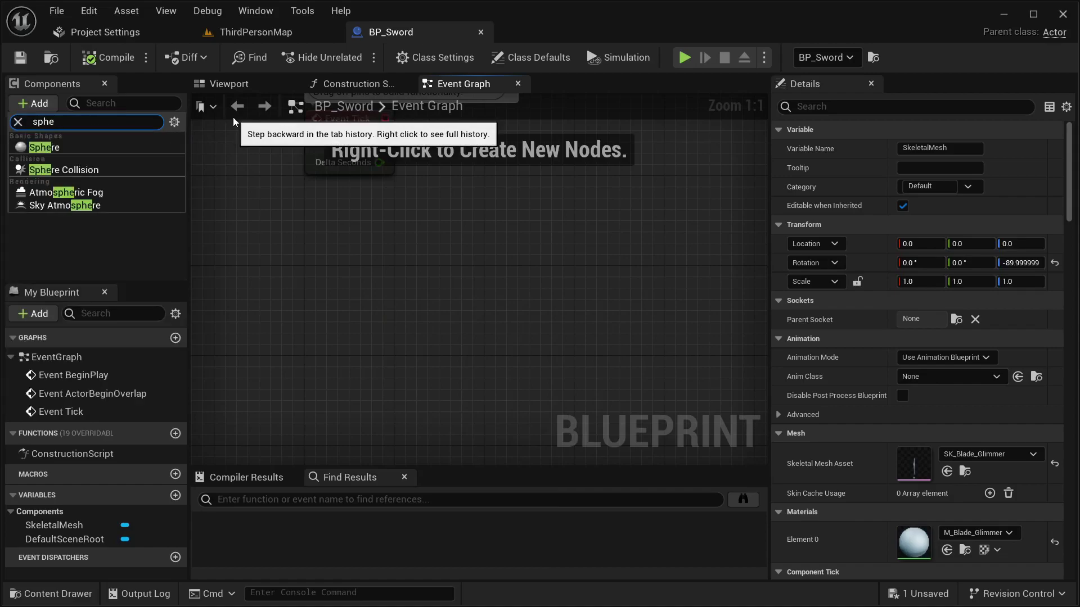
pyautogui.click(86, 168)
pyautogui.click(117, 197)
pyautogui.click(72, 179)
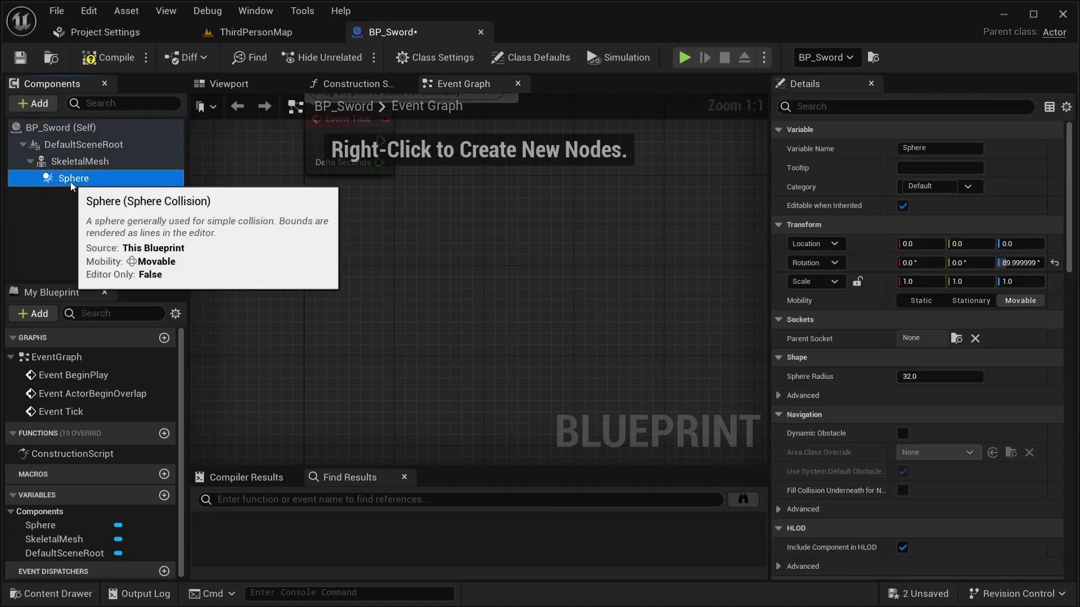
# Step: Attach the Sphere component directly to DefaultSceneRoot instead of the SkeletalMesh
pyautogui.click(238, 90)
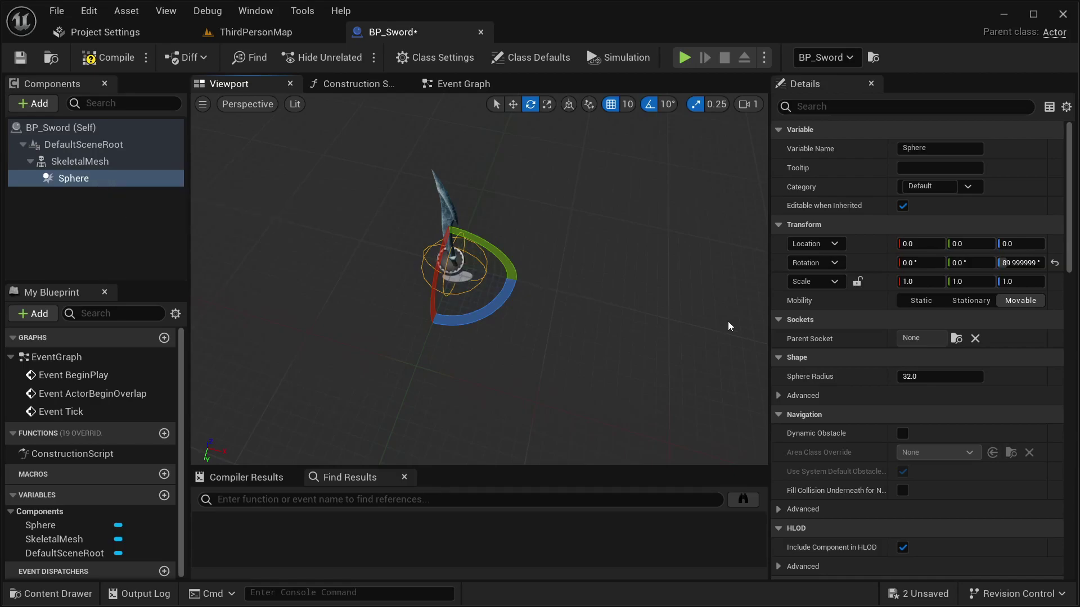
pyautogui.moveTo(73, 178); pyautogui.dragTo(78, 148)
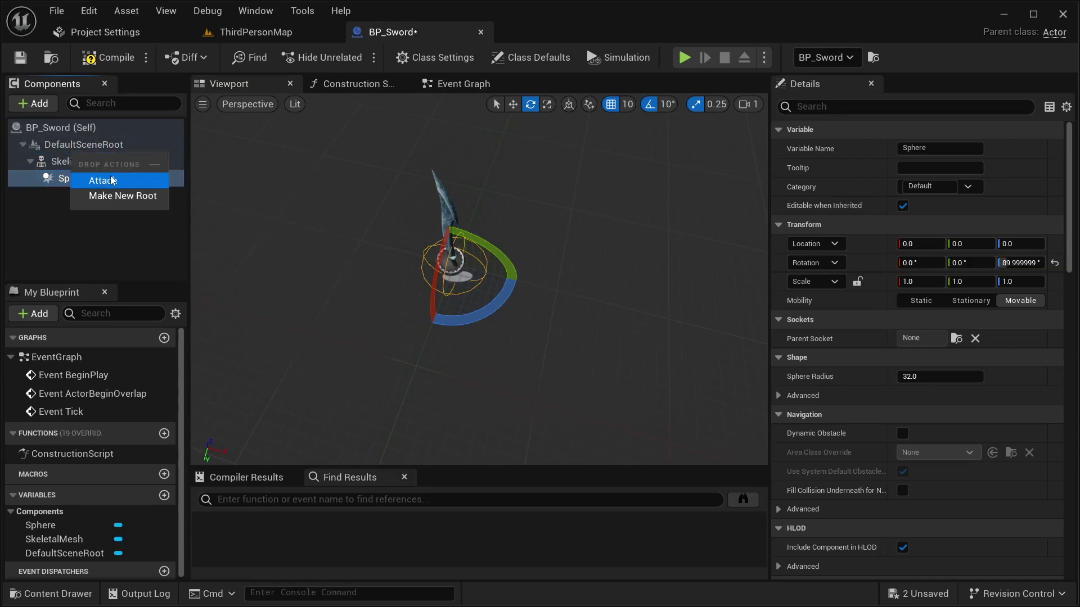
pyautogui.click(101, 176)
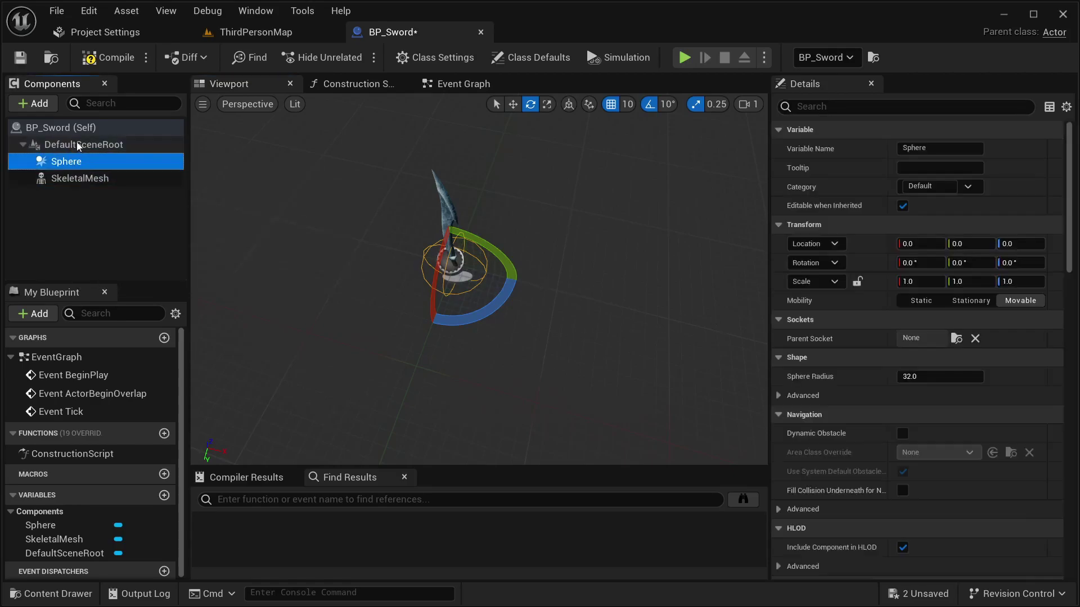
# Step: Set the Sphere component's scale to 5 and check its size around the sword in the viewport
pyautogui.click(546, 104)
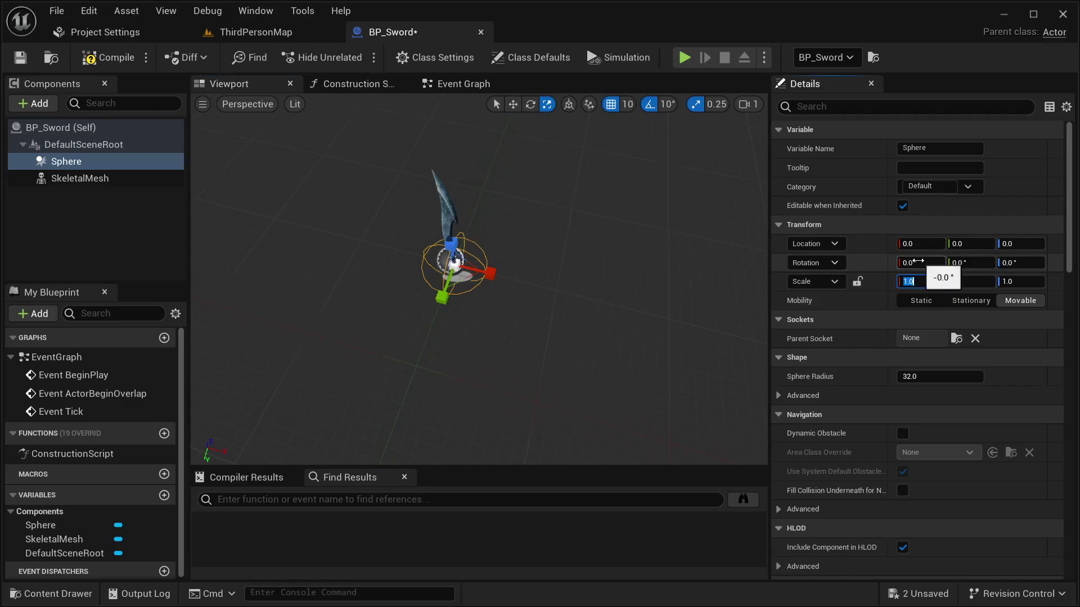
pyautogui.click(955, 280)
pyautogui.write('5')
pyautogui.press('Return')
pyautogui.press('Return')
pyautogui.moveTo(619, 259); pyautogui.dragTo(568, 225, button='right')
pyautogui.moveTo(428, 275); pyautogui.dragTo(472, 277, button='right')
# Step: Set the Sphere component's scale to 3.0 on X, Y and Z, and compile and save BP_Sword
pyautogui.write('3')
pyautogui.click(988, 281)
pyautogui.write('3')
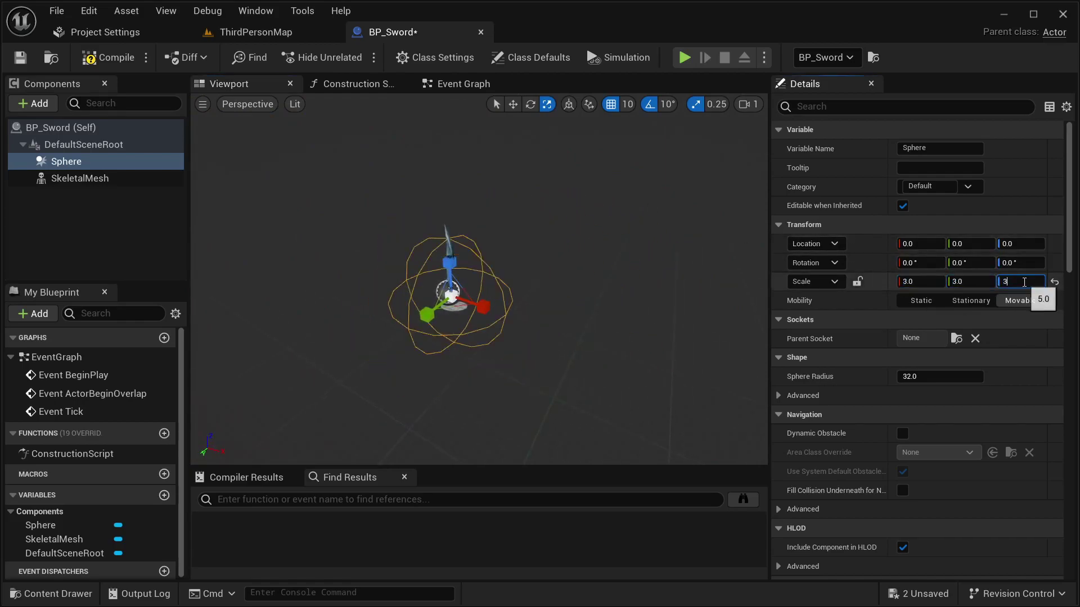
pyautogui.press('Return')
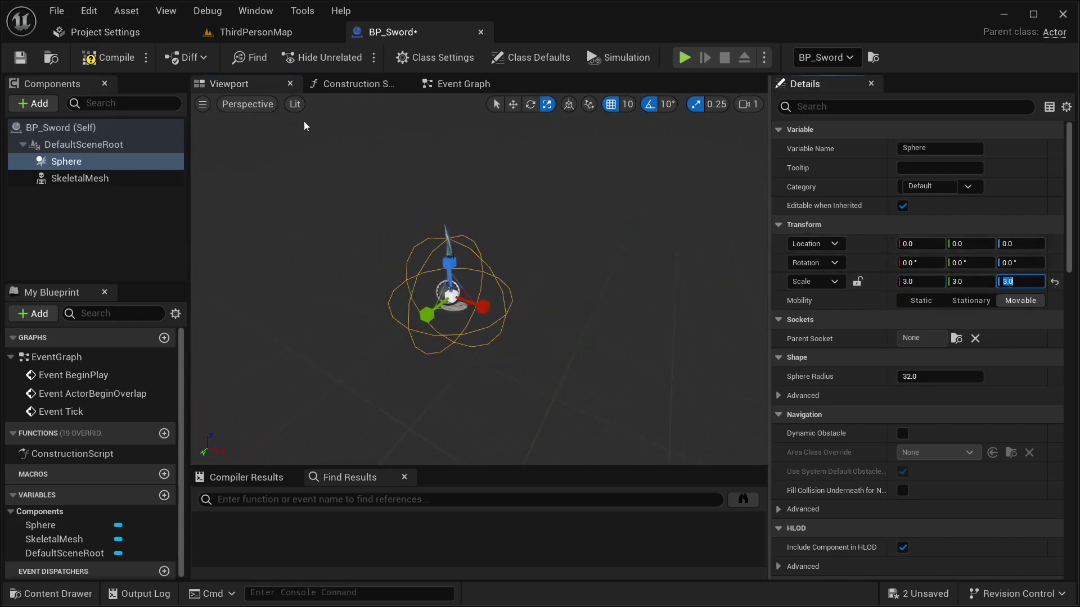
pyautogui.click(109, 57)
pyautogui.click(21, 58)
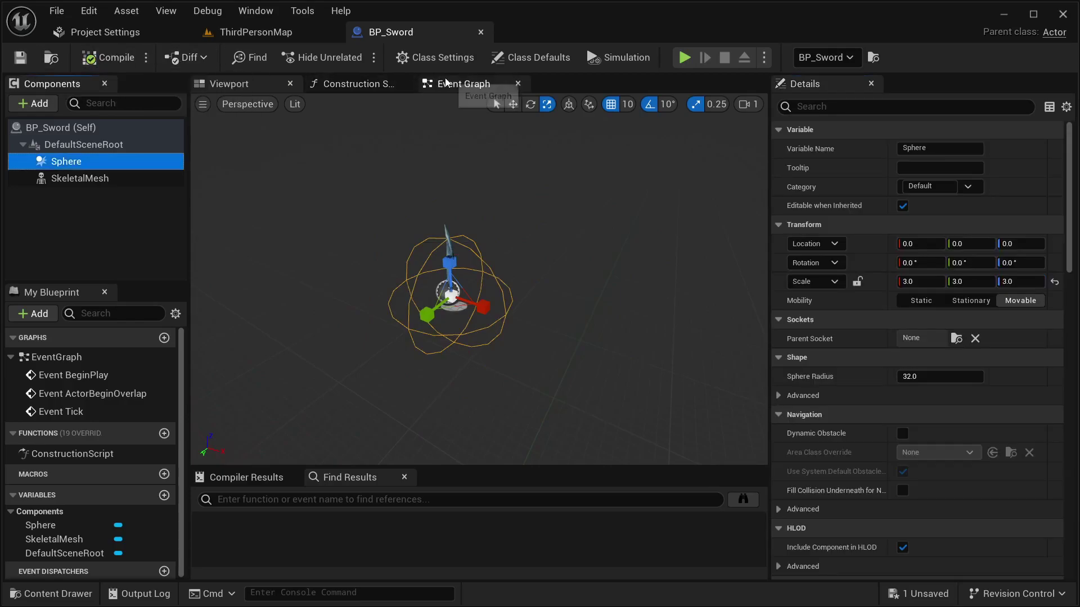
# Step: Add an On Component Begin Overlap event for the Sphere component in BP_Sword's Event Graph
pyautogui.click(458, 85)
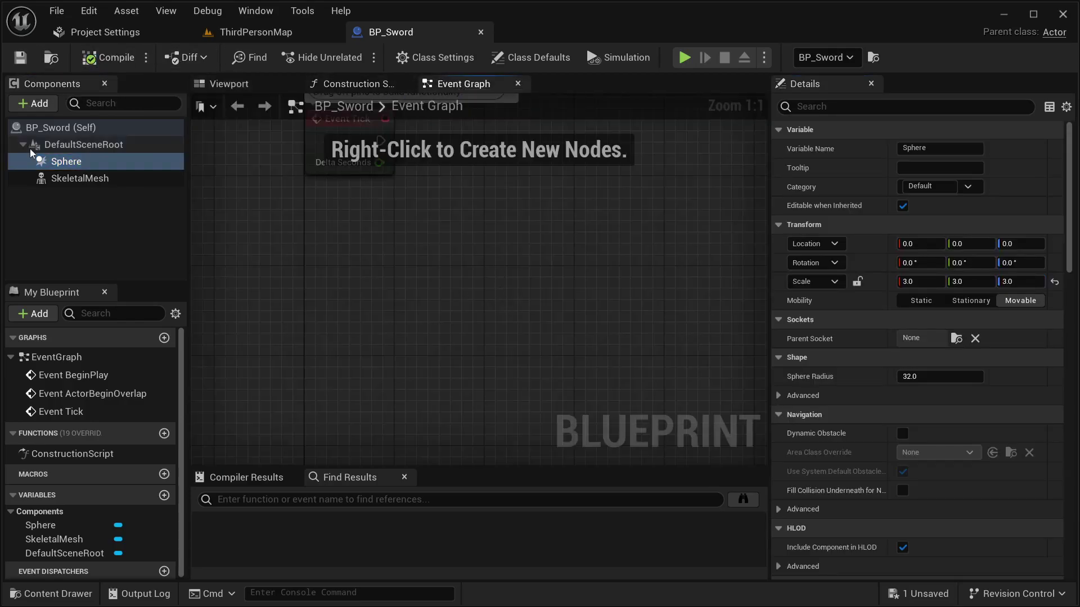
pyautogui.rightClick(351, 279)
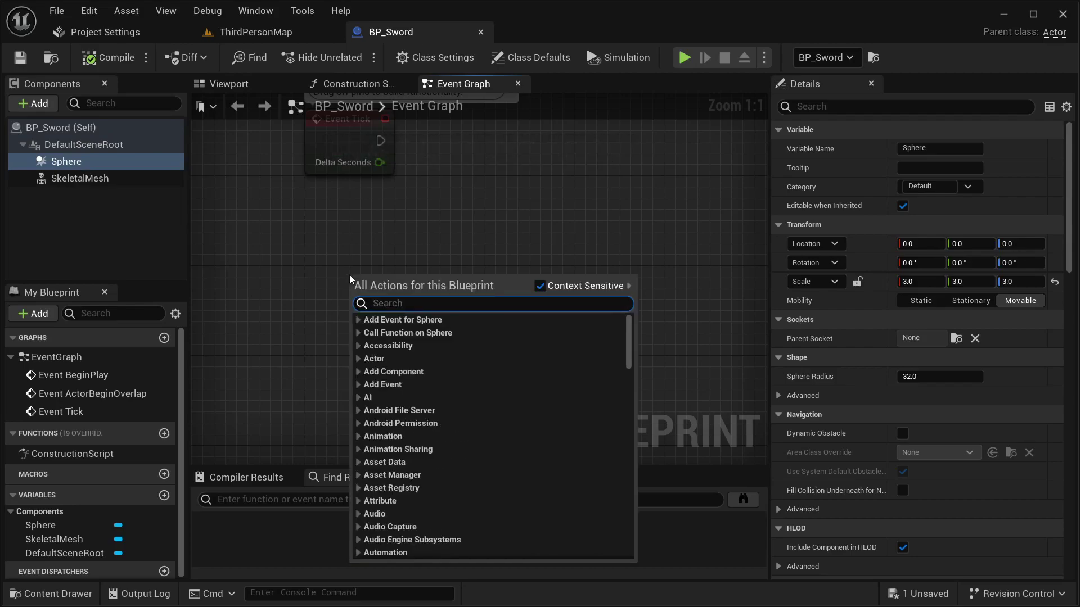
pyautogui.write('on begin')
pyautogui.write('overl')
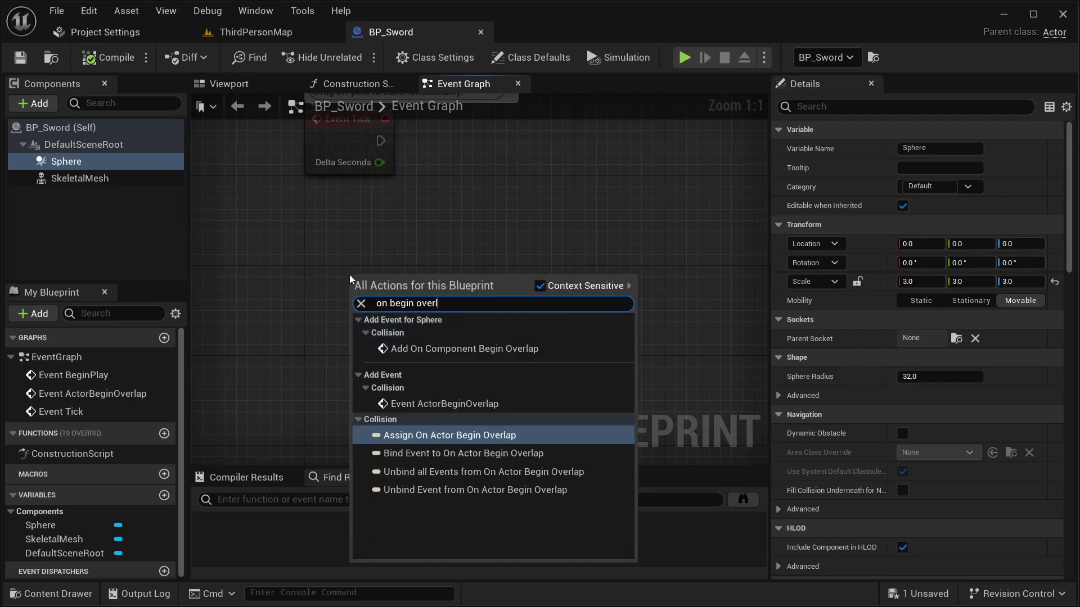
pyautogui.click(474, 349)
pyautogui.moveTo(475, 351); pyautogui.dragTo(453, 373)
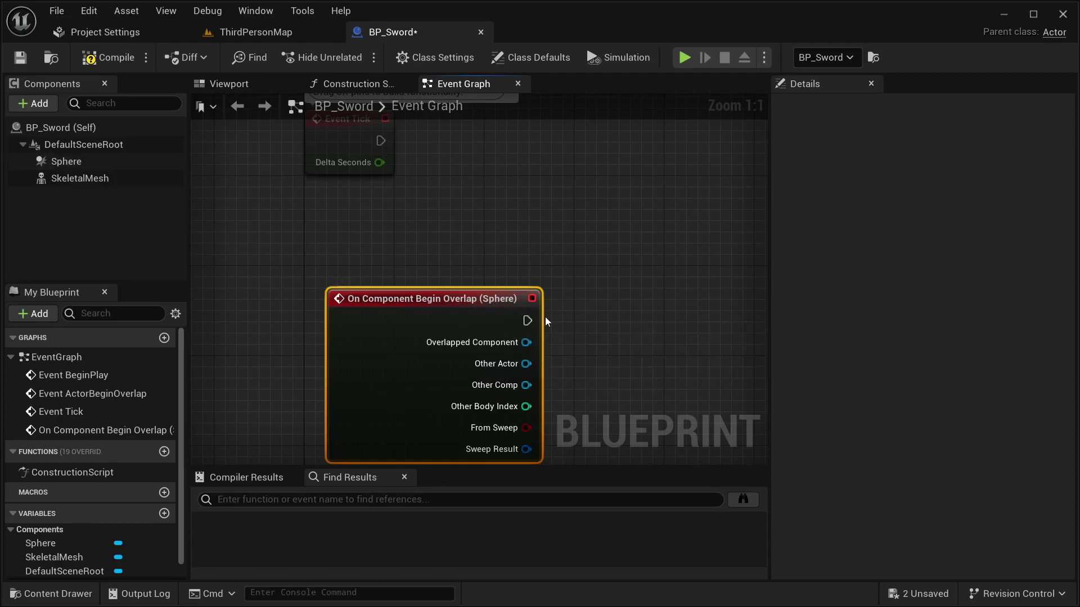
# Step: Add a Cast To BP_ThirdPersonCharacter node beside the Sphere's overlap event
pyautogui.moveTo(538, 280); pyautogui.dragTo(434, 254, button='right')
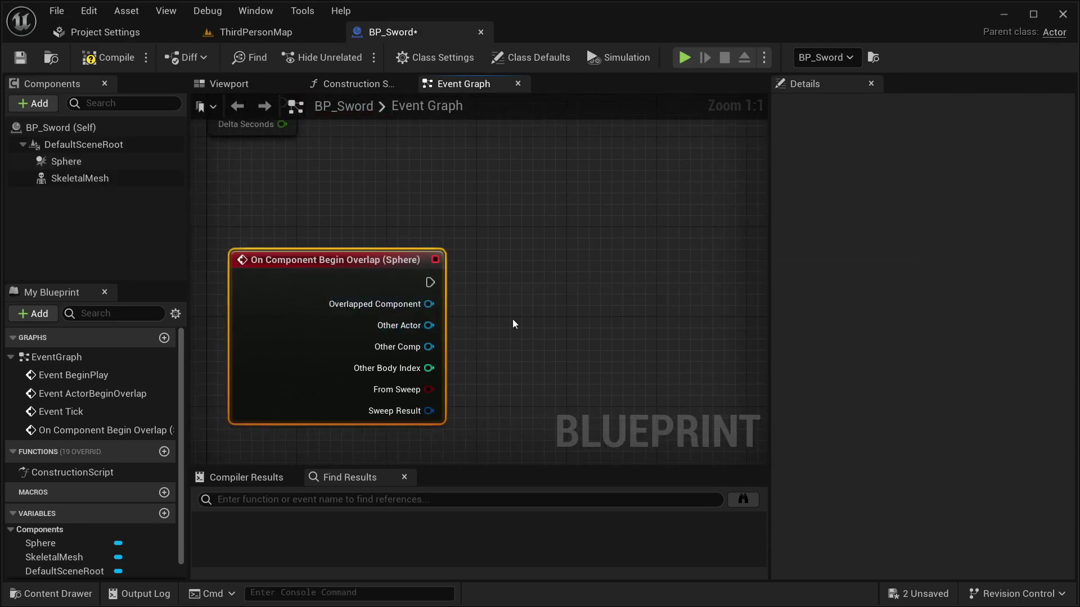
pyautogui.rightClick(541, 305)
pyautogui.write('casat t')
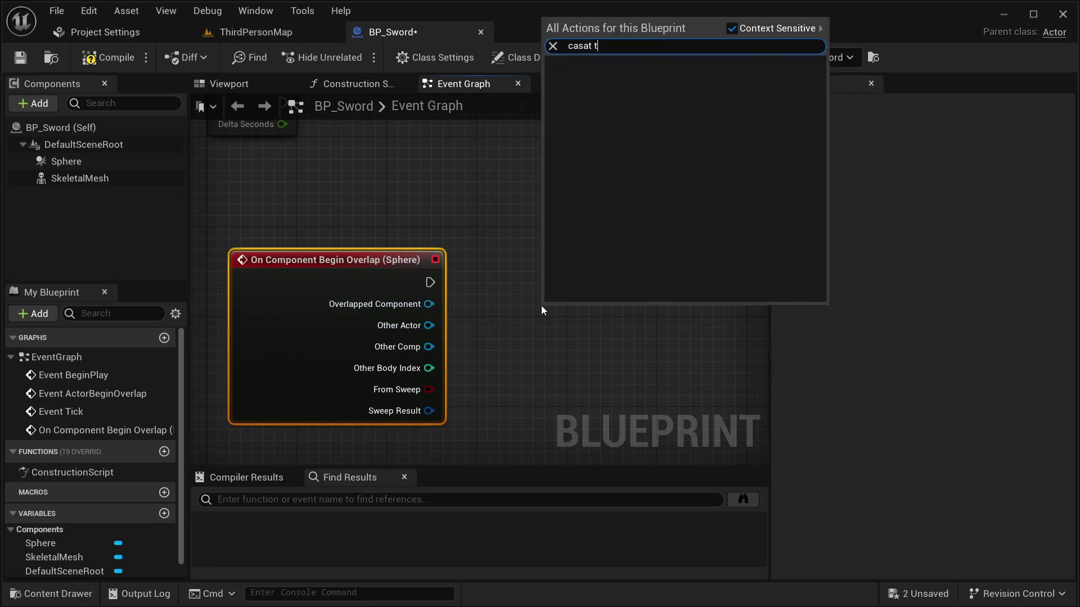
pyautogui.write('o')
pyautogui.press('BackSpace')
pyautogui.press('BackSpace')
pyautogui.press('BackSpace')
pyautogui.press('BackSpace')
pyautogui.press('BackSpace')
pyautogui.write('t bp_thir')
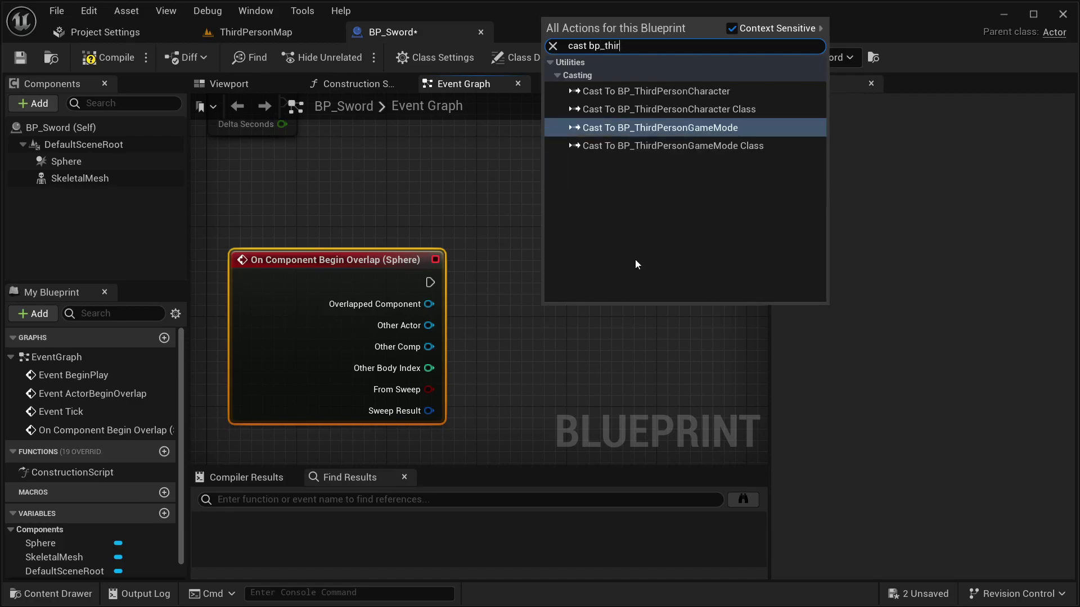
pyautogui.click(686, 92)
pyautogui.moveTo(673, 181); pyautogui.dragTo(473, 174, button='right')
pyautogui.moveTo(441, 306); pyautogui.dragTo(522, 265)
# Step: Connect the overlap event's execution output to the cast node and its Other Actor output to the cast's Object input
pyautogui.moveTo(399, 242); pyautogui.dragTo(513, 171, button='right')
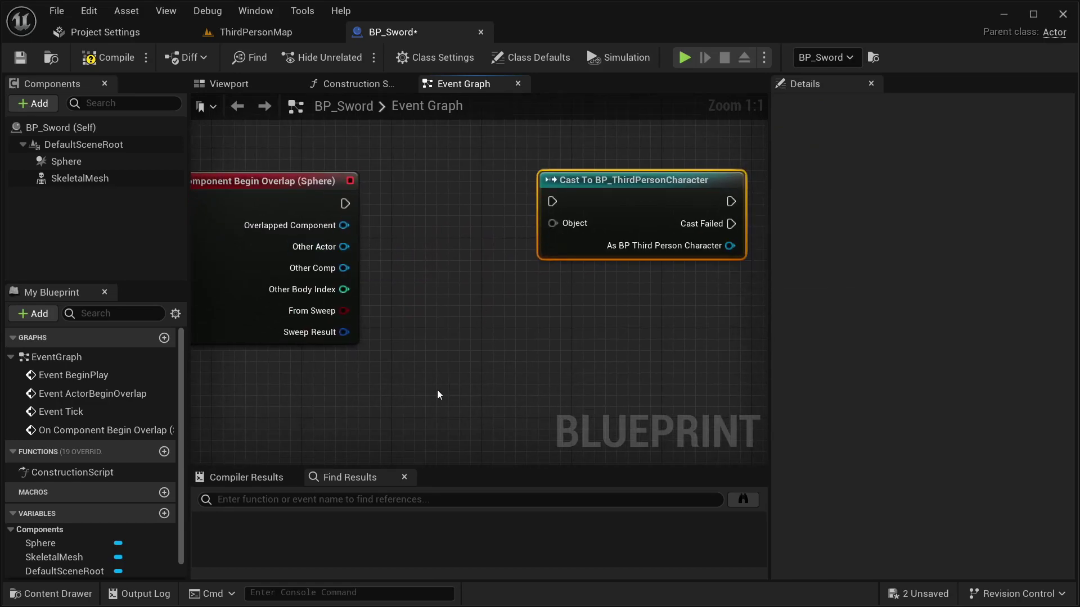
pyautogui.moveTo(344, 247); pyautogui.dragTo(570, 228)
pyautogui.moveTo(345, 203); pyautogui.dragTo(564, 209)
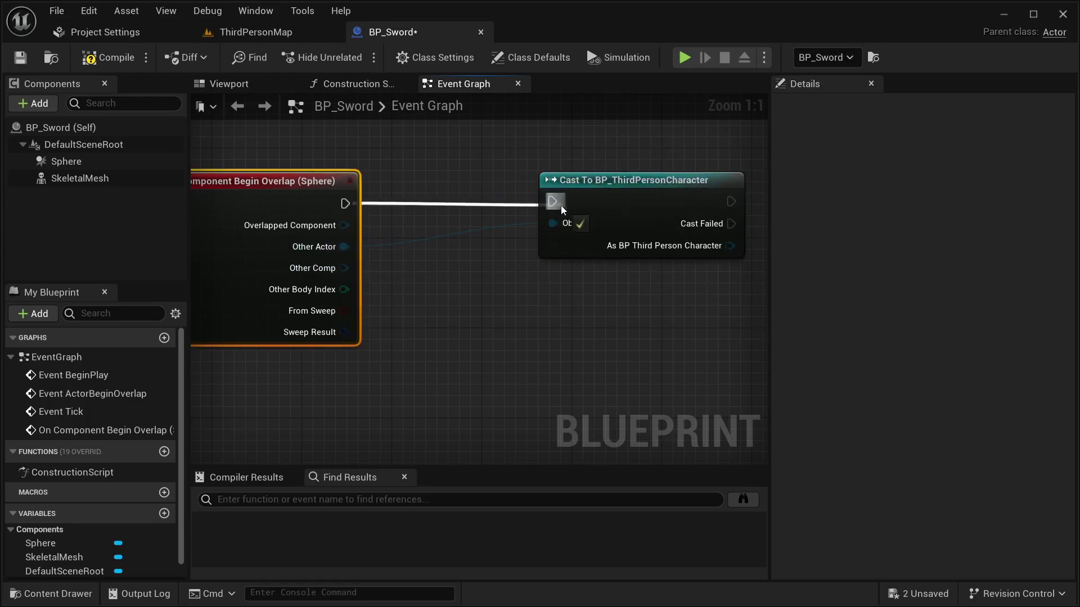
pyautogui.moveTo(607, 168); pyautogui.dragTo(557, 192, button='right')
pyautogui.moveTo(541, 210); pyautogui.dragTo(553, 218)
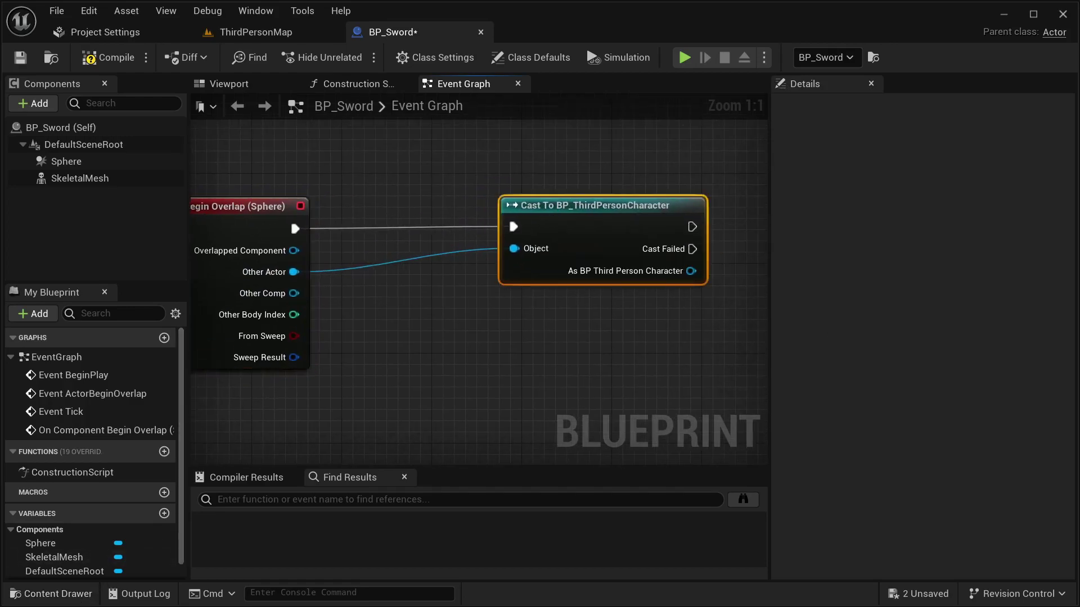
# Step: Open the BP_ThirdPersonCharacter blueprint from the ThirdPerson content folder
pyautogui.click(68, 603)
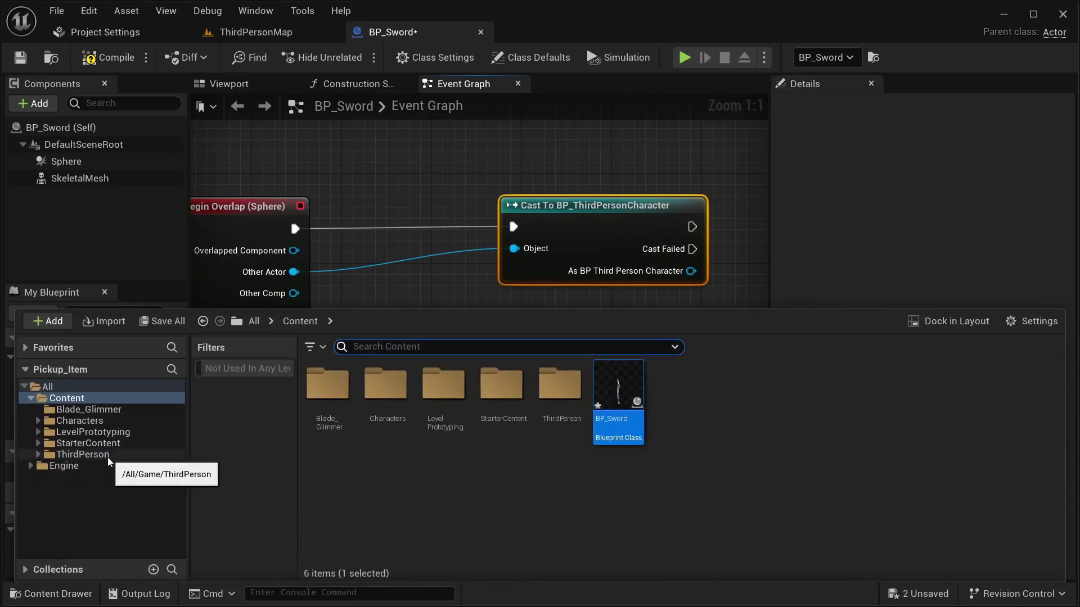
pyautogui.click(84, 456)
pyautogui.doubleClick(329, 388)
pyautogui.doubleClick(330, 404)
# Step: Add a custom event named Grab Sword in an empty area of BP_ThirdPersonCharacter's Event Graph
pyautogui.moveTo(542, 338); pyautogui.dragTo(453, 195, button='right')
pyautogui.scroll(-3, 506, 242)
pyautogui.moveTo(542, 274); pyautogui.dragTo(503, 119, button='right')
pyautogui.scroll(4, 417, 309)
pyautogui.moveTo(415, 313); pyautogui.dragTo(546, 362, button='right')
pyautogui.scroll(2, 462, 309)
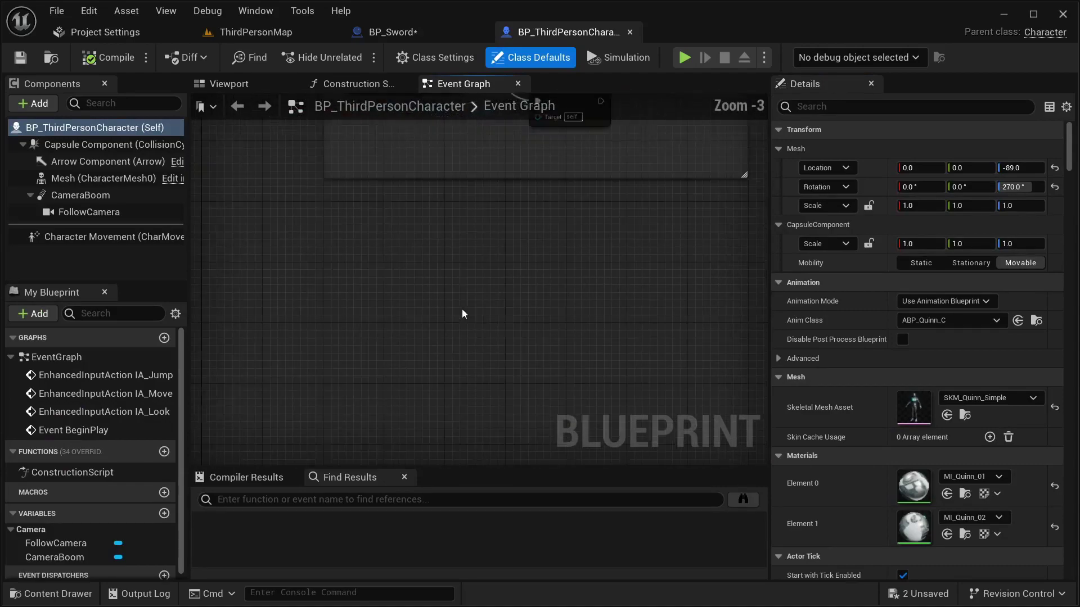
pyautogui.rightClick(376, 307)
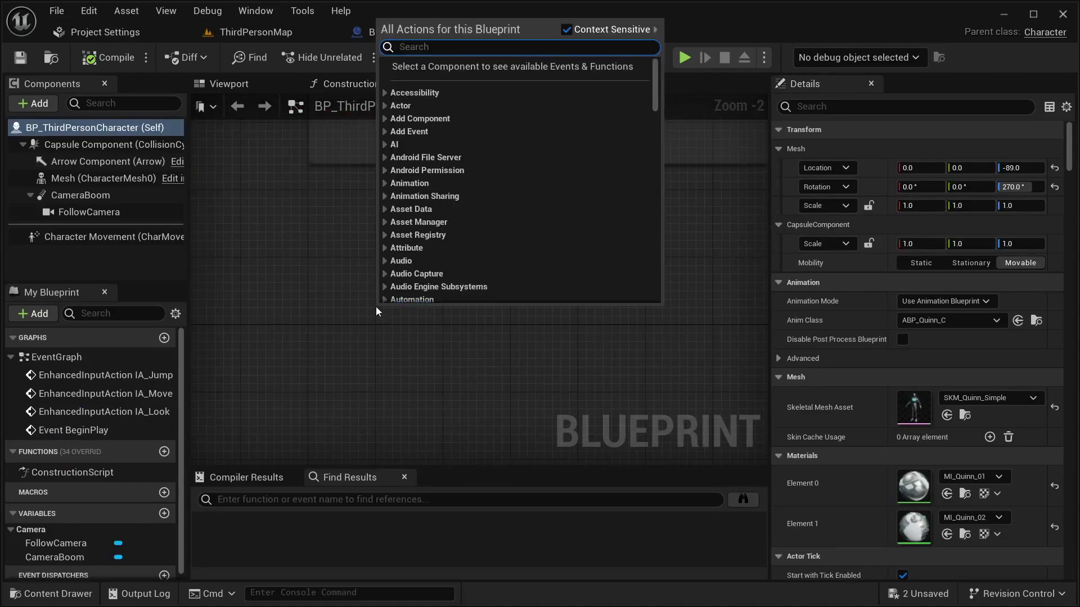
pyautogui.write('custom')
pyautogui.press('Return')
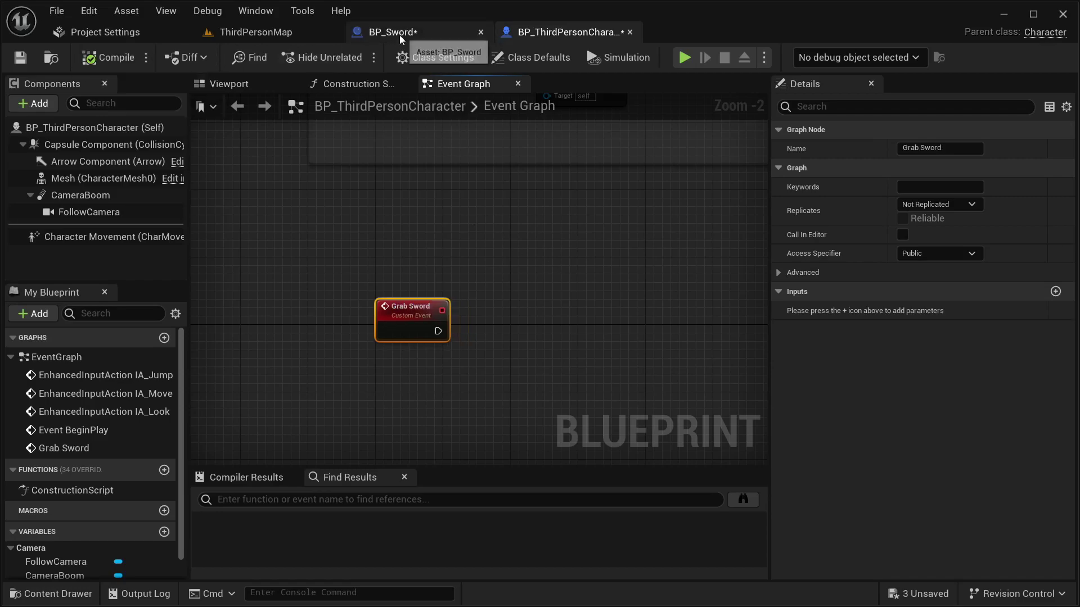
# Step: Call Grab Sword from the cast's As BP Third Person Character output in BP_Sword, and open that event's definition
pyautogui.click(419, 32)
pyautogui.moveTo(597, 182); pyautogui.dragTo(324, 226, button='right')
pyautogui.moveTo(417, 313); pyautogui.dragTo(591, 247)
pyautogui.write('grab')
pyautogui.press('Return')
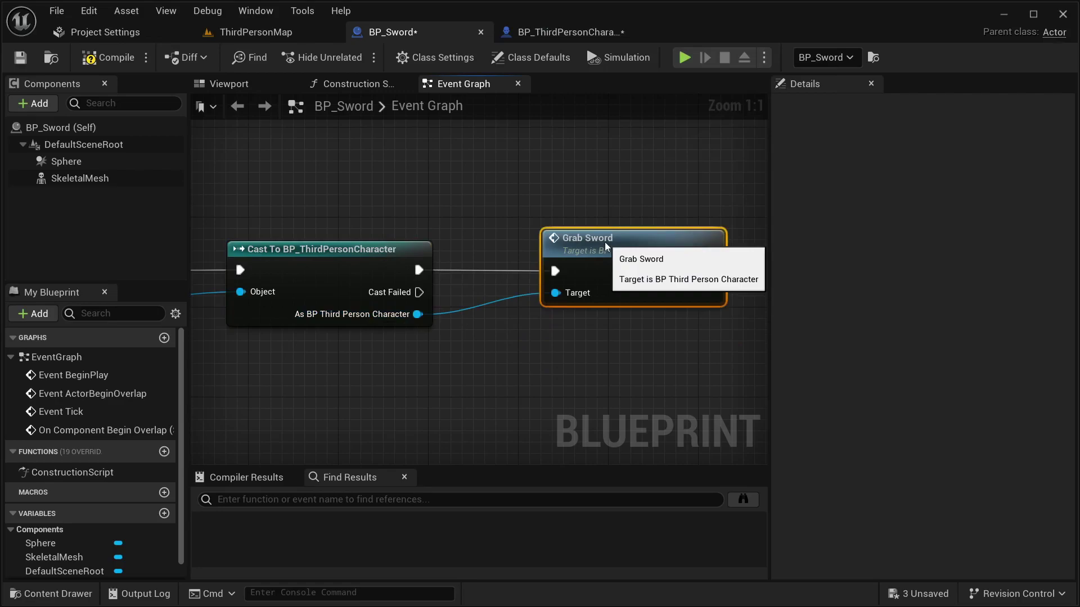
pyautogui.doubleClick(591, 247)
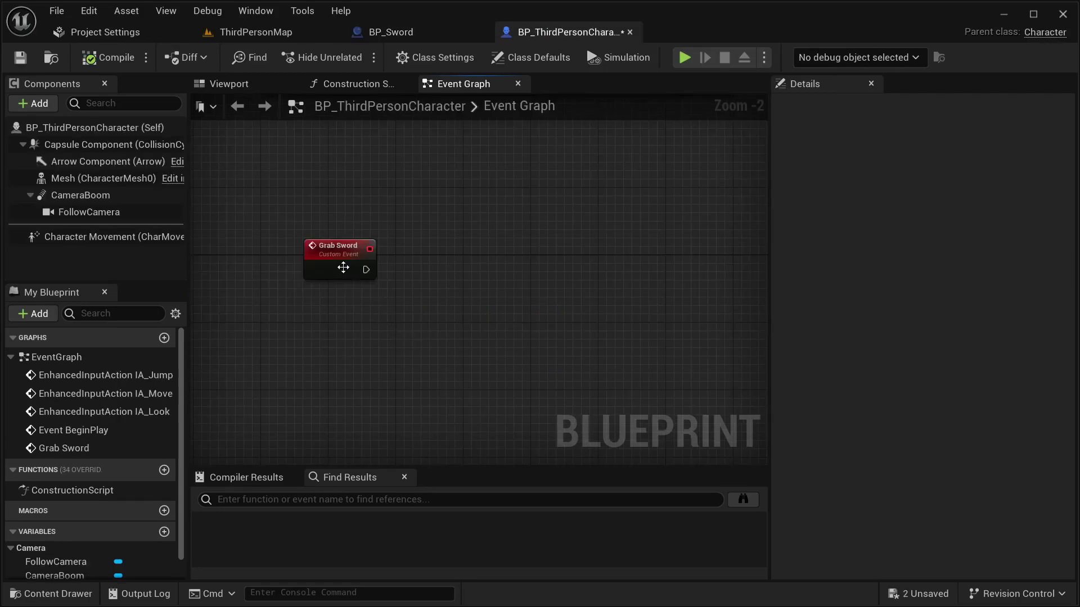
# Step: Add an input named Object to the Grab Sword event, with the Actor object reference type
pyautogui.click(347, 272)
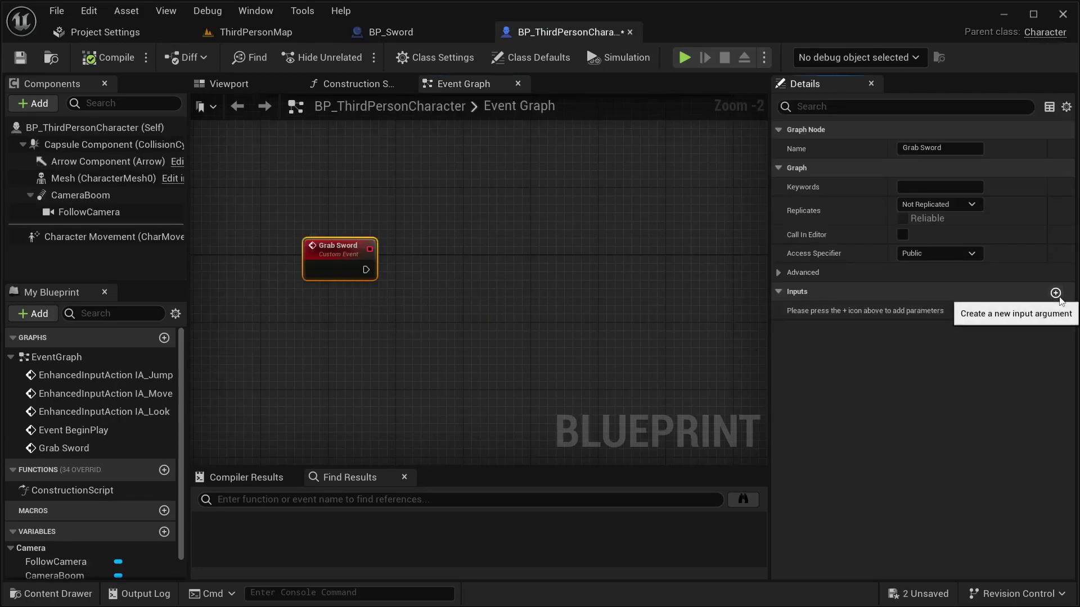
pyautogui.click(1056, 292)
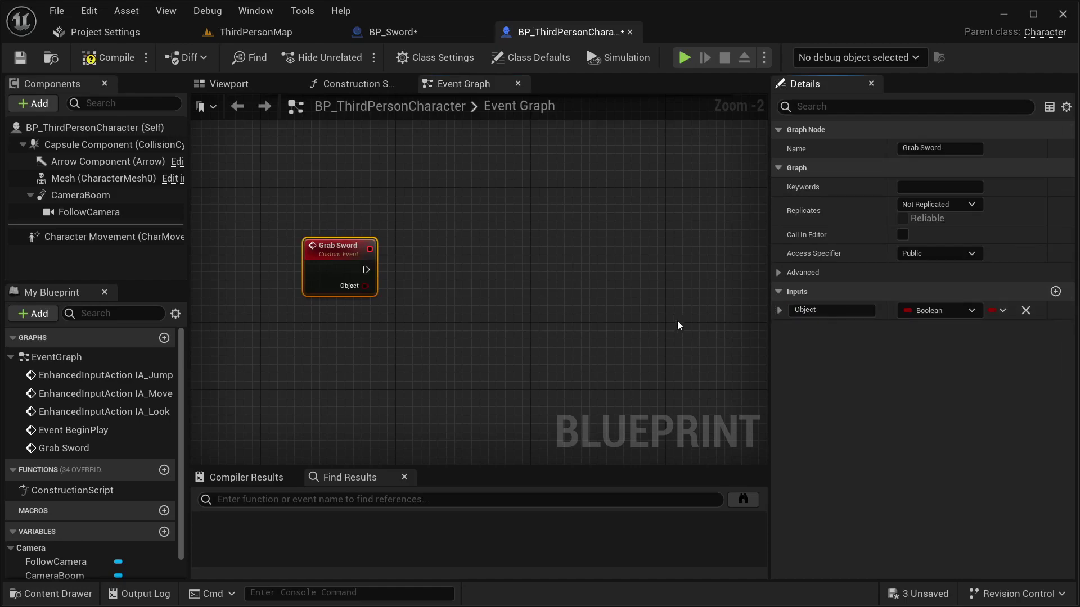
pyautogui.click(959, 310)
pyautogui.write('acto')
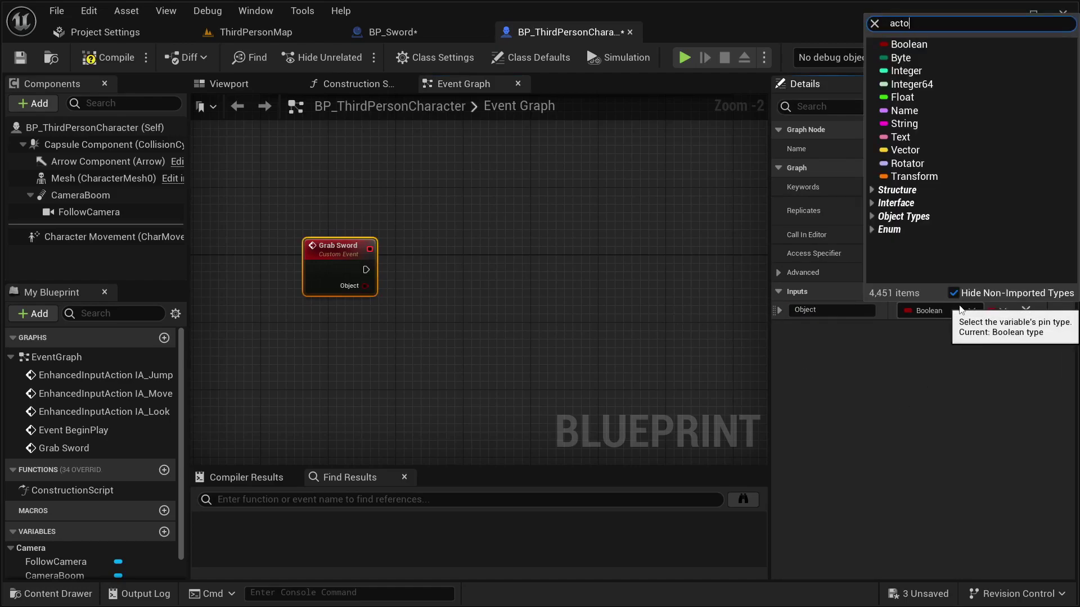
pyautogui.write('r')
pyautogui.moveTo(916, 171)
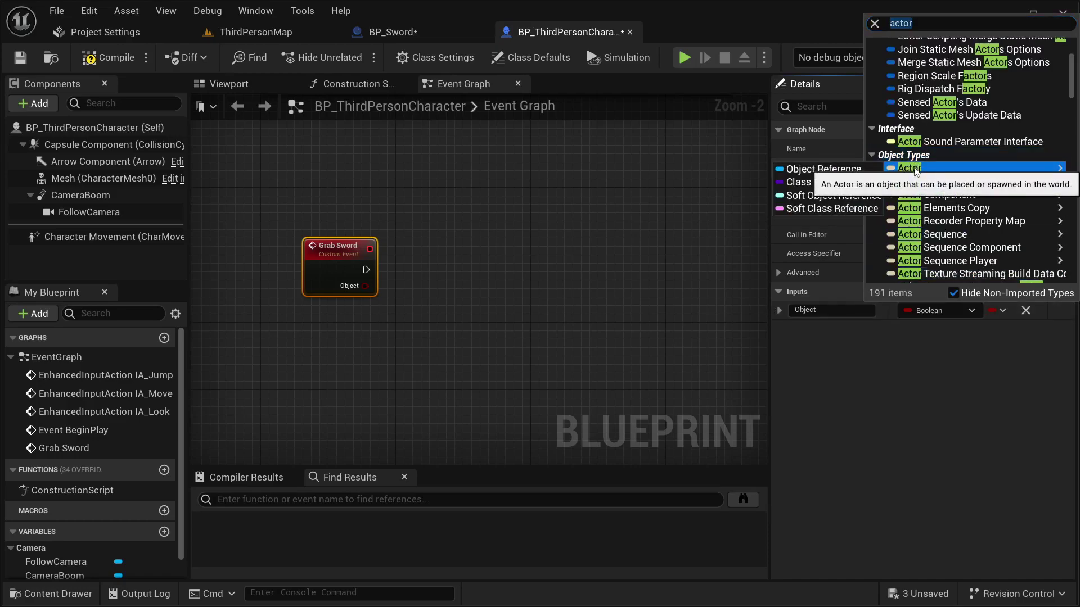
pyautogui.click(835, 170)
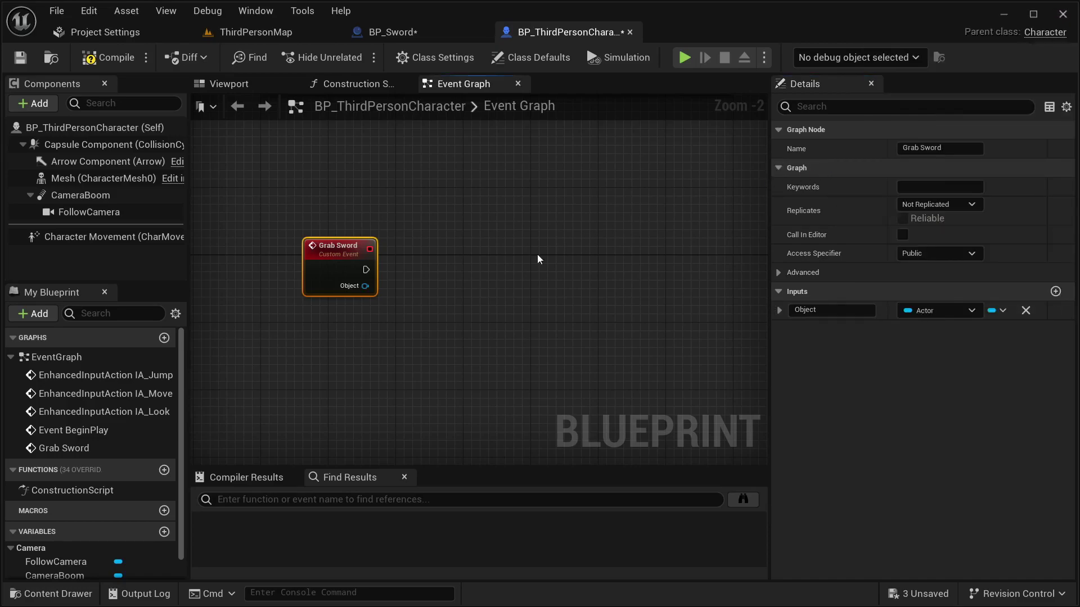
# Step: Add an Attach Actor To Component node from Grab Sword's Object output, with its execution pin connected to the event
pyautogui.rightClick(446, 290)
pyautogui.moveTo(365, 286); pyautogui.dragTo(508, 269)
pyautogui.write('attach')
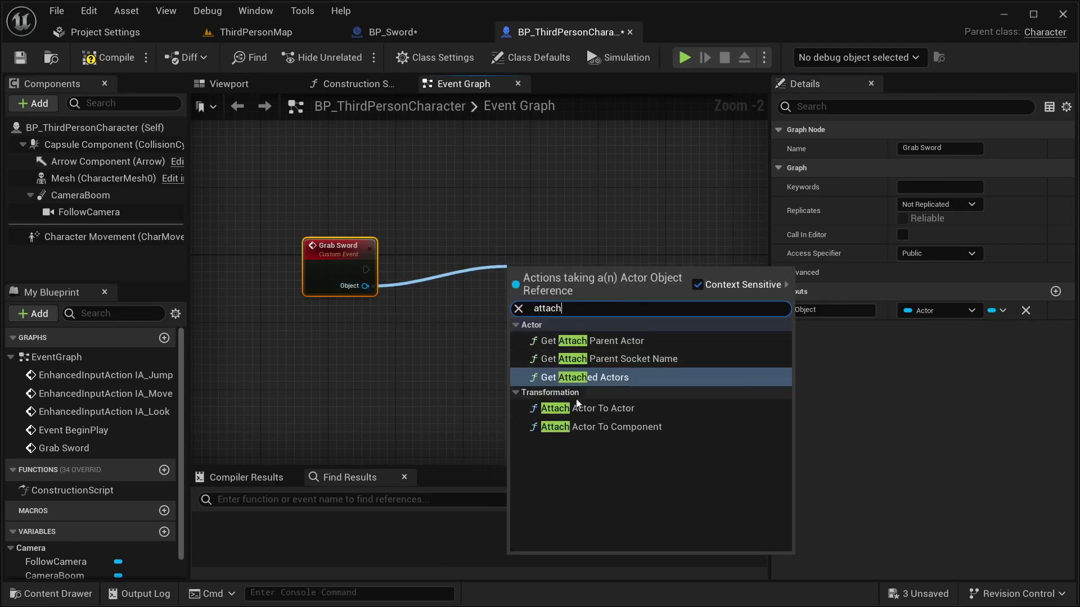
pyautogui.click(600, 427)
pyautogui.moveTo(584, 235); pyautogui.dragTo(438, 176, button='right')
pyautogui.moveTo(463, 224); pyautogui.dragTo(535, 202)
pyautogui.moveTo(389, 197); pyautogui.dragTo(535, 259, button='right')
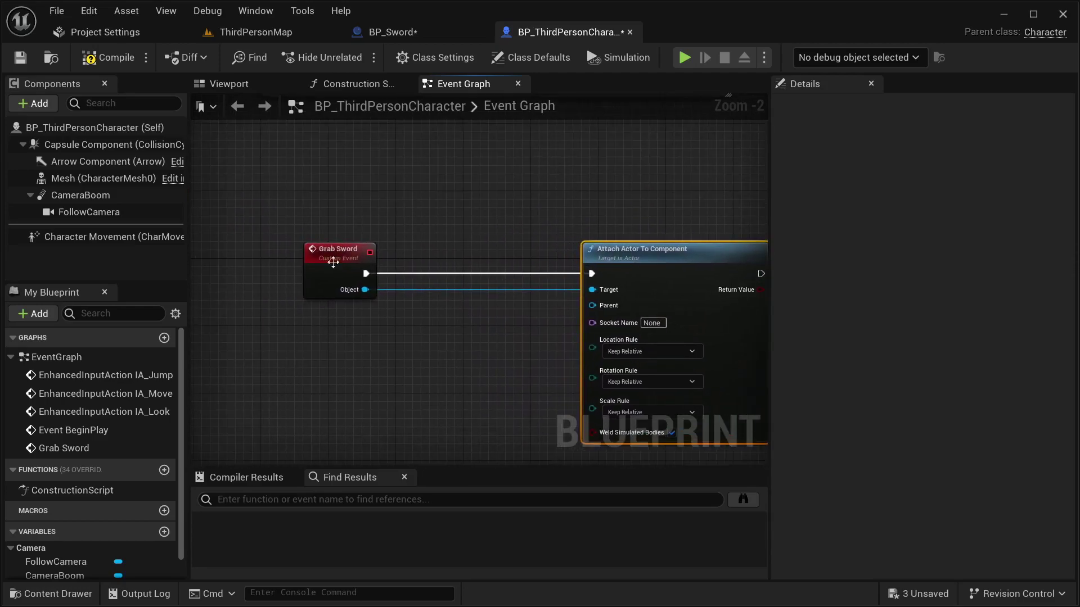
# Step: Connect the character's Mesh component to the attach node's Parent input and tidy the Mesh reference's placement
pyautogui.moveTo(103, 178); pyautogui.dragTo(593, 306)
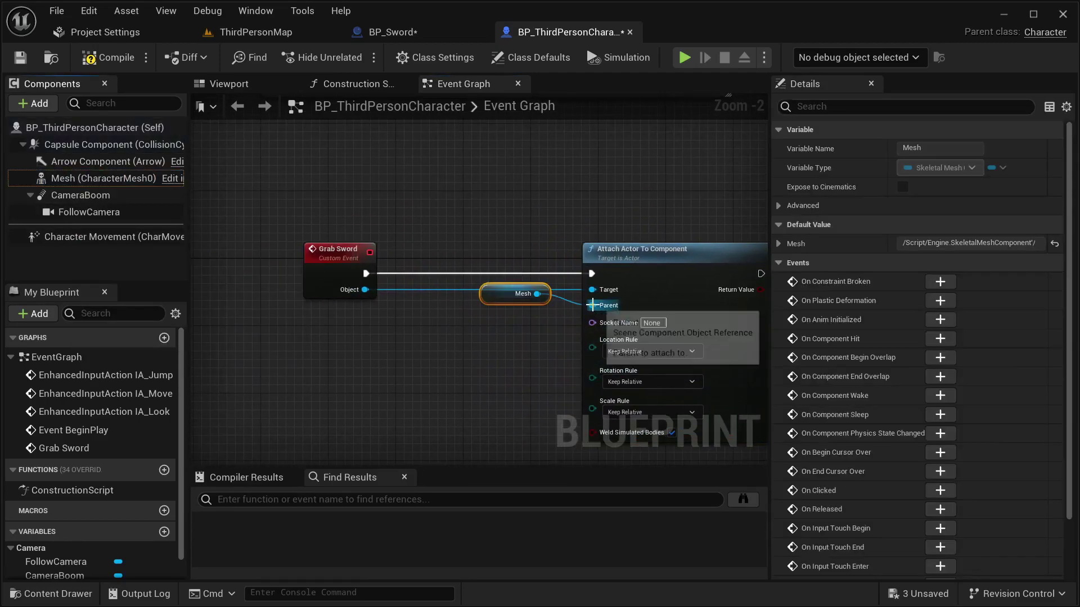
pyautogui.moveTo(504, 298); pyautogui.dragTo(495, 316)
# Step: Set the attach node's Location, Rotation and Scale rules to Snap to Target
pyautogui.moveTo(579, 308); pyautogui.dragTo(448, 239, button='right')
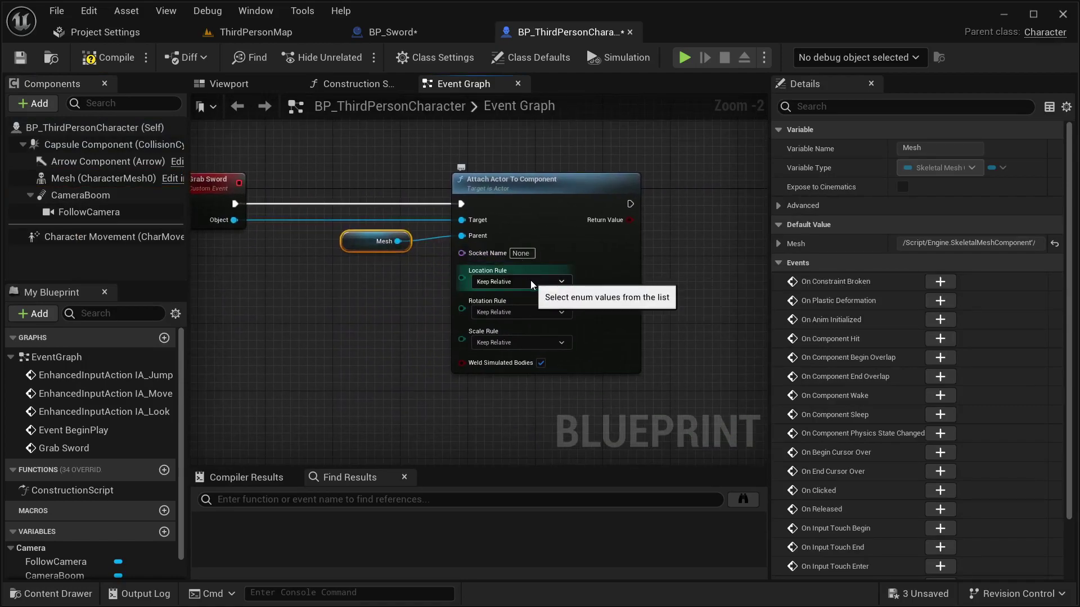
pyautogui.click(518, 310)
pyautogui.click(517, 313)
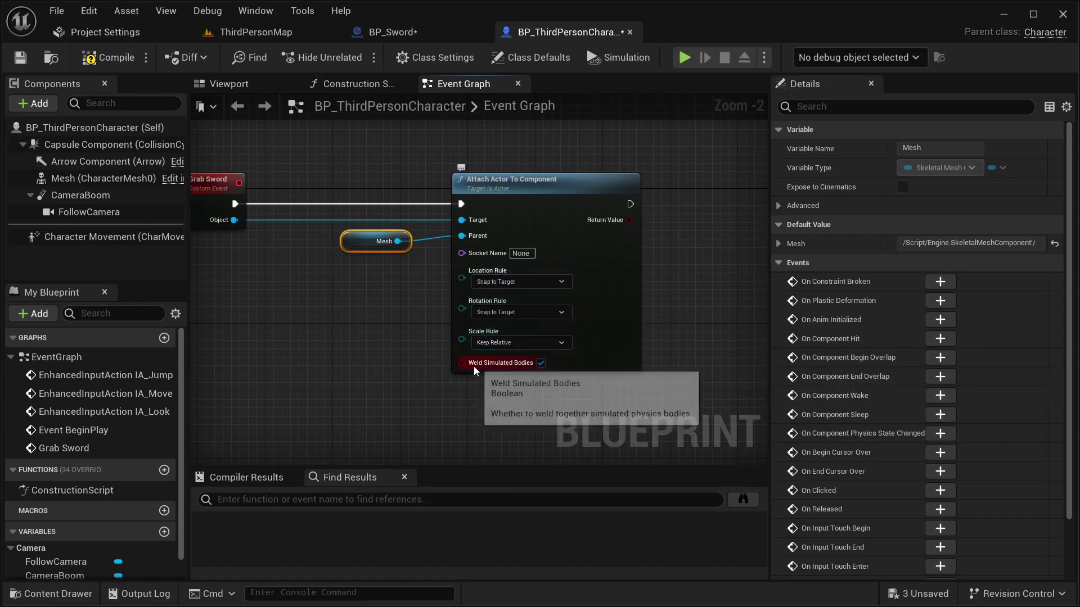
pyautogui.moveTo(379, 369)
pyautogui.mouseDown(button='right')
pyautogui.moveTo(542, 378)
pyautogui.moveTo(386, 355)
pyautogui.mouseUp(button='right')
pyautogui.click(499, 356)
pyautogui.moveTo(366, 298); pyautogui.dragTo(422, 338, button='right')
# Step: In BP_Sword, supply a Self reference to the Grab Sword call's Object input and compile the blueprint
pyautogui.click(375, 34)
pyautogui.moveTo(478, 165); pyautogui.dragTo(471, 124, button='right')
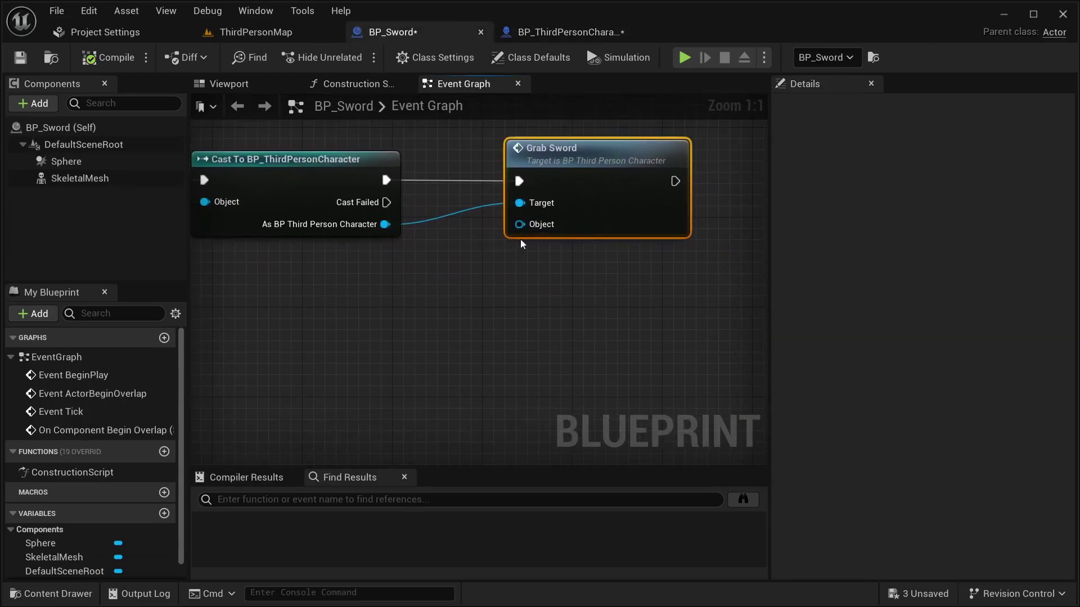
pyautogui.moveTo(463, 207); pyautogui.dragTo(494, 299)
pyautogui.write('self')
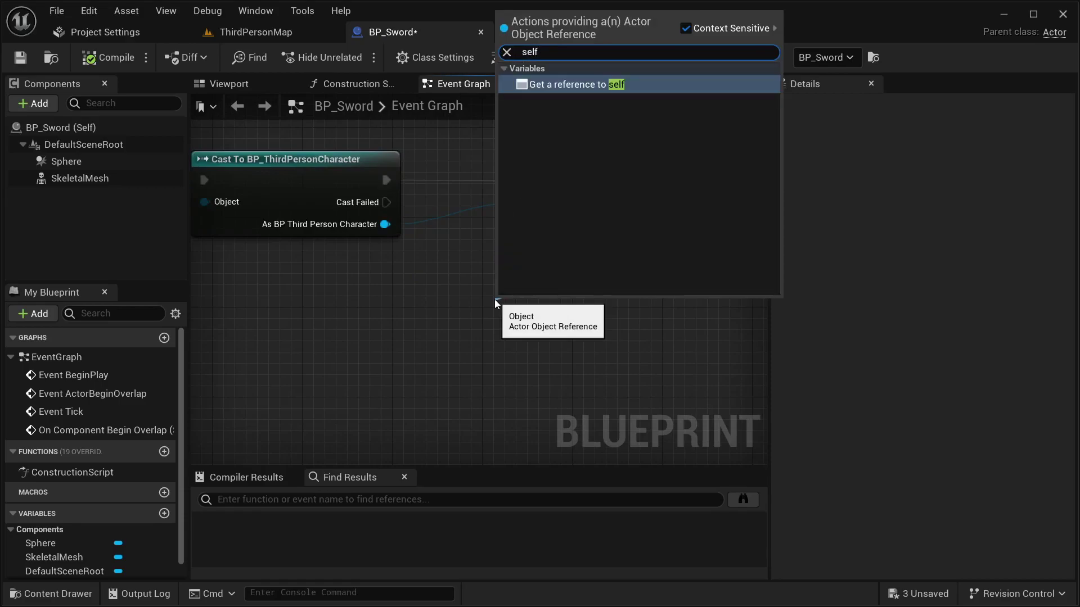
pyautogui.press('Return')
pyautogui.click(107, 57)
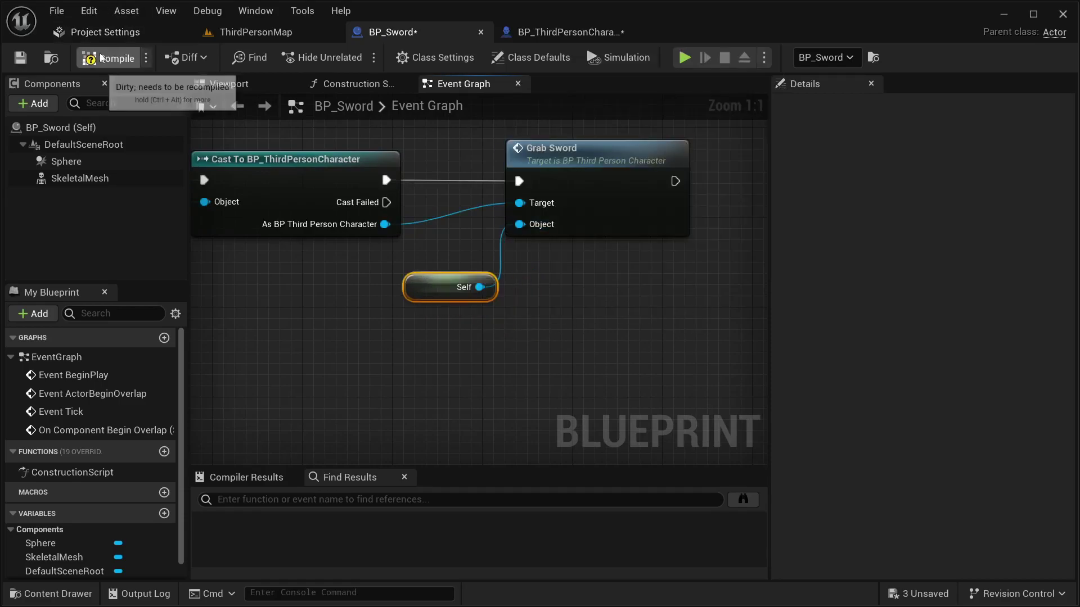
# Step: Compile BP_ThirdPersonCharacter and open the SKM_Quinn_Simple skeletal mesh used by its Mesh component
pyautogui.click(565, 33)
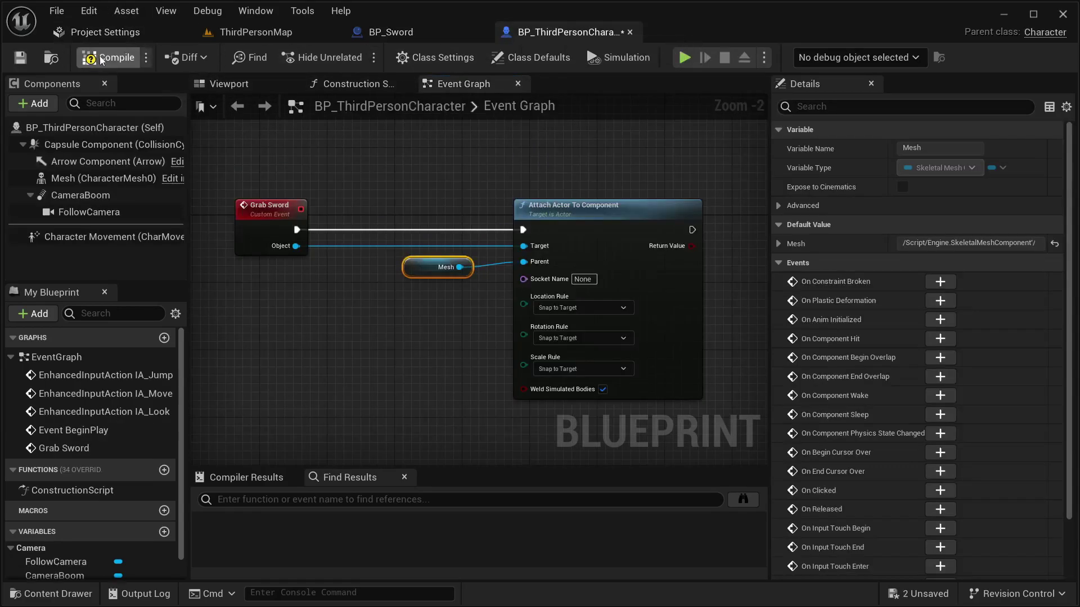
pyautogui.moveTo(436, 209); pyautogui.dragTo(338, 244, button='right')
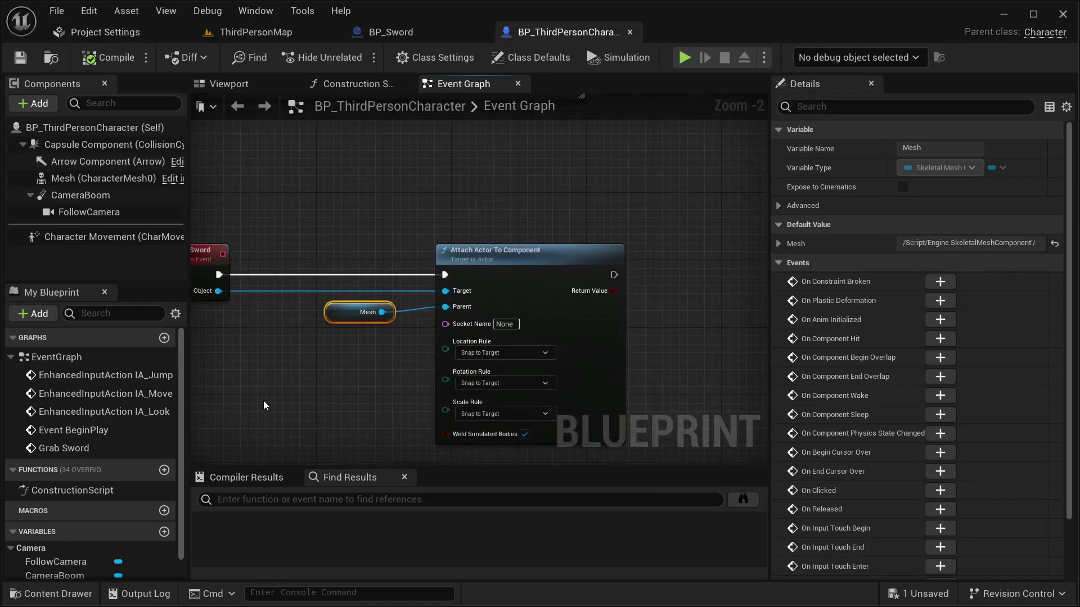
pyautogui.click(103, 178)
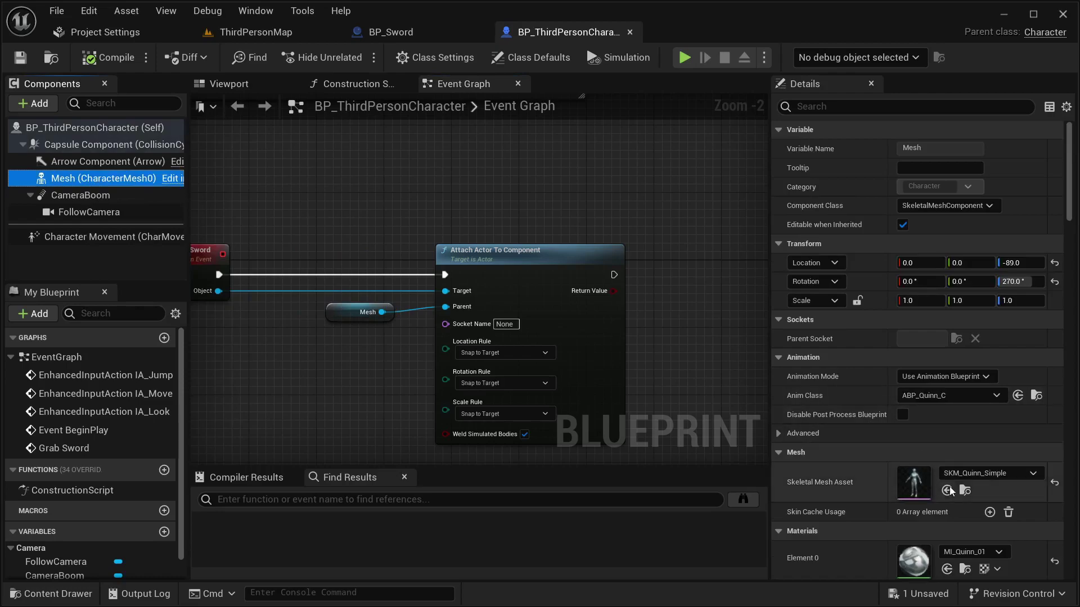
pyautogui.click(964, 491)
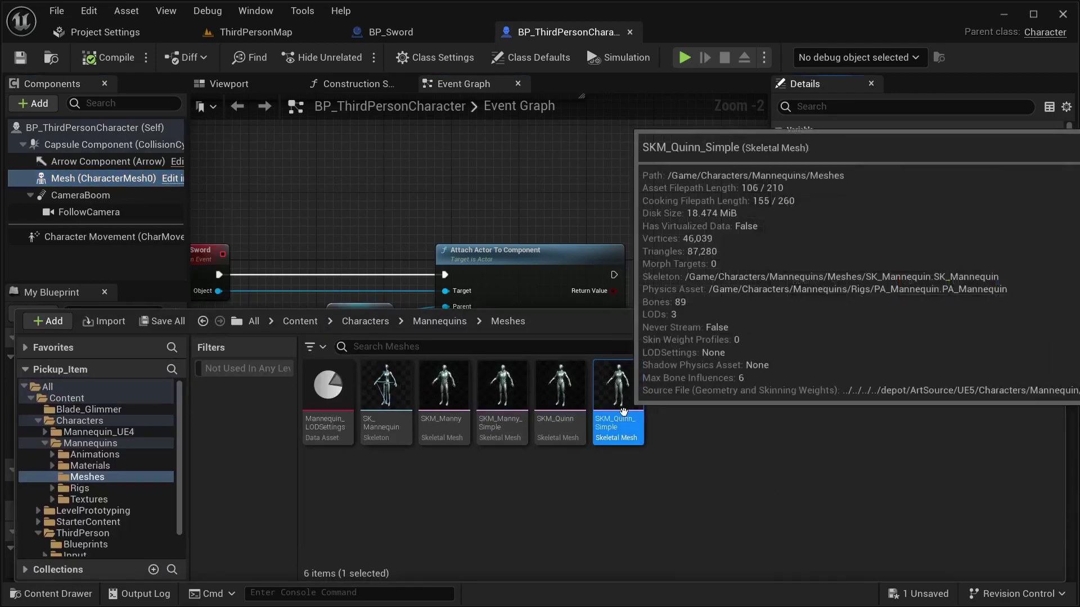
pyautogui.doubleClick(618, 394)
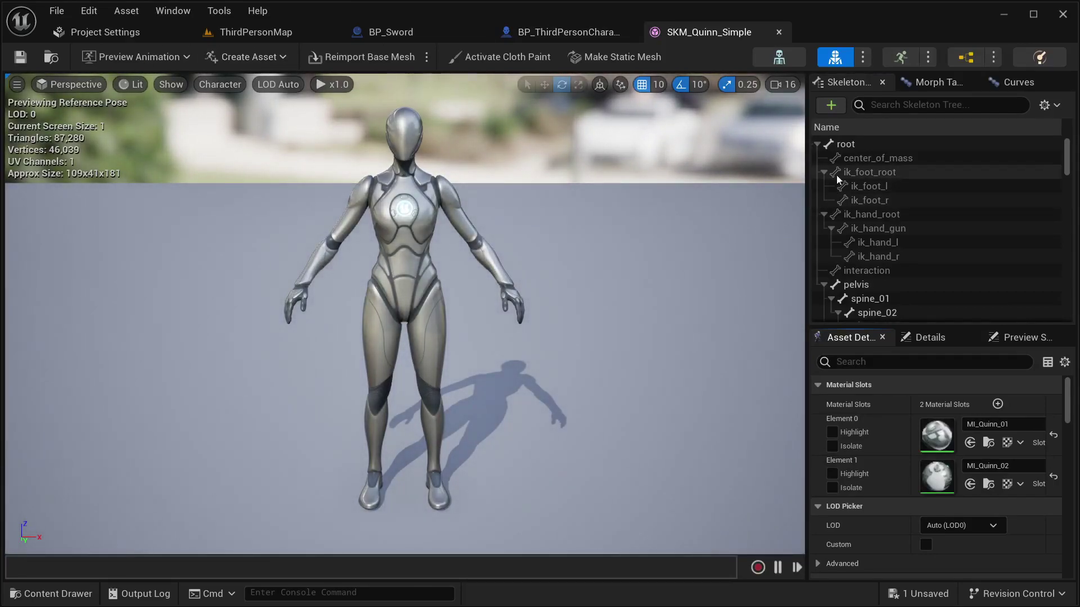
# Step: Dock the Skeleton Tree separately beside the preview viewport as a narrow, full-height column
pyautogui.moveTo(1067, 169)
pyautogui.mouseDown()
pyautogui.moveTo(1072, 207)
pyautogui.moveTo(1068, 173)
pyautogui.mouseUp()
pyautogui.moveTo(863, 87); pyautogui.dragTo(30, 180)
pyautogui.moveTo(406, 224); pyautogui.dragTo(241, 230)
# Step: Select the hand_l bone in the skeleton and enlarge the preview viewport, with its camera speed at 0.33
pyautogui.scroll(-2, 176, 295)
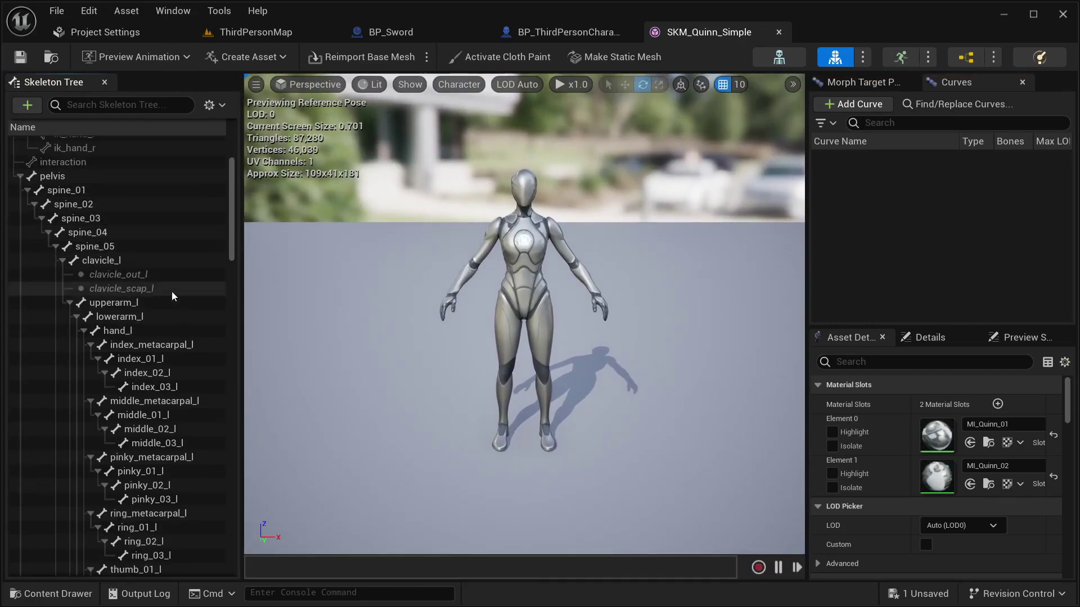
pyautogui.scroll(-2, 169, 253)
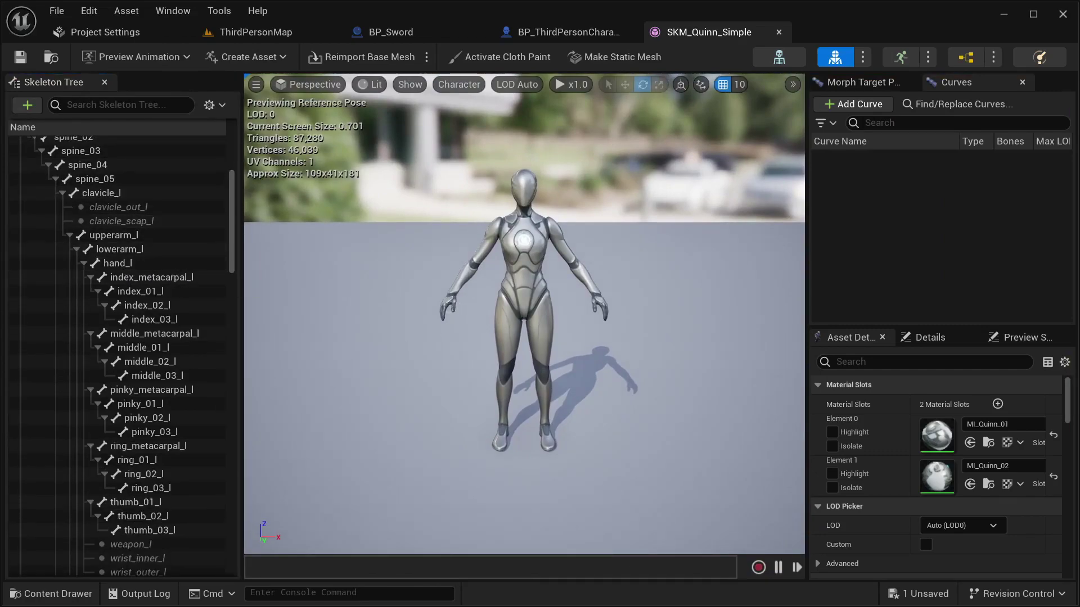
pyautogui.click(118, 263)
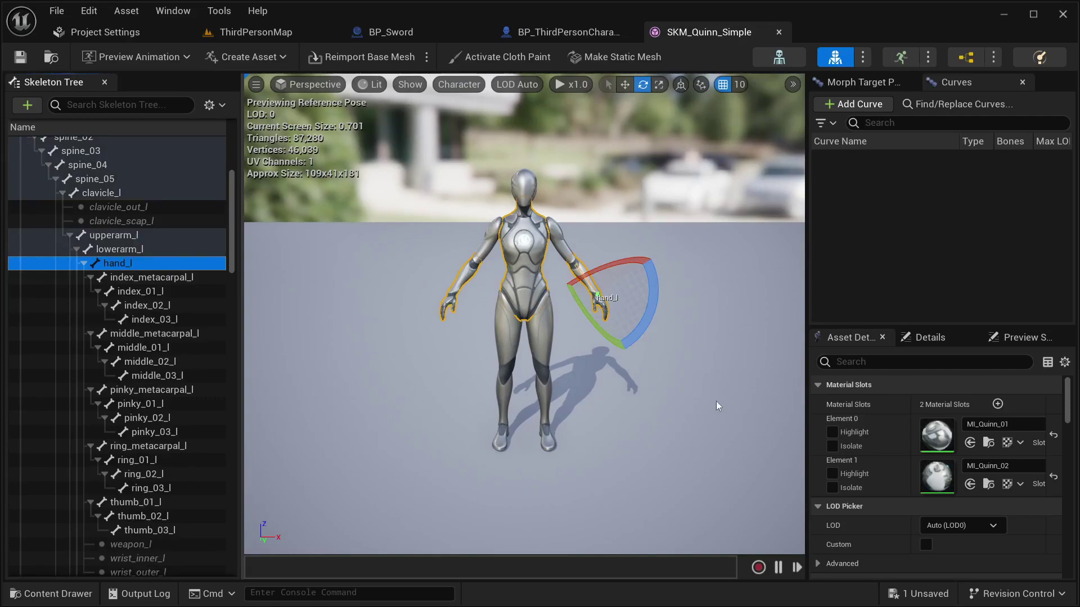
pyautogui.moveTo(680, 354); pyautogui.dragTo(707, 339, button='right')
pyautogui.moveTo(806, 123); pyautogui.dragTo(985, 123)
pyautogui.click(958, 84)
pyautogui.moveTo(748, 270)
pyautogui.mouseDown(button='right')
pyautogui.moveTo(768, 272)
pyautogui.moveTo(714, 268)
pyautogui.moveTo(655, 284)
pyautogui.moveTo(636, 276)
pyautogui.moveTo(680, 285)
pyautogui.moveTo(757, 269)
pyautogui.mouseUp(button='right')
pyautogui.press('w')
pyautogui.press('d')
pyautogui.press('a')
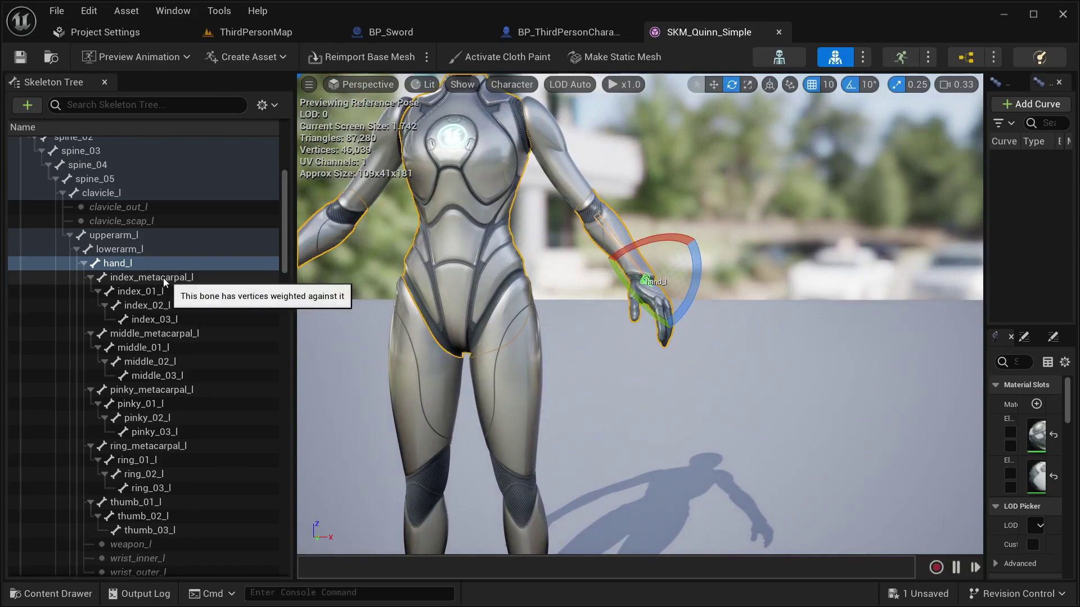
# Step: Add a socket to the hand_l bone and select it
pyautogui.rightClick(114, 265)
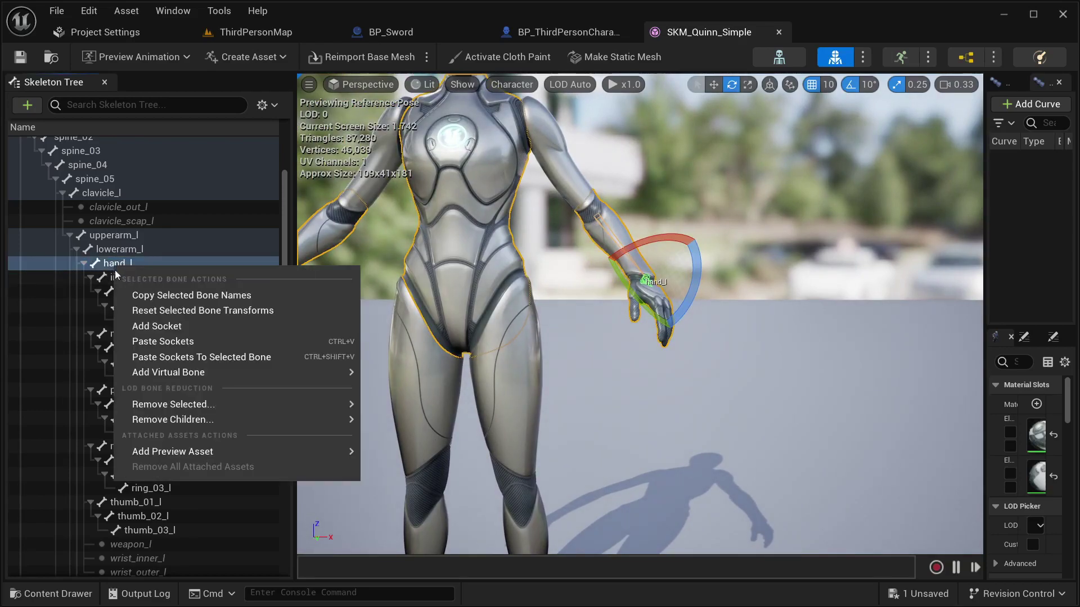
pyautogui.moveTo(189, 406)
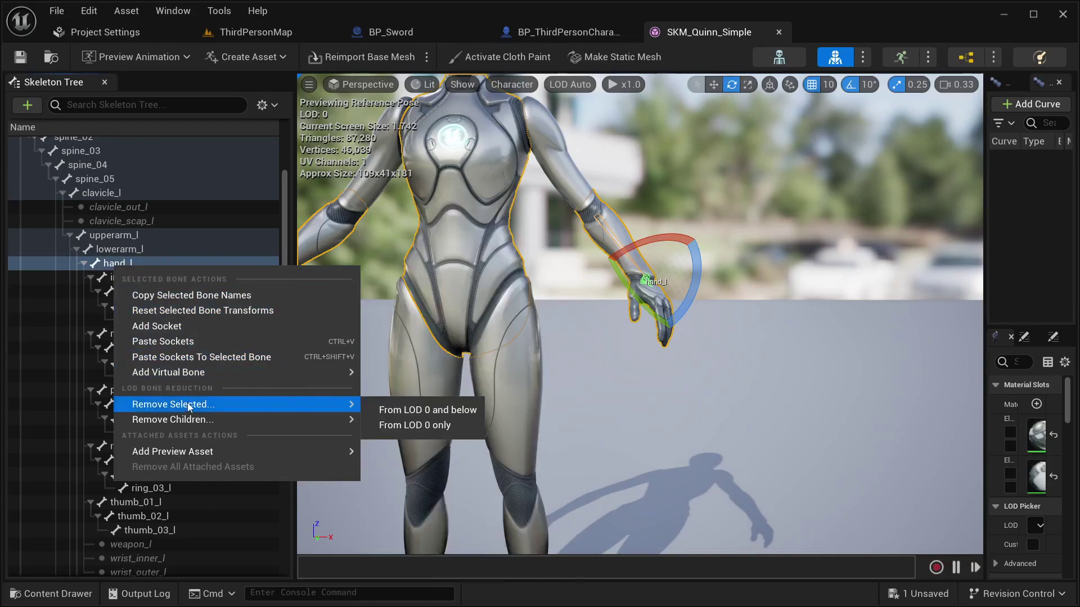
pyautogui.click(196, 324)
pyautogui.click(137, 278)
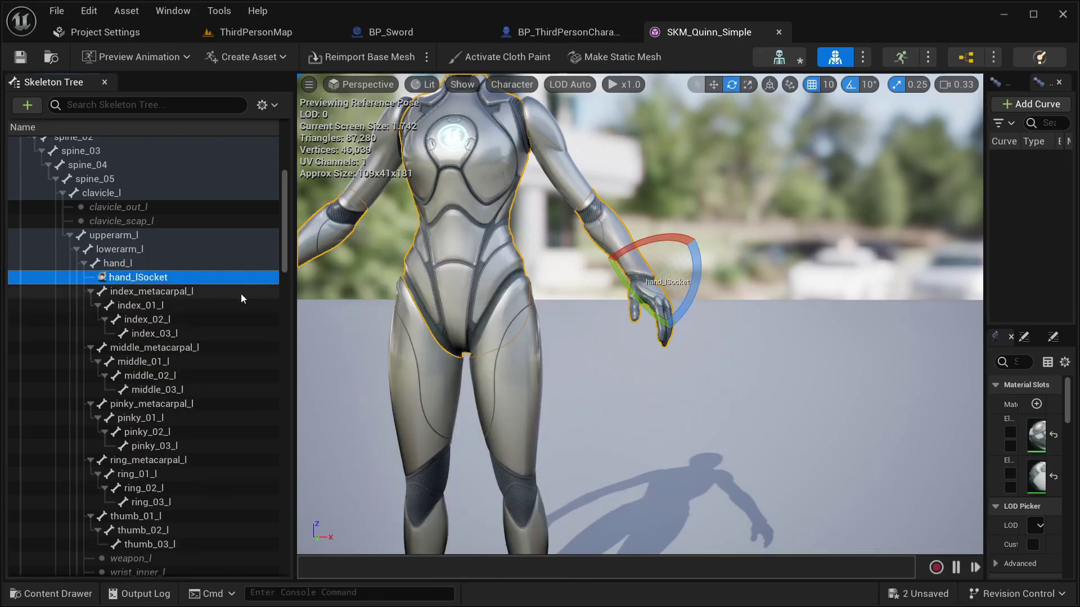
# Step: Rename the socket under hand_l as Sword_Socket
pyautogui.rightClick(134, 279)
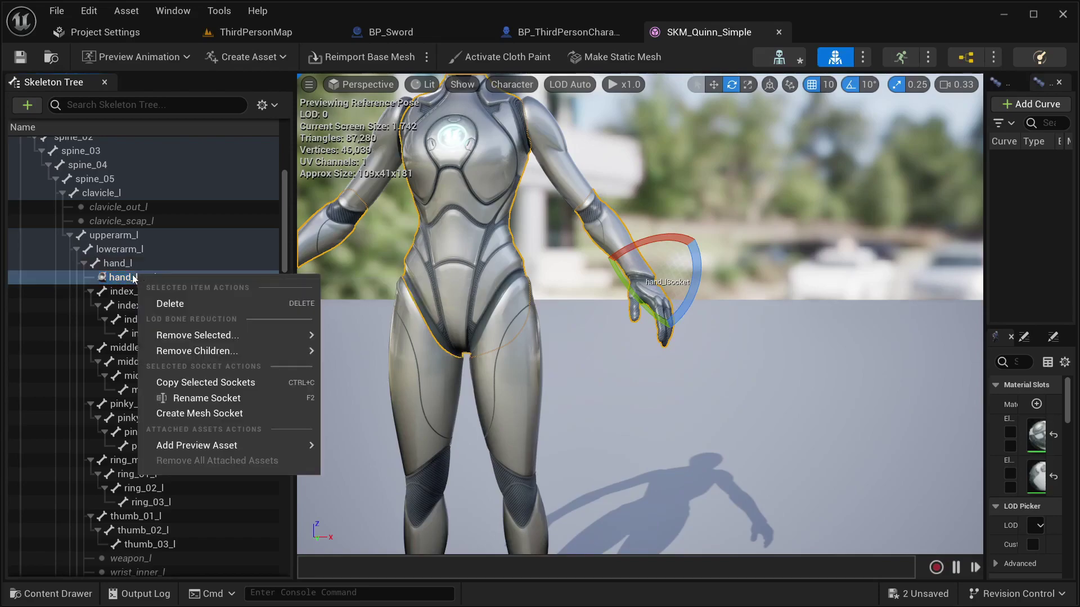
pyautogui.click(206, 398)
pyautogui.write('S')
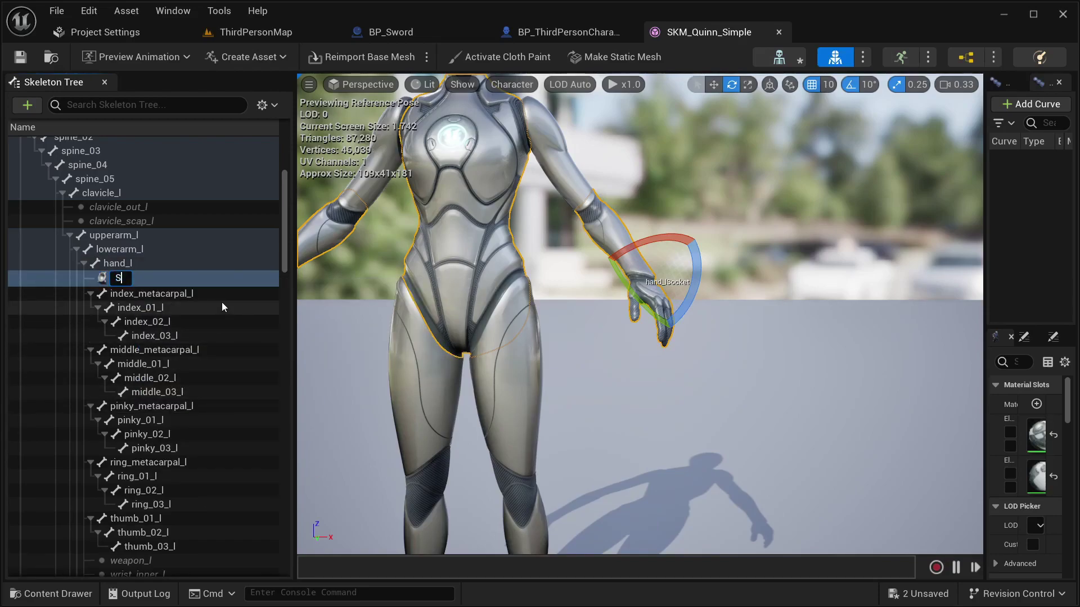
pyautogui.write('word_Socket')
pyautogui.press('Return')
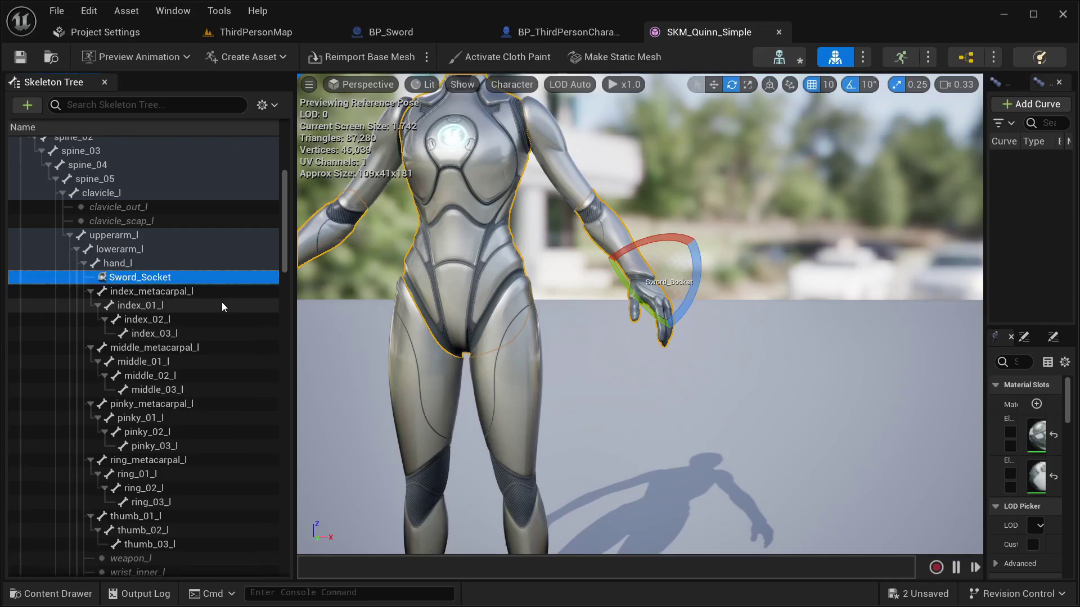
# Step: Shorten the hand_l socket's name to Sword
pyautogui.rightClick(156, 279)
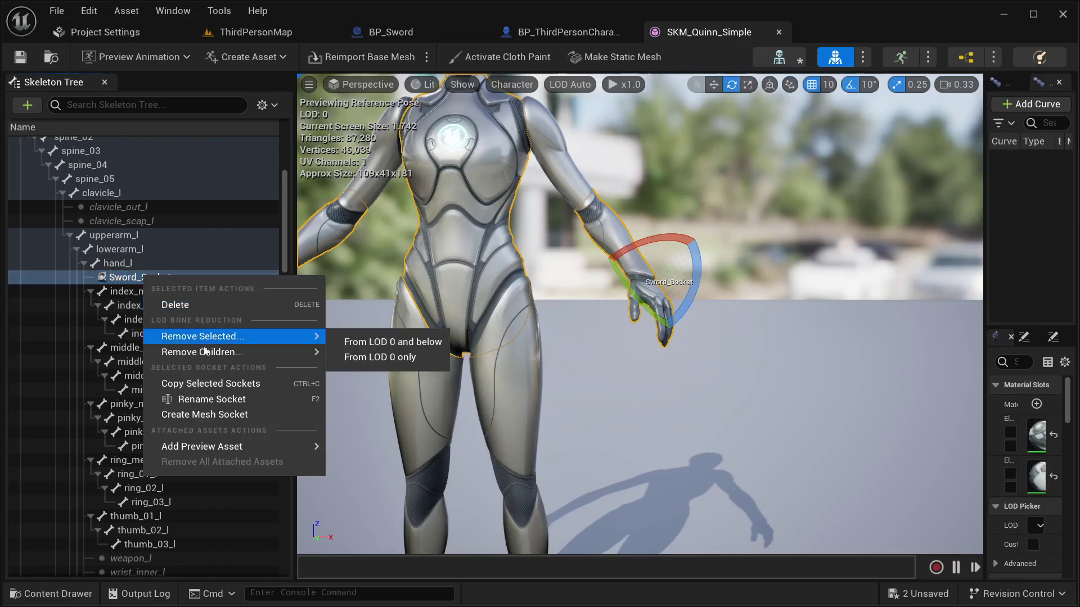
pyautogui.click(212, 399)
pyautogui.press('Return')
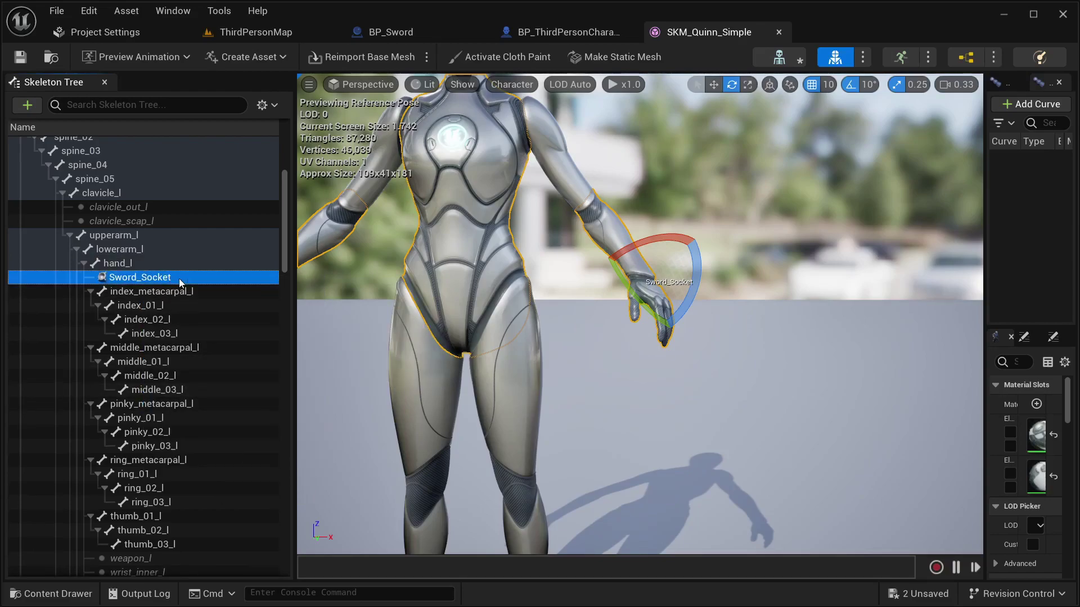
pyautogui.rightClick(172, 280)
pyautogui.click(211, 400)
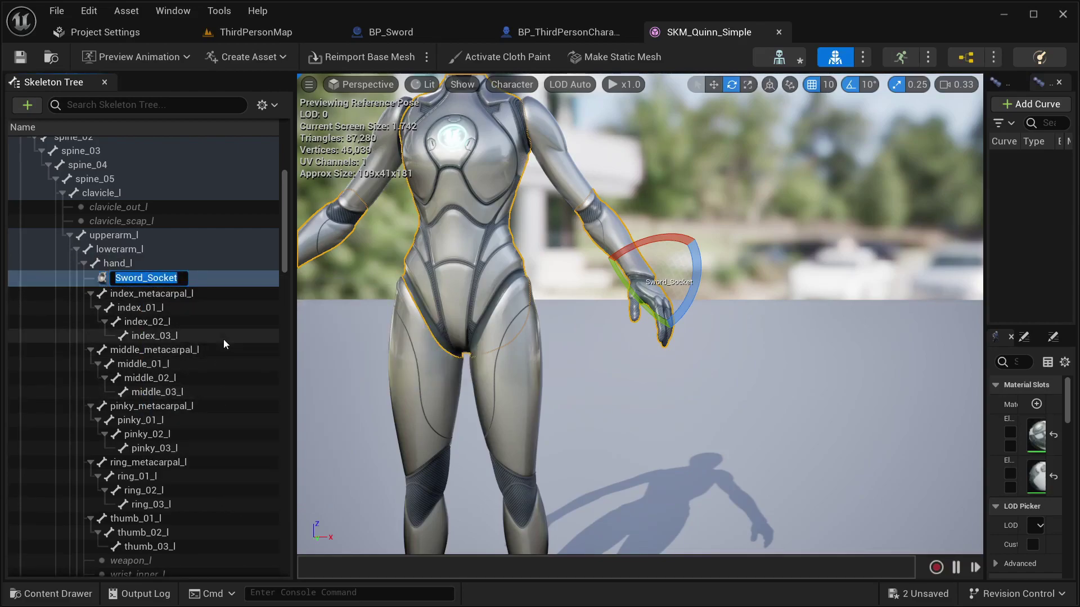
pyautogui.press('End')
pyautogui.press('BackSpace')
pyautogui.press('BackSpace')
pyautogui.press('BackSpace')
pyautogui.press('BackSpace')
pyautogui.press('BackSpace')
pyautogui.press('BackSpace')
pyautogui.press('BackSpace')
pyautogui.press('Return')
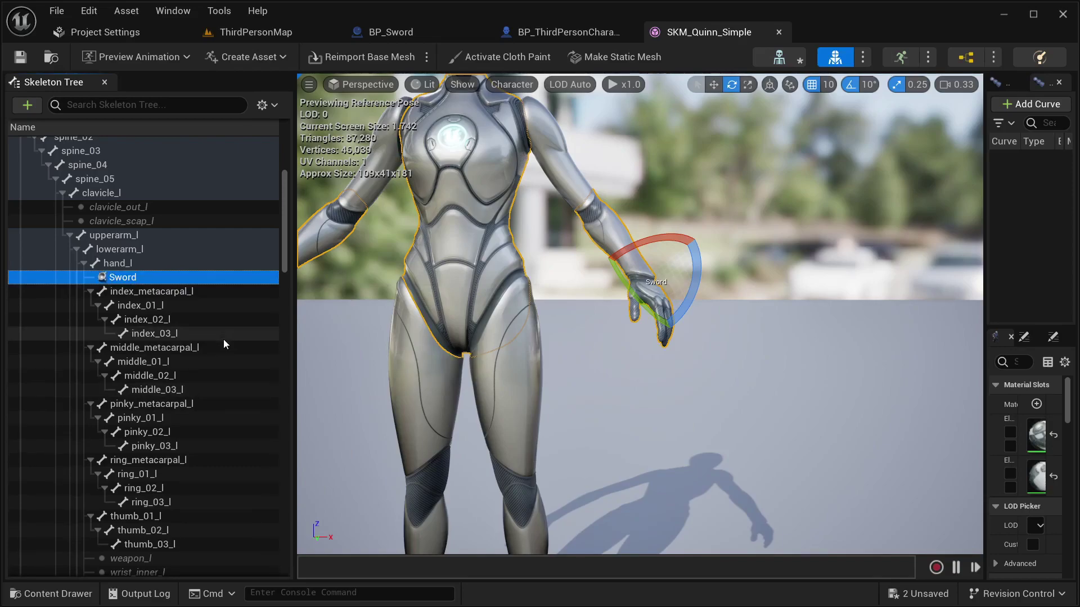
pyautogui.rightClick(124, 278)
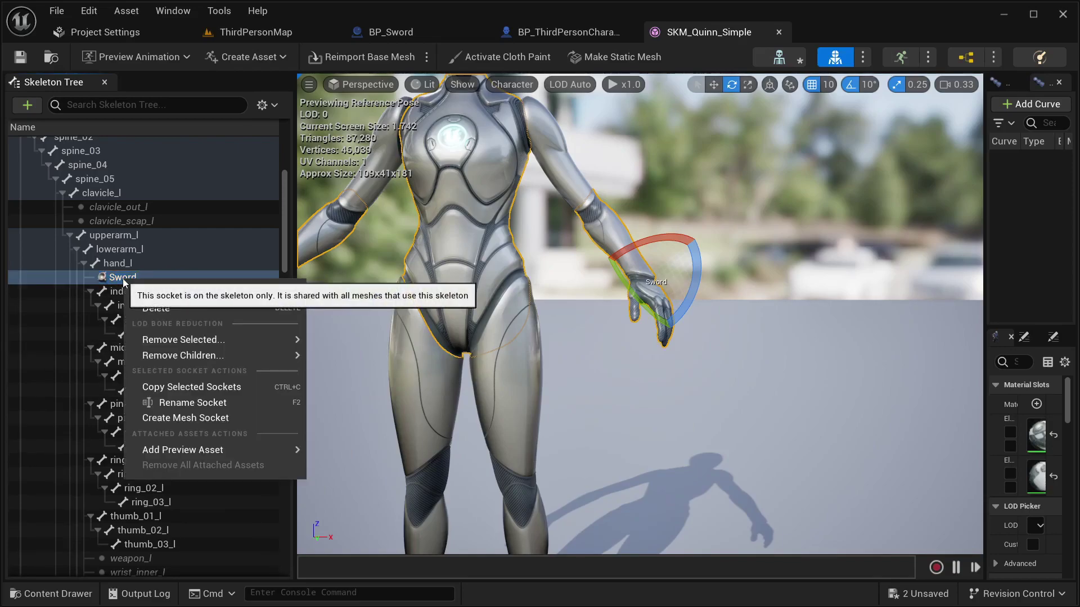
pyautogui.moveTo(219, 450)
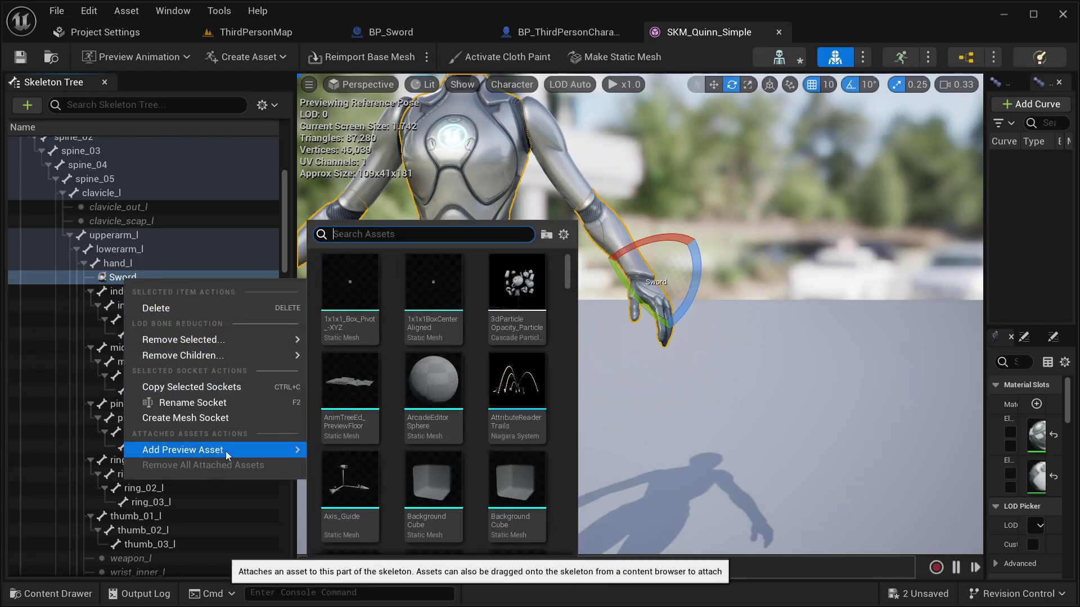
pyautogui.moveTo(568, 289); pyautogui.dragTo(571, 417)
# Step: Look up the sword's skeletal mesh, SK_Blade_Glimmer, in the Blade_Glimmer content folder
pyautogui.click(52, 594)
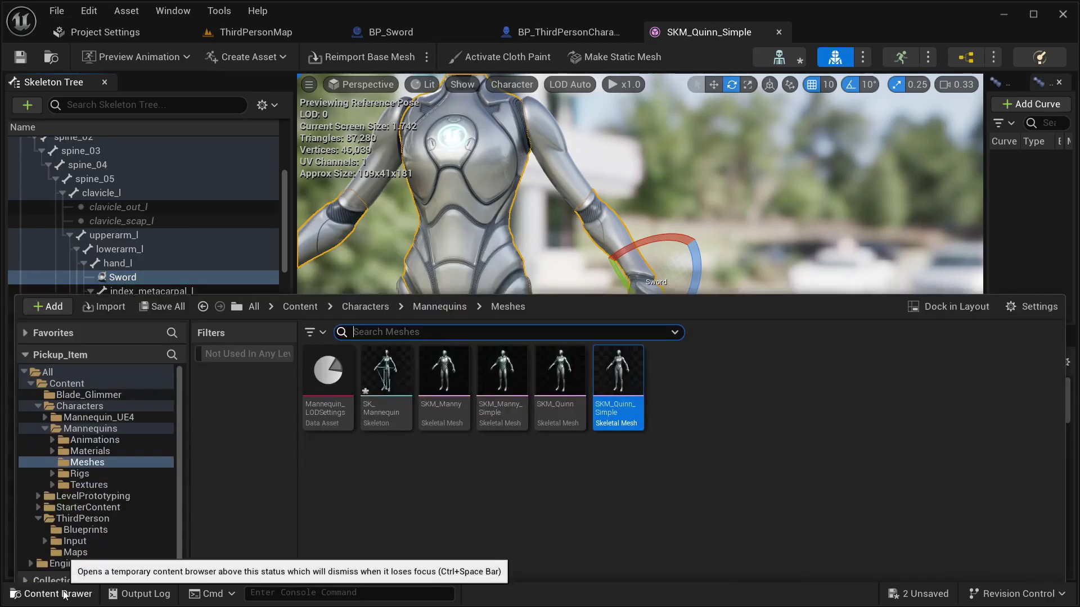
pyautogui.click(63, 385)
pyautogui.click(385, 388)
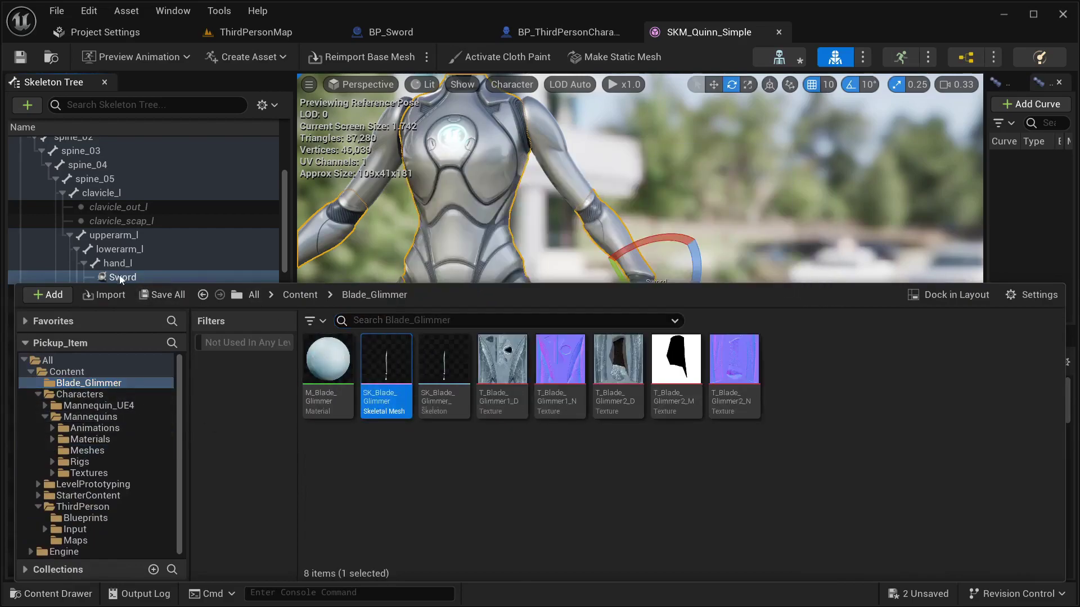
pyautogui.click(25, 597)
# Step: Attach SK_Blade_Glimmer to the Sword socket as a preview asset and frame the whole character with the blade
pyautogui.rightClick(120, 278)
pyautogui.moveTo(214, 333)
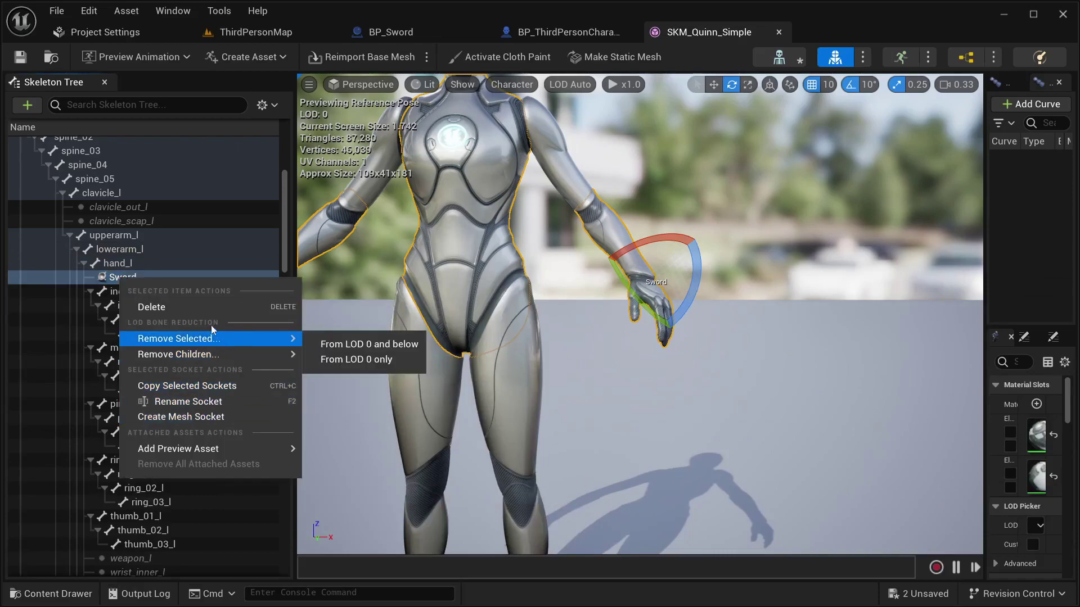
pyautogui.rightClick(108, 280)
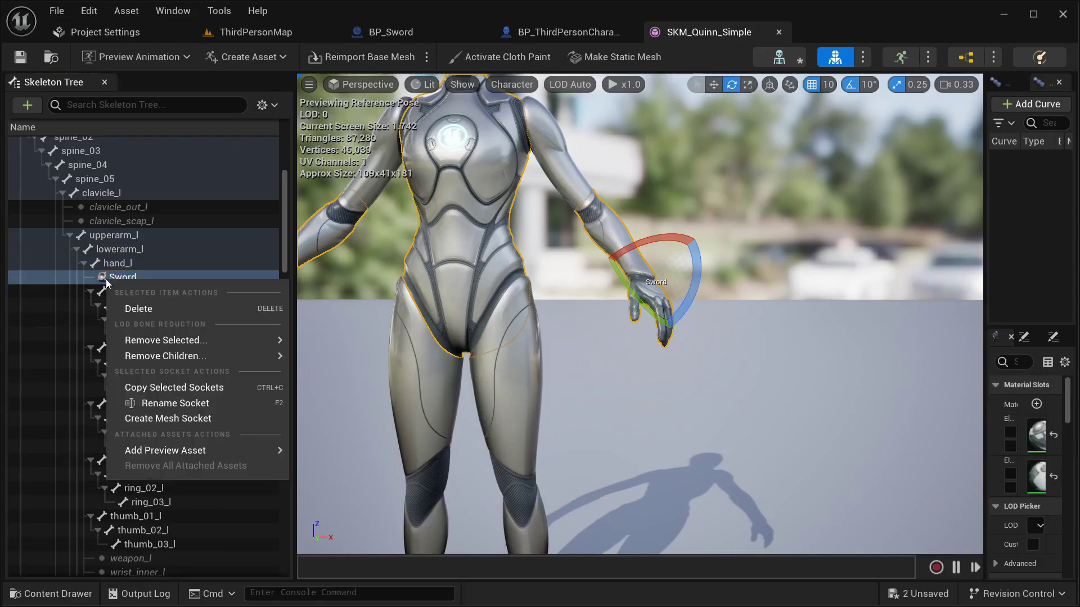
pyautogui.moveTo(248, 450)
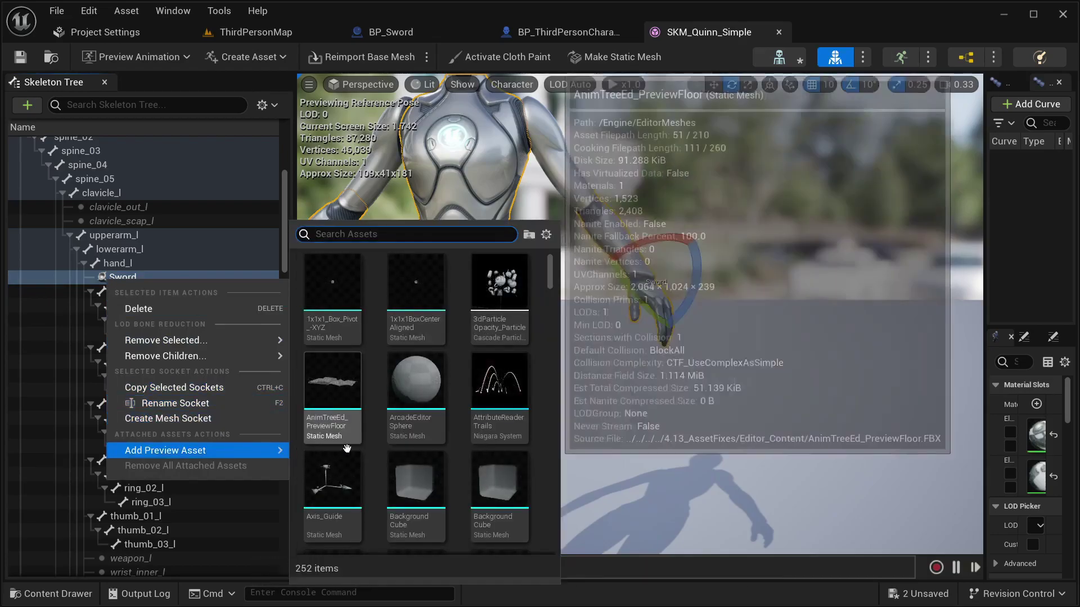
pyautogui.write('sk_')
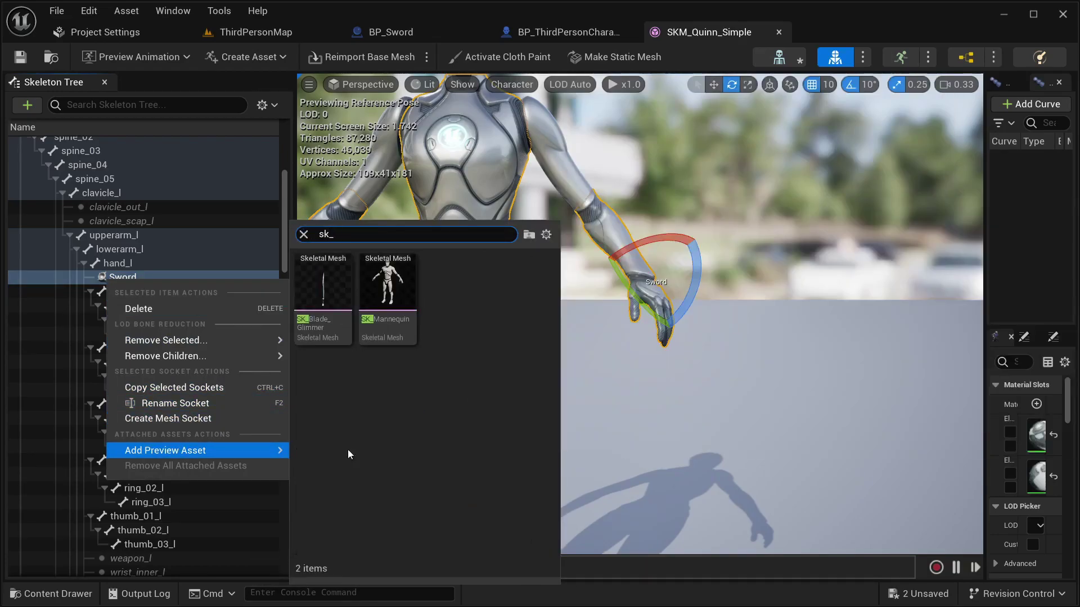
pyautogui.press('s')
pyautogui.moveTo(600, 256)
pyautogui.mouseDown(button='right')
pyautogui.moveTo(494, 256)
pyautogui.moveTo(585, 262)
pyautogui.moveTo(586, 247)
pyautogui.mouseUp(button='right')
pyautogui.press('d')
pyautogui.press('s')
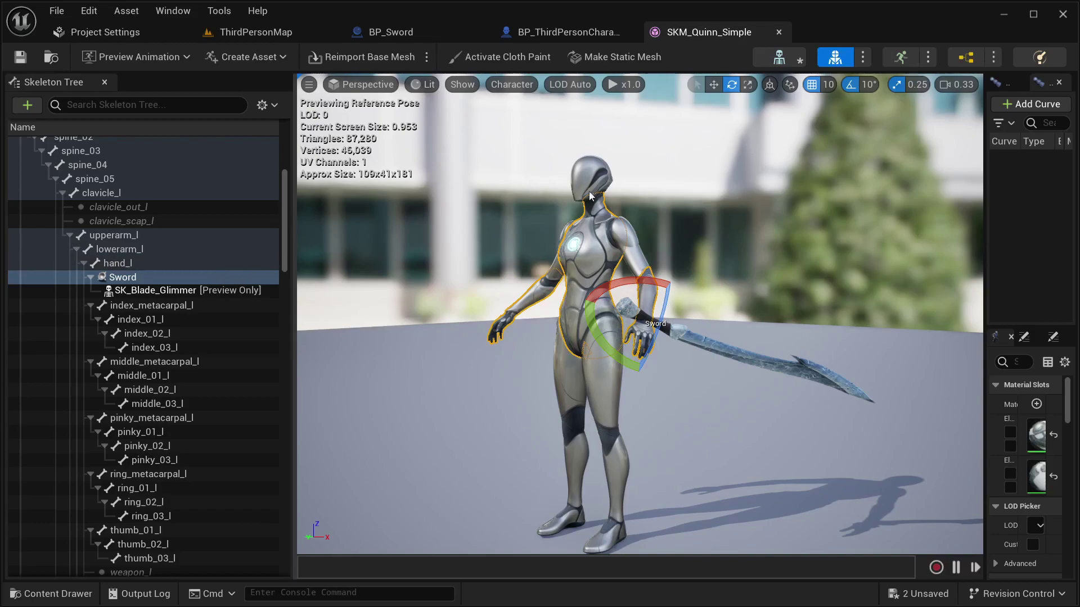
# Step: Rotate the Sword socket about several axes so the blade hangs down from the hand instead of sticking out sideways
pyautogui.moveTo(636, 285); pyautogui.dragTo(573, 290)
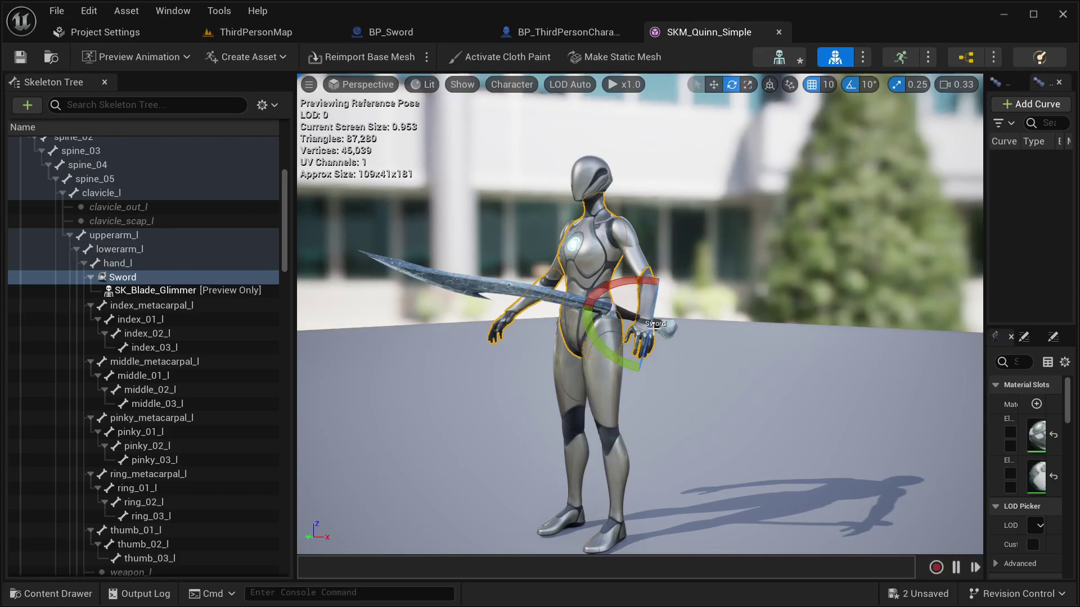
pyautogui.moveTo(642, 338); pyautogui.dragTo(651, 295)
pyautogui.moveTo(627, 334); pyautogui.dragTo(726, 327, button='right')
pyautogui.press('a')
pyautogui.moveTo(678, 214)
pyautogui.mouseDown(button='right')
pyautogui.moveTo(697, 231)
pyautogui.moveTo(701, 304)
pyautogui.moveTo(677, 215)
pyautogui.mouseUp(button='right')
pyautogui.press('s')
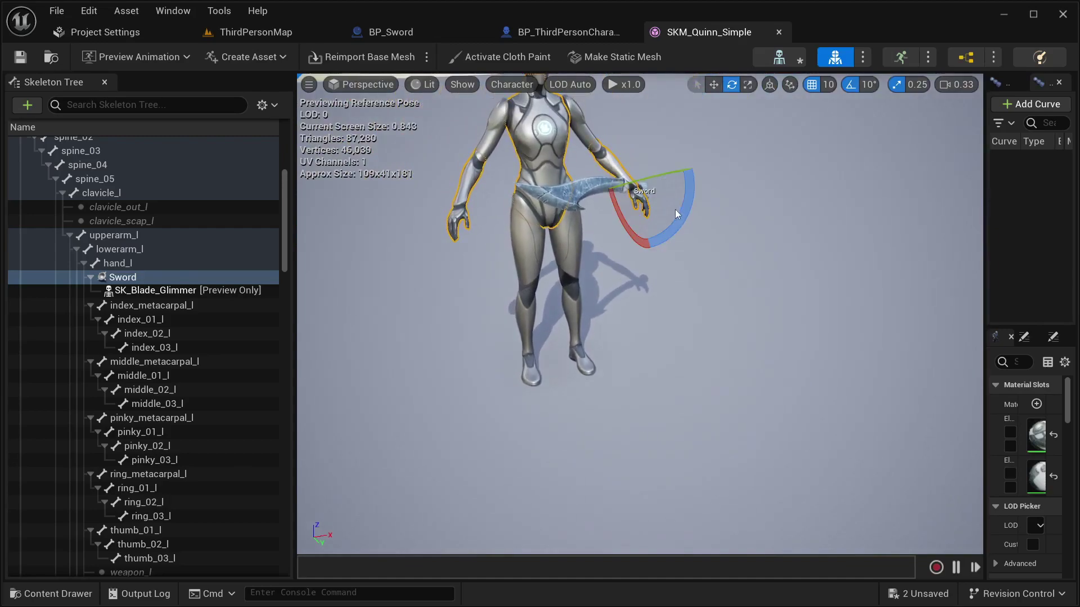
pyautogui.moveTo(624, 228); pyautogui.dragTo(629, 253)
# Step: Move the Sword socket toward the palm and turn it by -30° so the blade points away from the legs
pyautogui.click(713, 85)
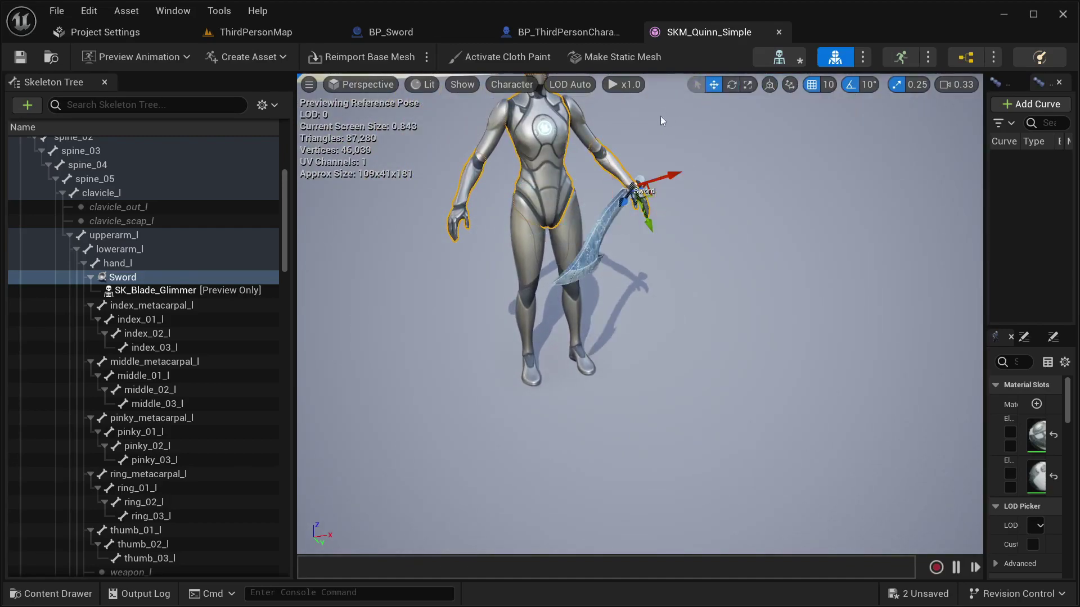
pyautogui.moveTo(656, 186); pyautogui.dragTo(661, 230)
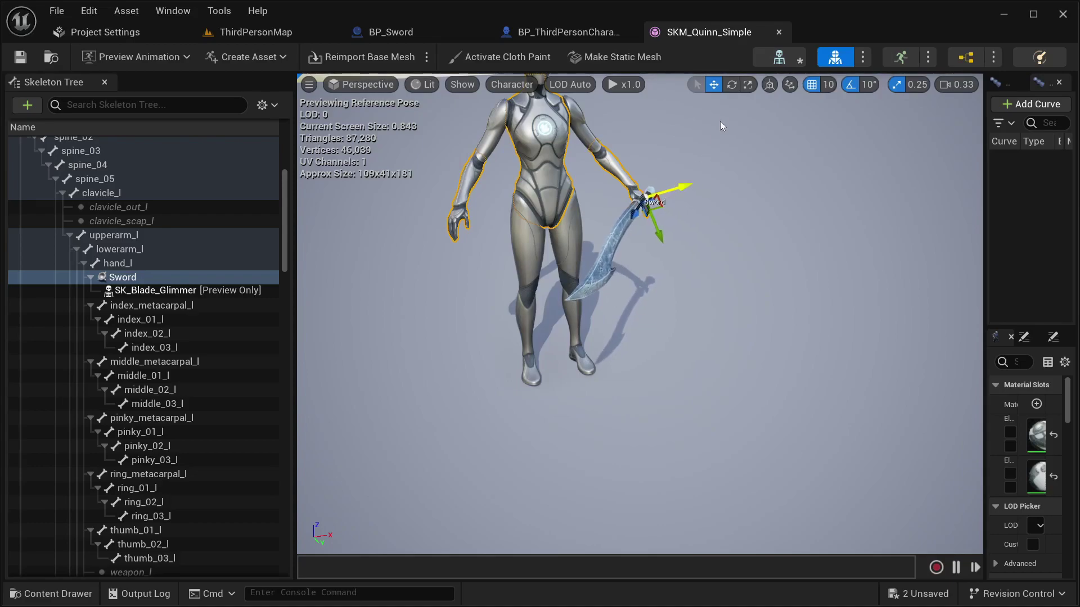
pyautogui.click(731, 84)
pyautogui.moveTo(664, 207); pyautogui.dragTo(701, 176)
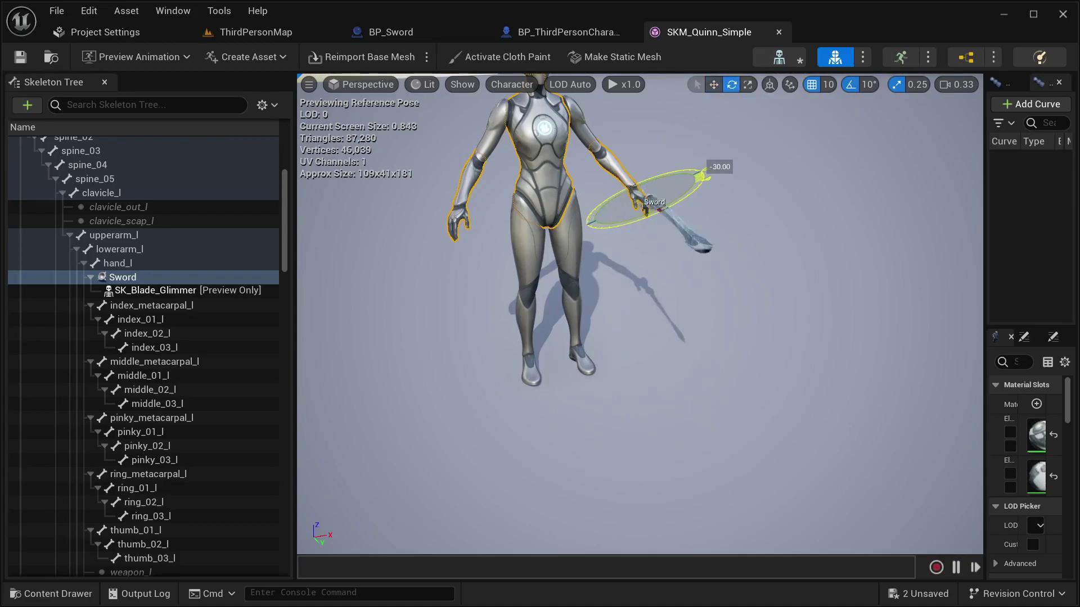
# Step: Reposition the Sword socket from behind and in front of the hand to bring the sword's handle into the palm
pyautogui.moveTo(674, 201); pyautogui.dragTo(307, 233, button='right')
pyautogui.press('d')
pyautogui.click(714, 85)
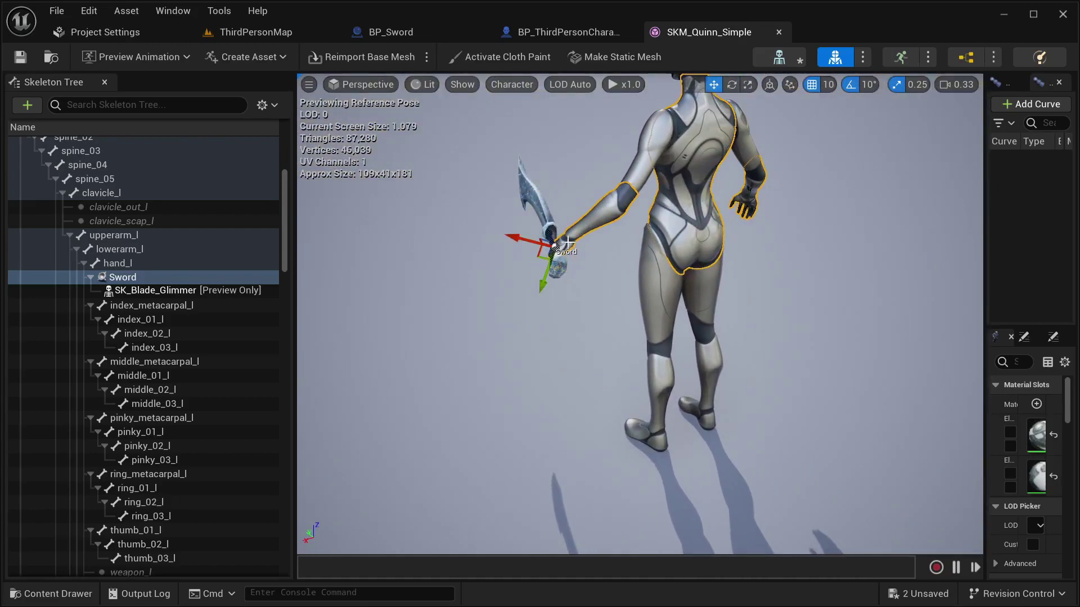
pyautogui.moveTo(528, 243); pyautogui.dragTo(534, 249)
pyautogui.moveTo(554, 279); pyautogui.dragTo(804, 281, button='right')
pyautogui.press('a')
pyautogui.moveTo(607, 270); pyautogui.dragTo(709, 257, button='right')
pyautogui.moveTo(836, 240)
pyautogui.mouseDown()
pyautogui.moveTo(848, 238)
pyautogui.moveTo(840, 241)
pyautogui.mouseUp()
pyautogui.press('a')
pyautogui.moveTo(840, 242); pyautogui.dragTo(939, 250, button='right')
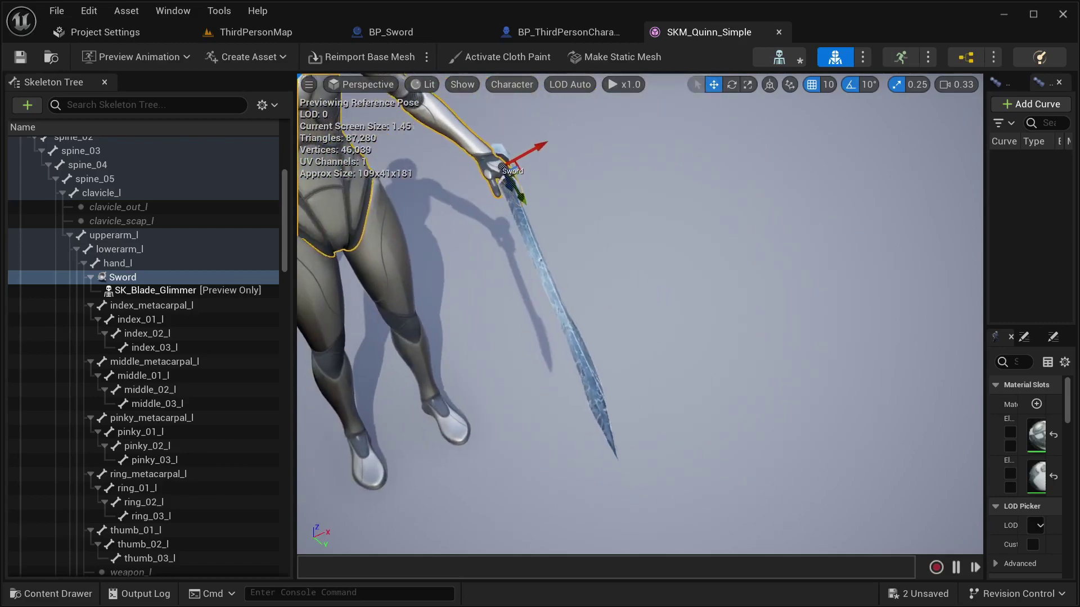
# Step: Shift the Sword socket inward and down so the handle sits between the fingers, and clear the selection to inspect the grip
pyautogui.press('a')
pyautogui.moveTo(722, 146); pyautogui.dragTo(703, 155)
pyautogui.moveTo(703, 156); pyautogui.dragTo(588, 132, button='right')
pyautogui.press('d')
pyautogui.press('w')
pyautogui.moveTo(757, 169); pyautogui.dragTo(734, 167, button='right')
pyautogui.moveTo(735, 318); pyautogui.dragTo(738, 333)
pyautogui.click(739, 333)
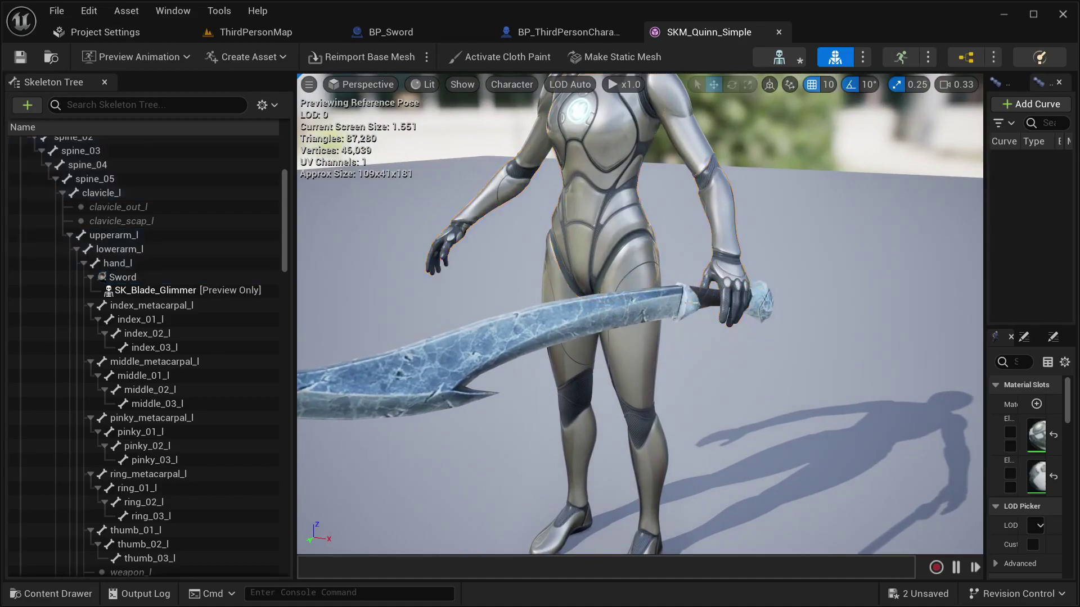
# Step: Reselect the Sword socket, nudge it to fine-tune the grip on the handle, and save the asset
pyautogui.click(137, 277)
pyautogui.moveTo(752, 290); pyautogui.dragTo(761, 288)
pyautogui.moveTo(740, 325); pyautogui.dragTo(739, 318)
pyautogui.moveTo(754, 332); pyautogui.dragTo(860, 346, button='right')
pyautogui.moveTo(478, 194); pyautogui.dragTo(416, 192, button='right')
pyautogui.click(19, 59)
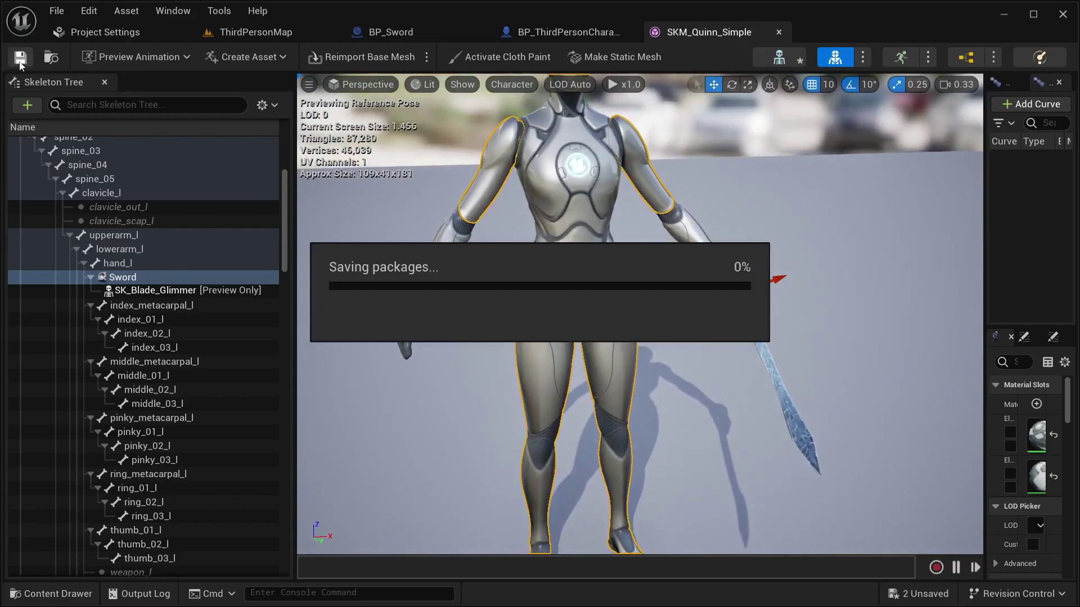
# Step: Remove all attached preview assets from the Sword socket and save the skeletal mesh
pyautogui.rightClick(145, 292)
pyautogui.click(134, 292)
pyautogui.rightClick(130, 290)
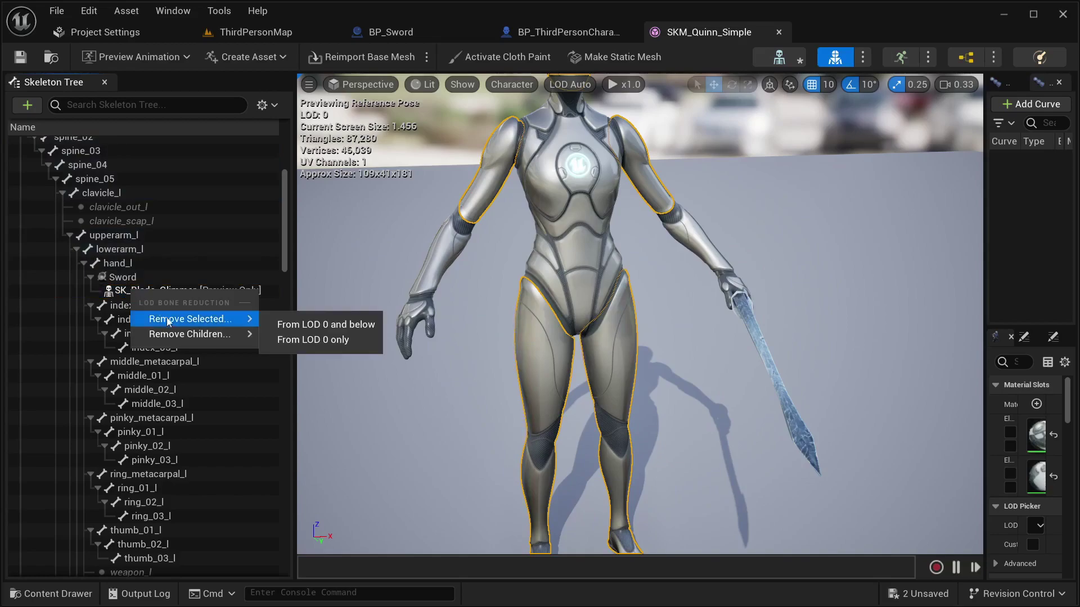
pyautogui.rightClick(124, 284)
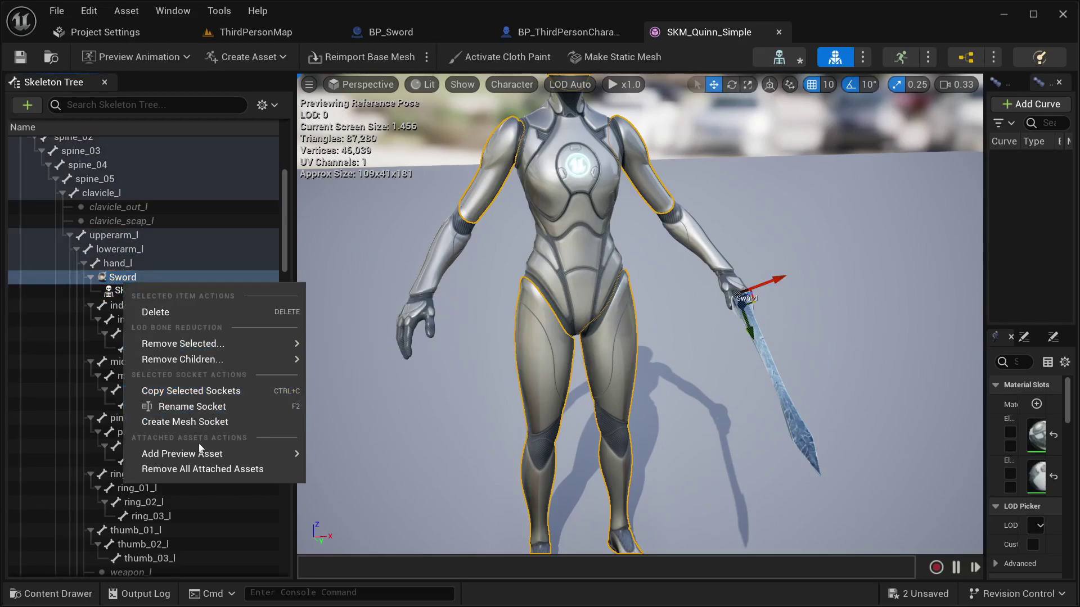
pyautogui.click(204, 468)
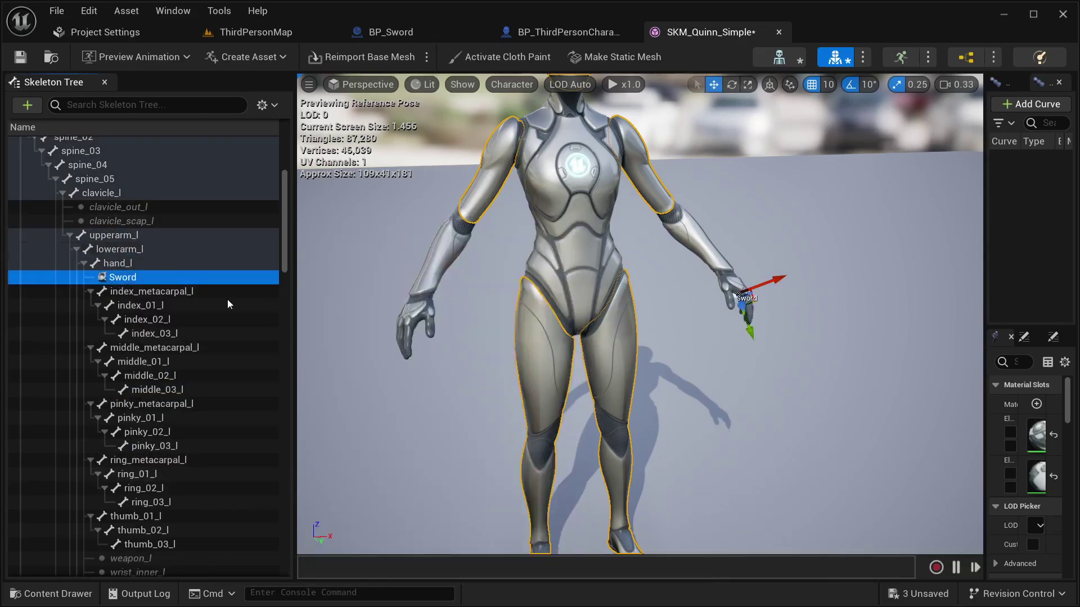
pyautogui.click(20, 57)
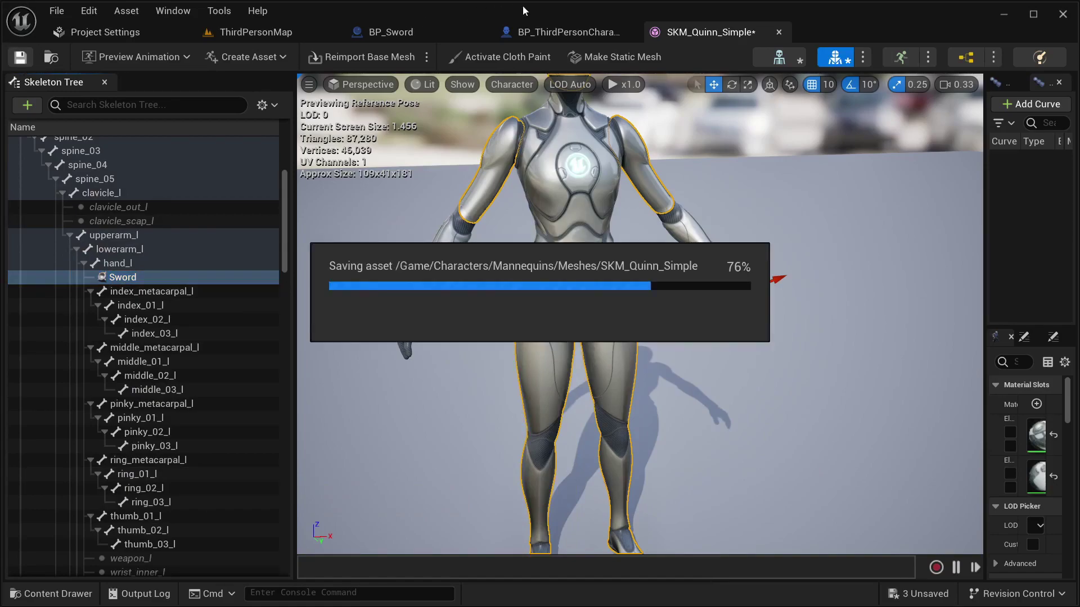
# Step: Compile and save the BP_ThirdPersonCharacter blueprint containing the Attach Actor To Component node with socket name Sword
pyautogui.click(524, 32)
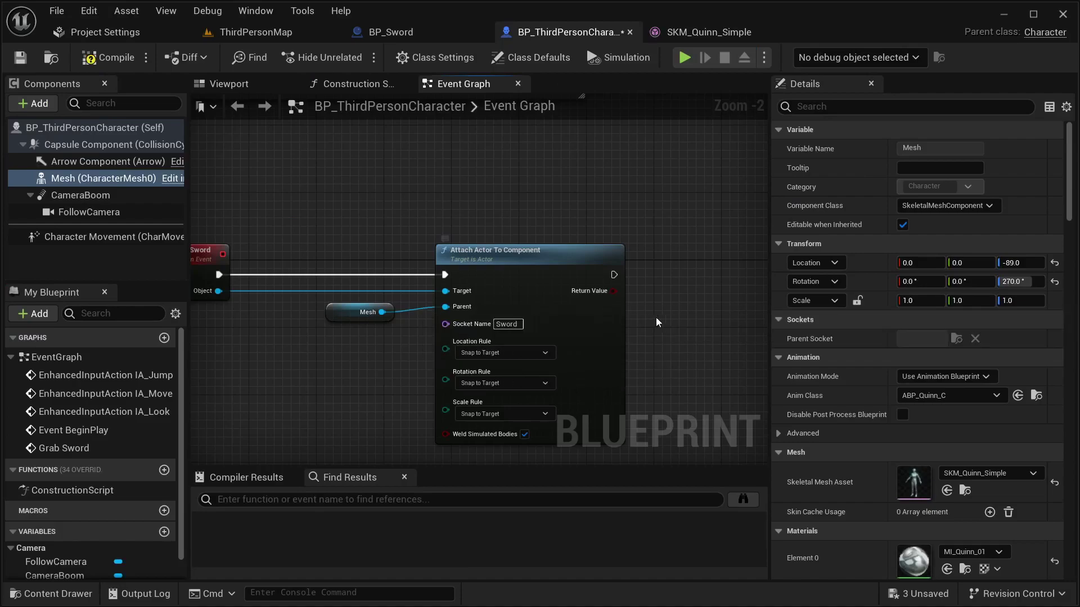
pyautogui.click(679, 35)
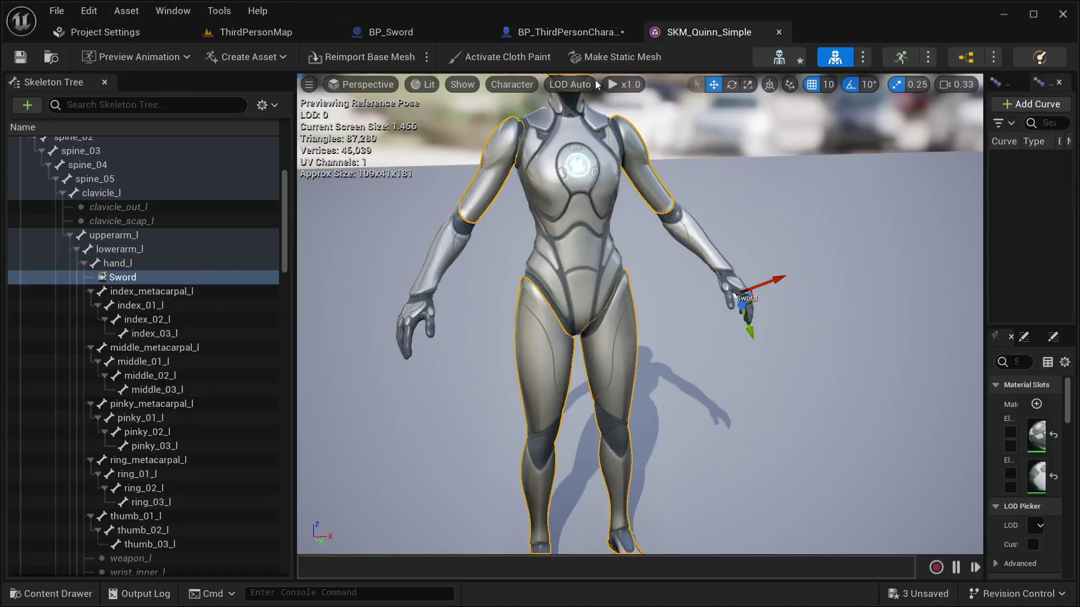
pyautogui.click(569, 34)
pyautogui.click(107, 57)
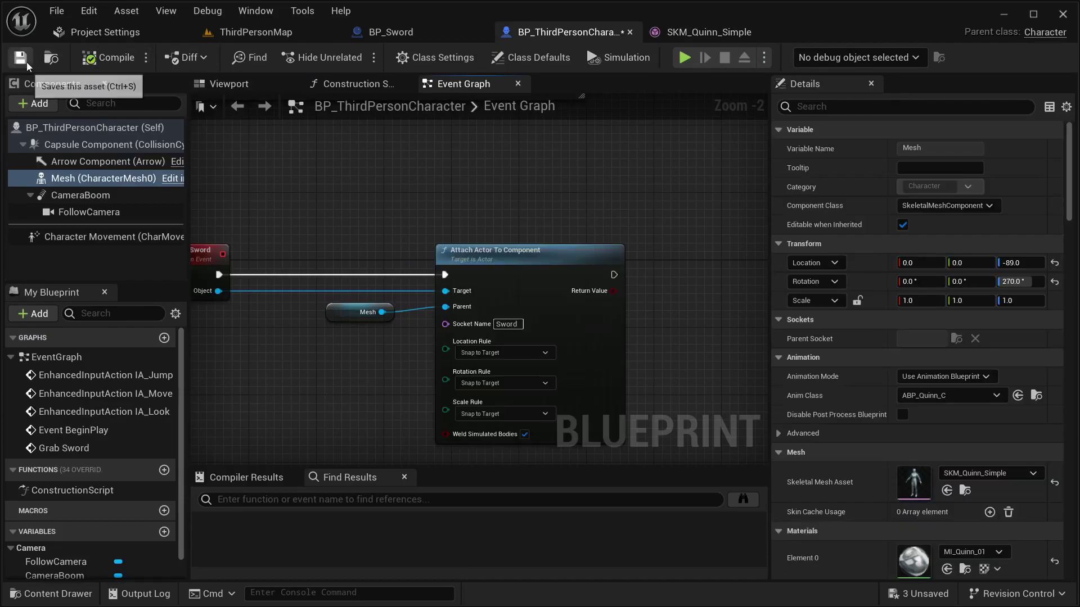
pyautogui.moveTo(480, 183); pyautogui.dragTo(331, 167, button='right')
# Step: Play ThirdPersonMap and run the character through the sword to test how it attaches to the hand, ending the play session
pyautogui.click(230, 34)
pyautogui.moveTo(812, 403); pyautogui.dragTo(808, 401, button='right')
pyautogui.click(350, 57)
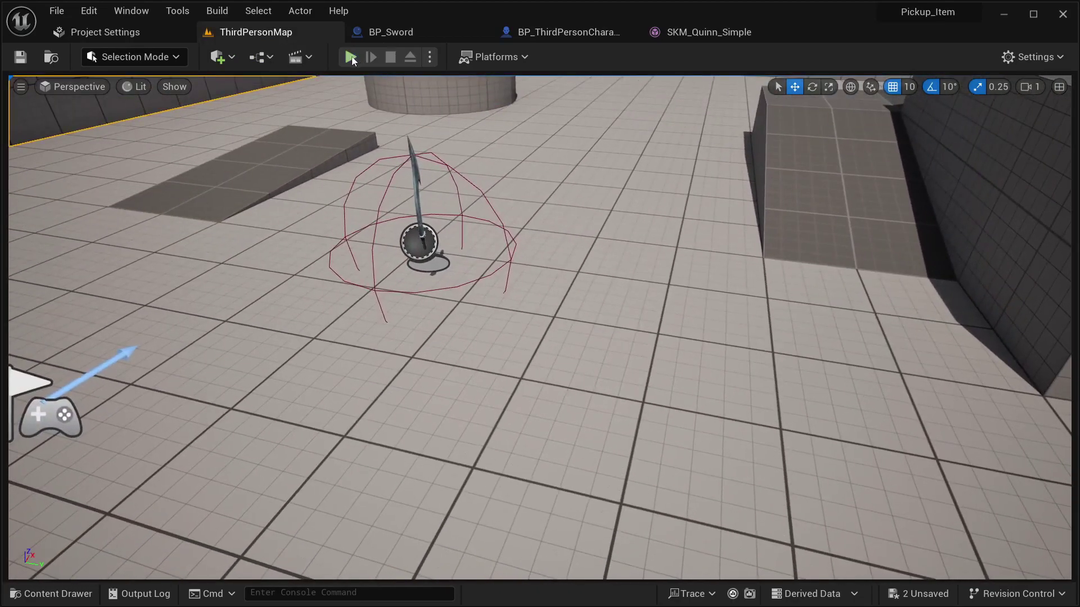
pyautogui.click(481, 179)
pyautogui.press('w')
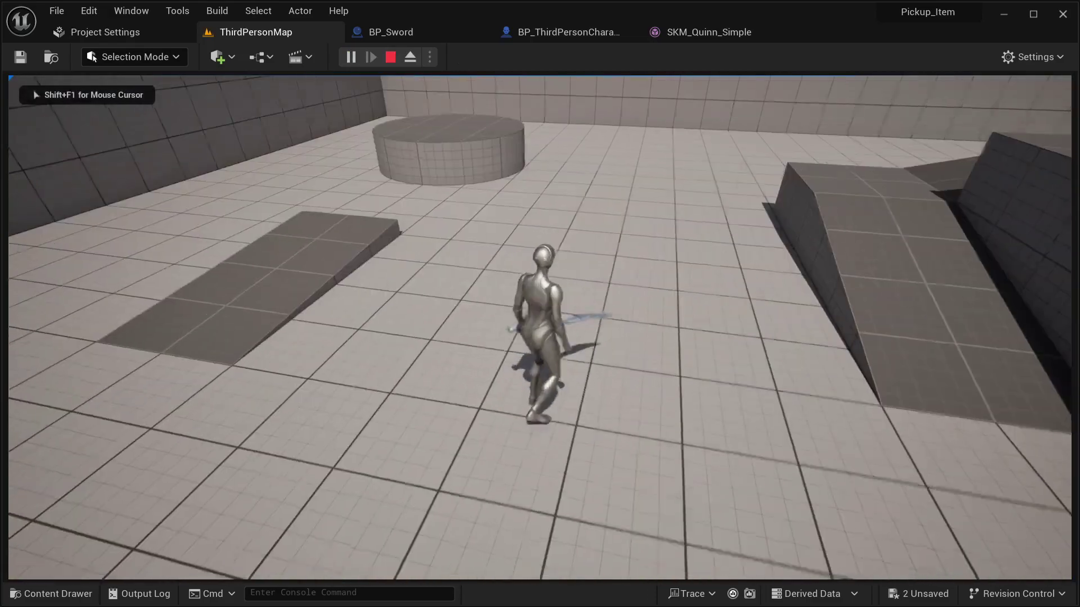
pyautogui.press('w')
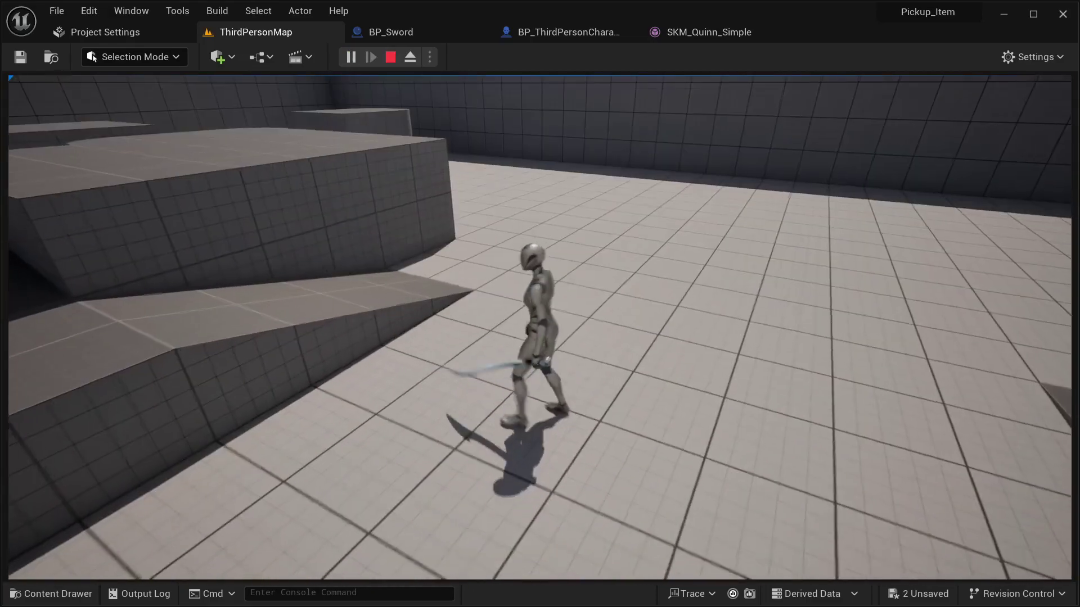
pyautogui.press('w')
pyautogui.press('w')
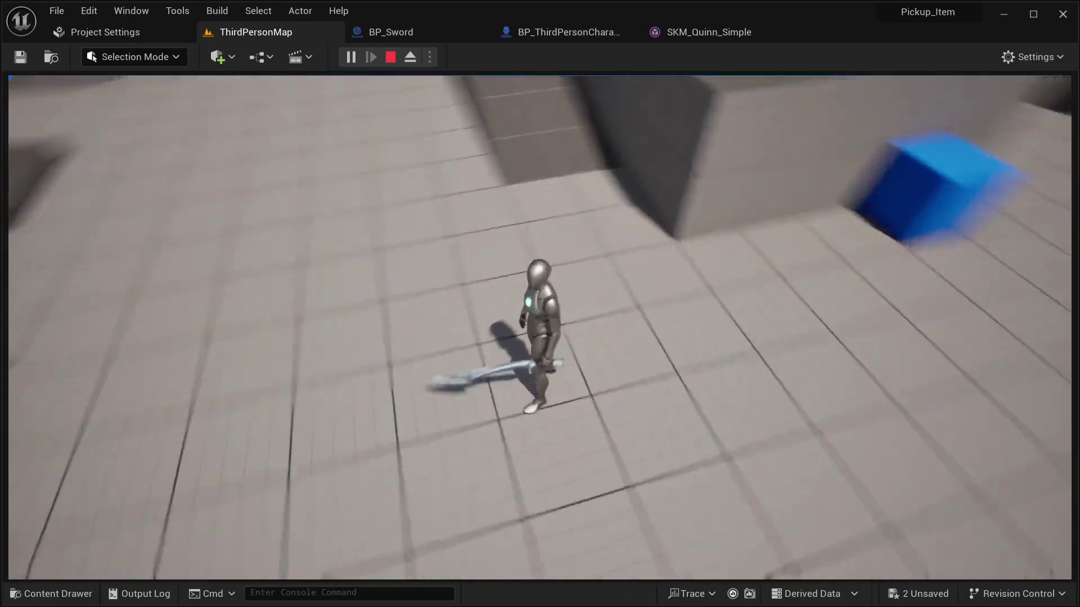
pyautogui.press('w')
pyautogui.press('w')
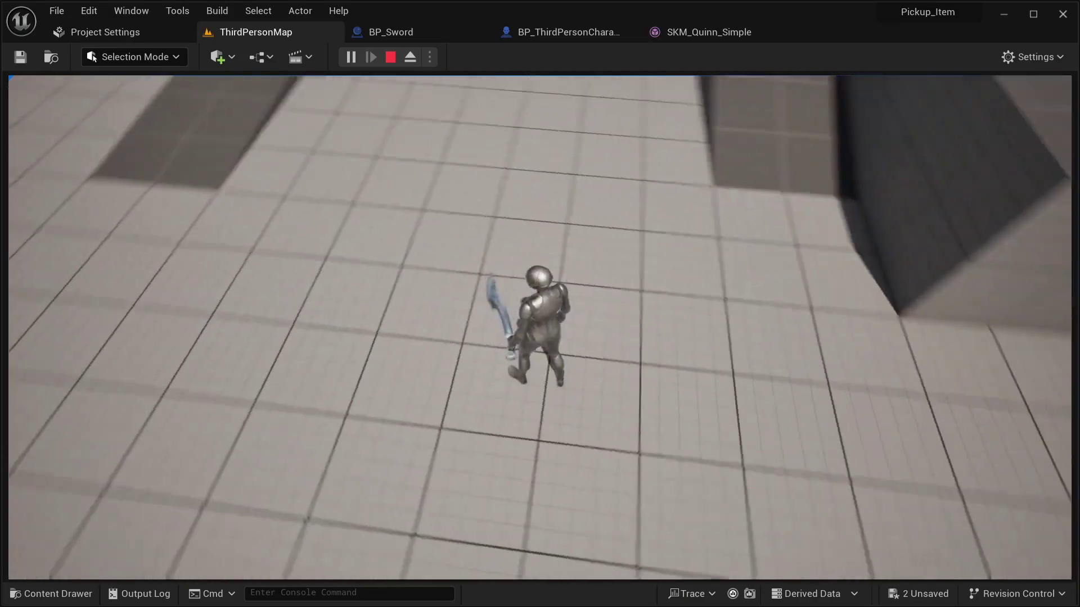
pyautogui.press('Escape')
# Step: Reattach SK_Blade_Glimmer as a preview asset on the Sword socket in SKM_Quinn_Simple and view its fit in the hand
pyautogui.click(549, 34)
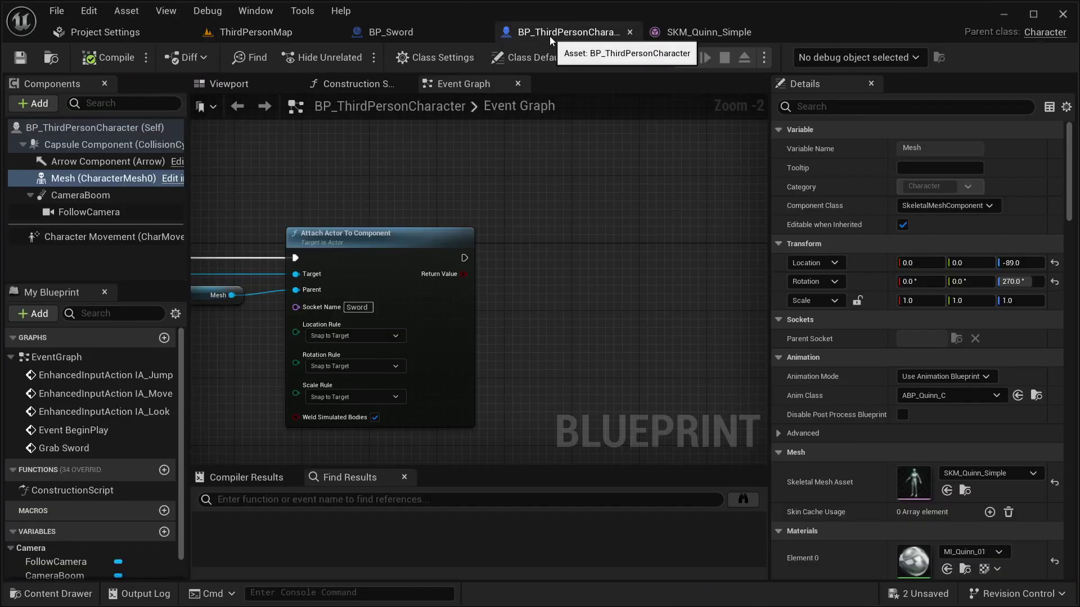
pyautogui.click(703, 32)
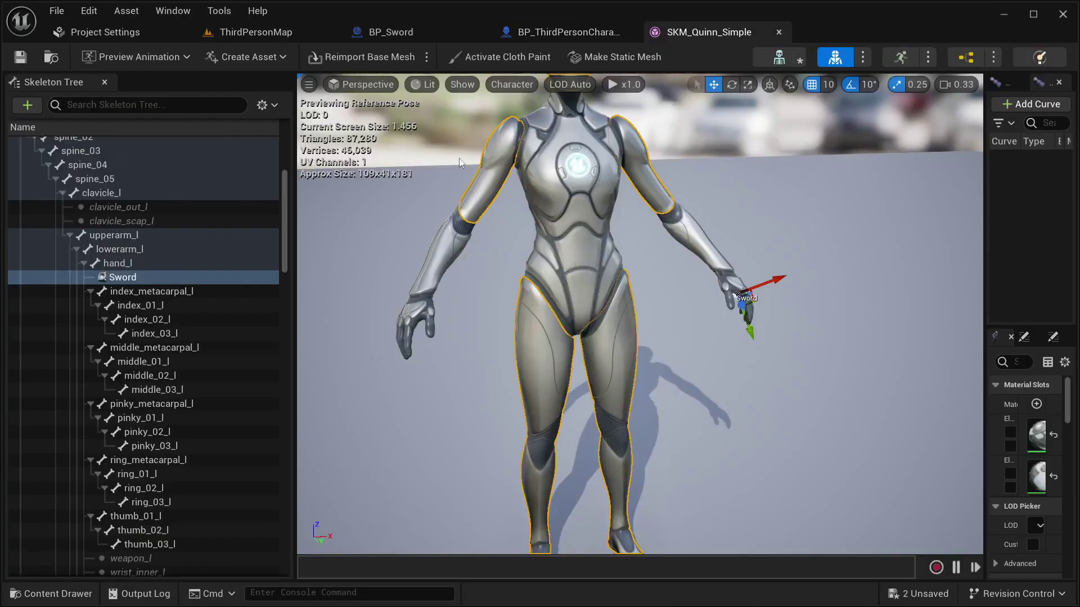
pyautogui.rightClick(125, 282)
pyautogui.moveTo(200, 453)
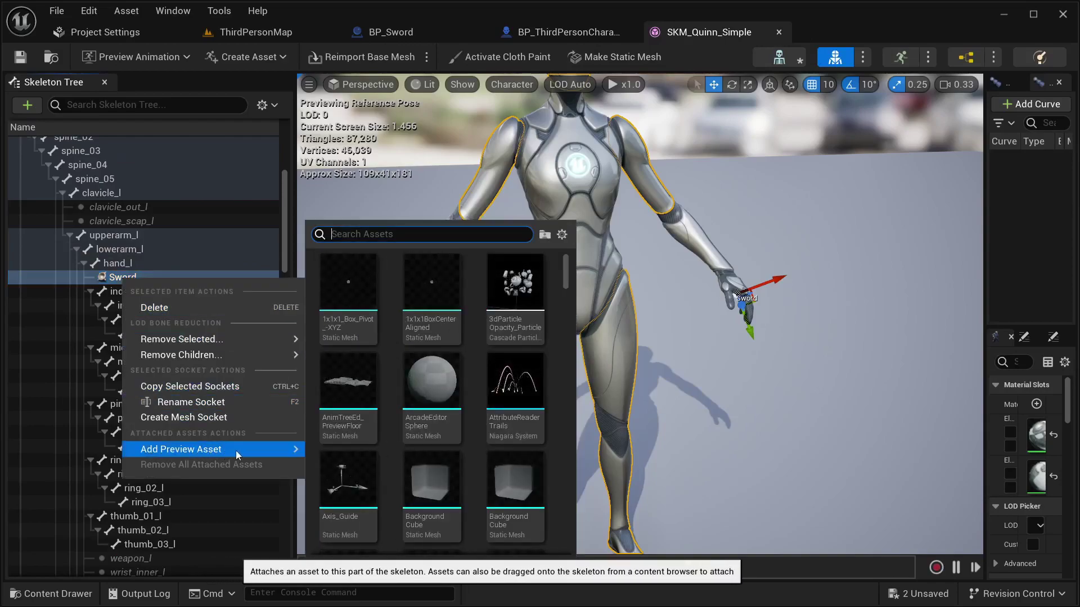
pyautogui.write('sk_s')
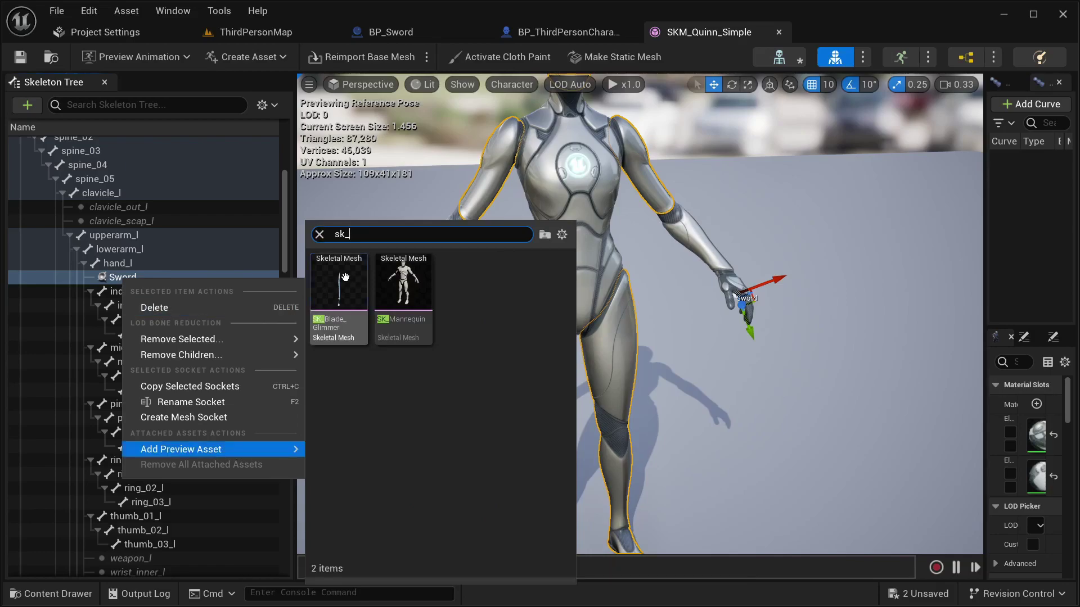
pyautogui.click(349, 319)
pyautogui.click(183, 296)
pyautogui.moveTo(484, 281)
pyautogui.mouseDown(button='right')
pyautogui.moveTo(552, 231)
pyautogui.moveTo(491, 287)
pyautogui.mouseUp(button='right')
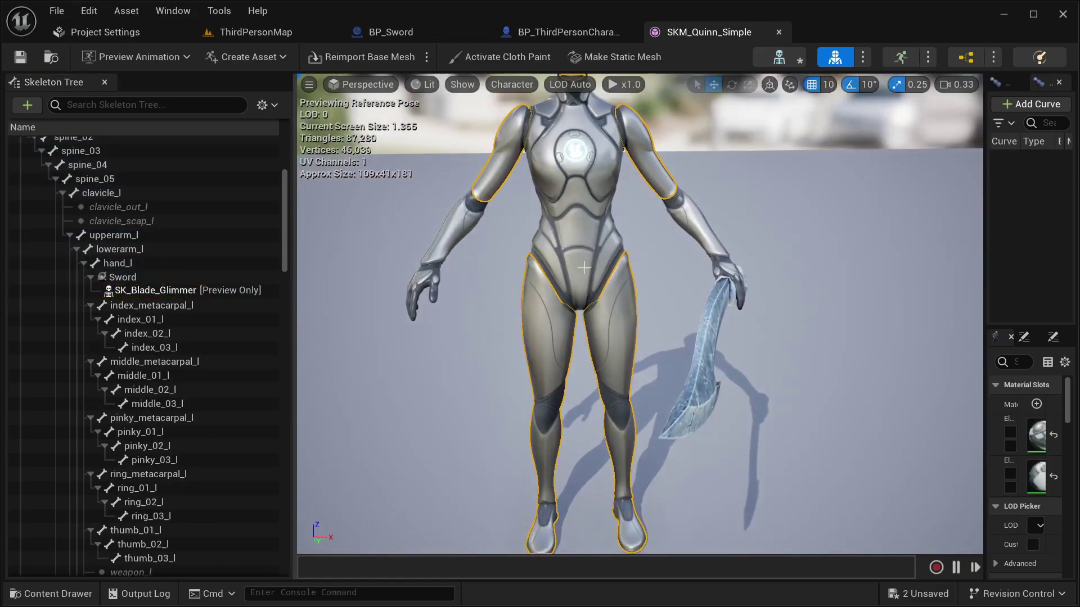
# Step: Play ThirdPersonMap and run the character into the sword to check how it sits in the hand, ending the session
pyautogui.click(247, 32)
pyautogui.click(349, 57)
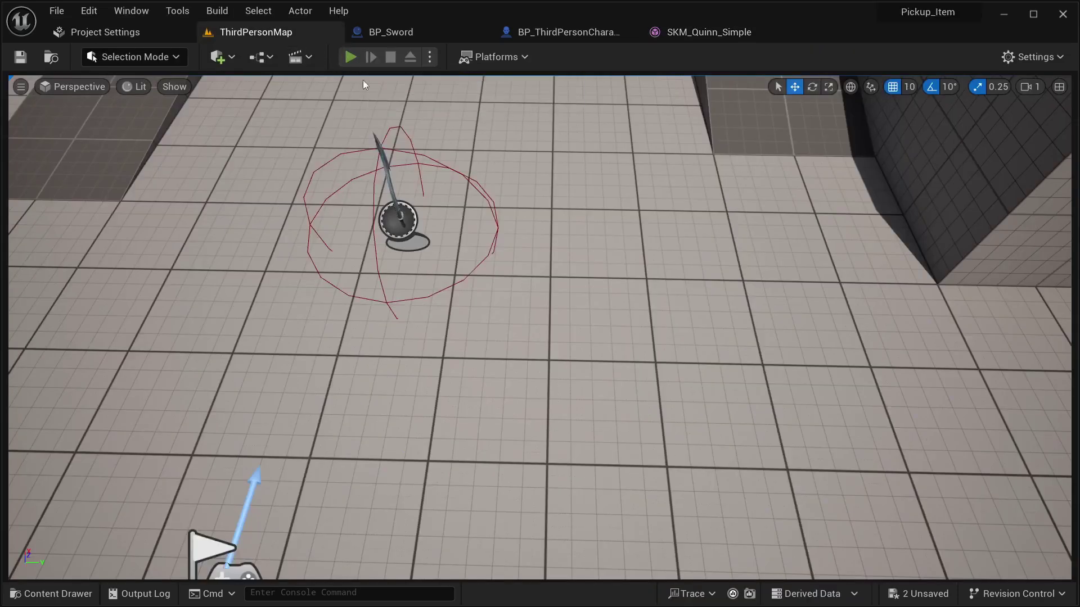
pyautogui.press('w')
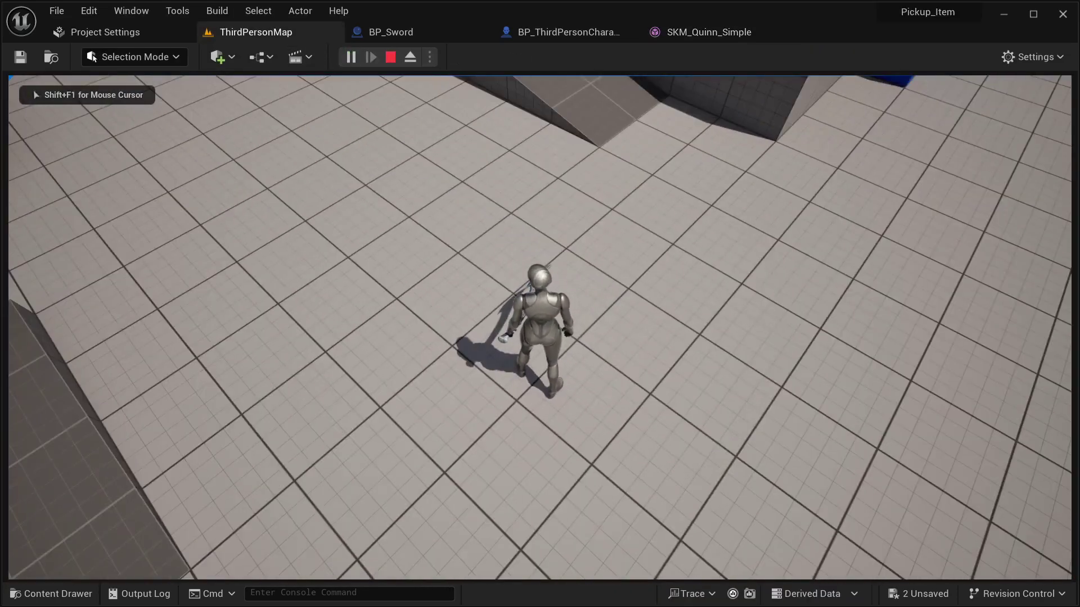
pyautogui.press('Escape')
# Step: Rotate the Sword socket slightly in the SKM_Quinn_Simple skeleton to refine the blade's angle, and save the skeletal mesh
pyautogui.click(709, 32)
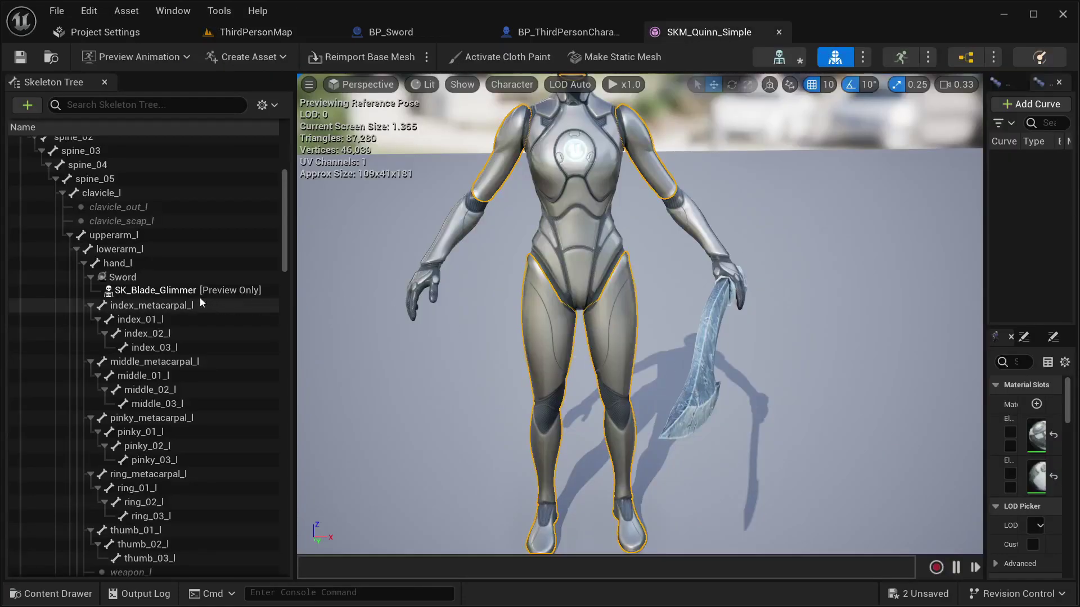
pyautogui.click(153, 277)
pyautogui.click(731, 85)
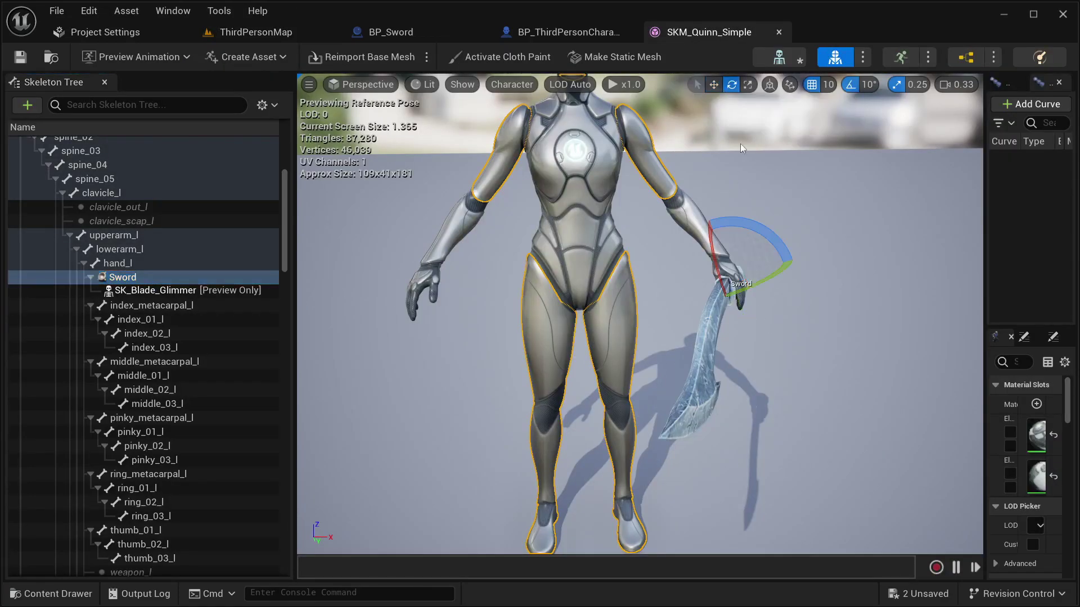
pyautogui.moveTo(754, 233)
pyautogui.mouseDown()
pyautogui.moveTo(760, 243)
pyautogui.moveTo(753, 224)
pyautogui.mouseUp()
pyautogui.click(20, 57)
# Step: Test the adjusted socket rotation by picking up the sword in ThirdPersonMap, end the session and return to SKM_Quinn_Simple
pyautogui.click(255, 32)
pyautogui.click(352, 57)
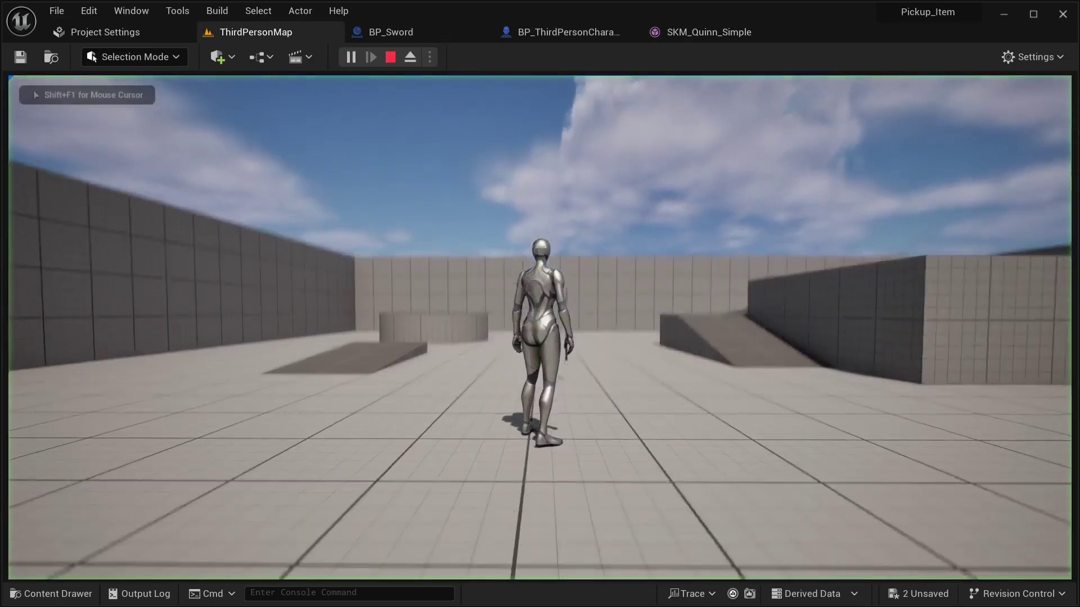
pyautogui.press('w')
pyautogui.press('w')
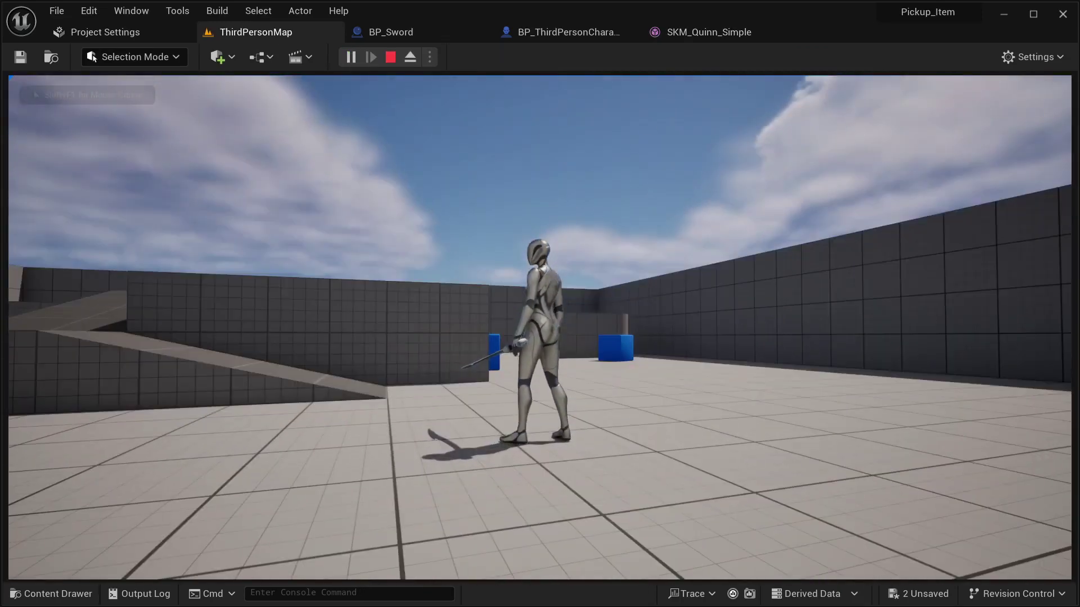
pyautogui.press('Escape')
pyautogui.click(562, 33)
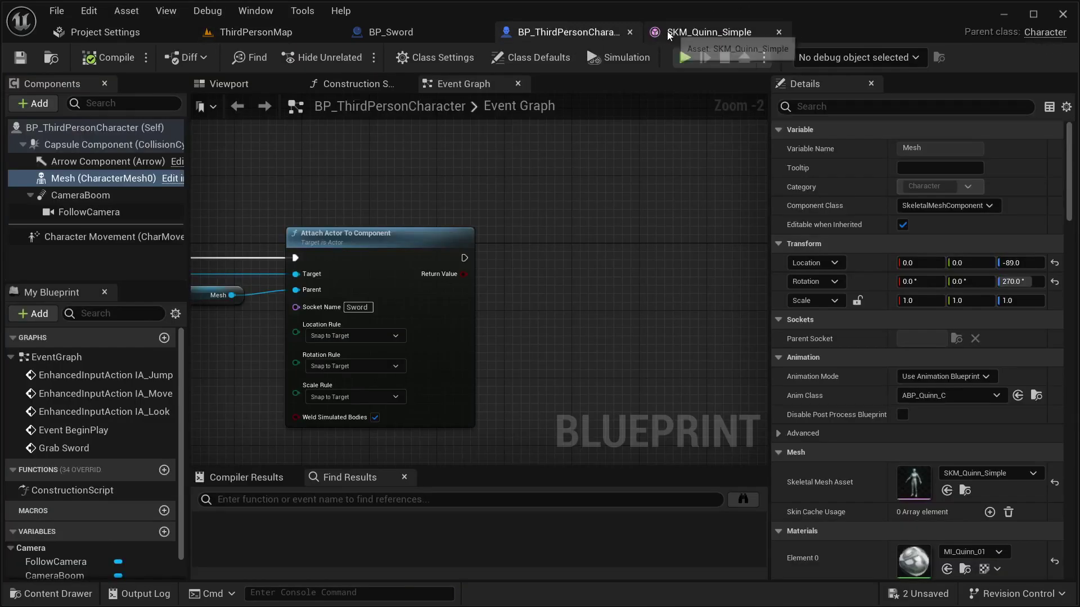
pyautogui.click(670, 32)
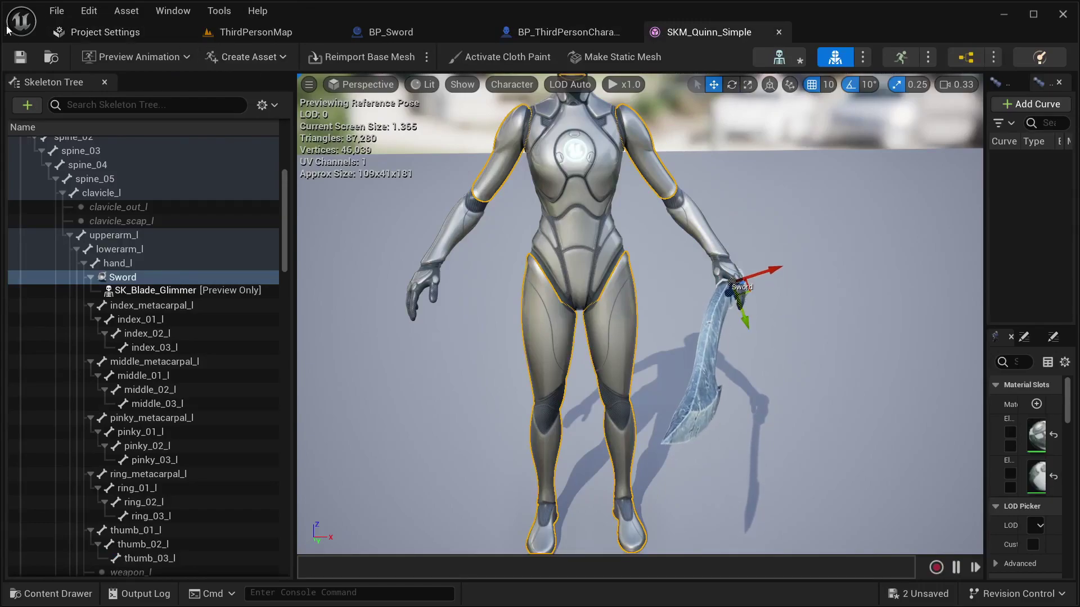
# Step: Play ThirdPersonMap again, pick up the sword, run and jump around the ramps and blocks with it, and end the session
pyautogui.click(259, 37)
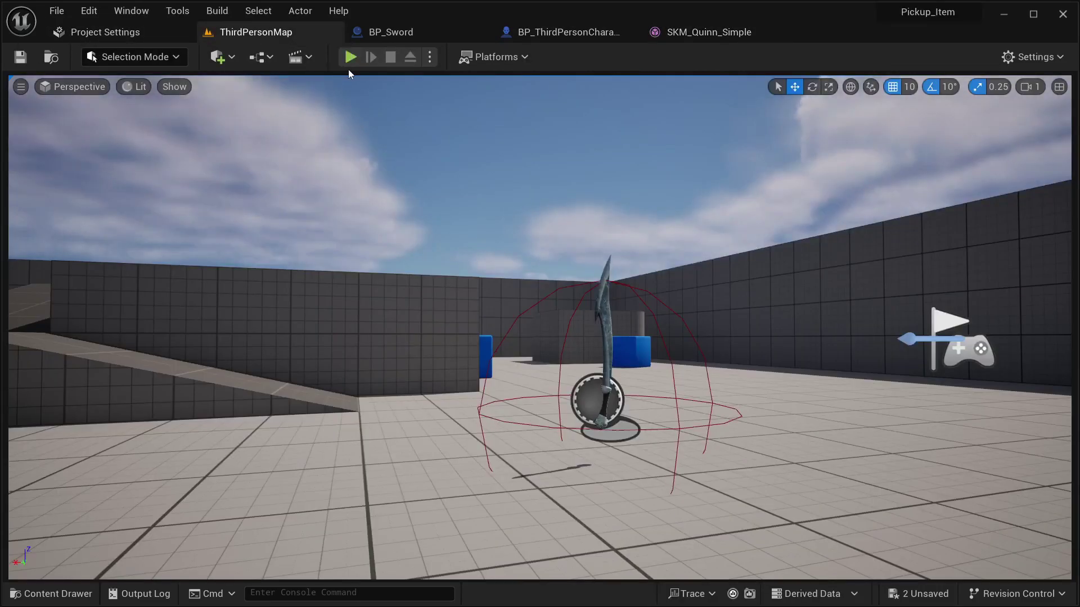
pyautogui.hotkey('alt', 'p')
pyautogui.press('w')
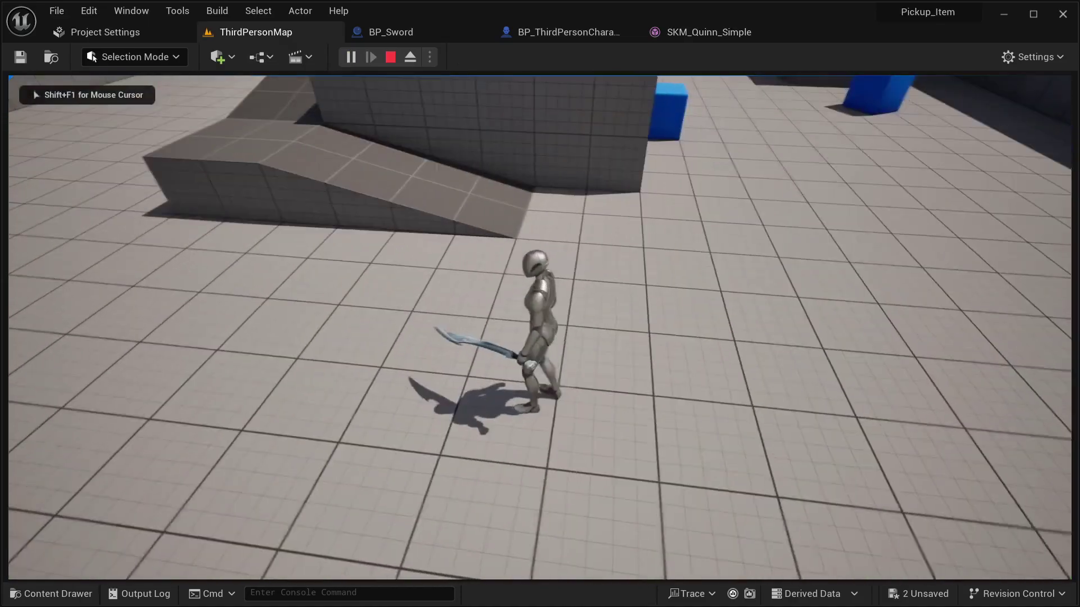
pyautogui.press('w')
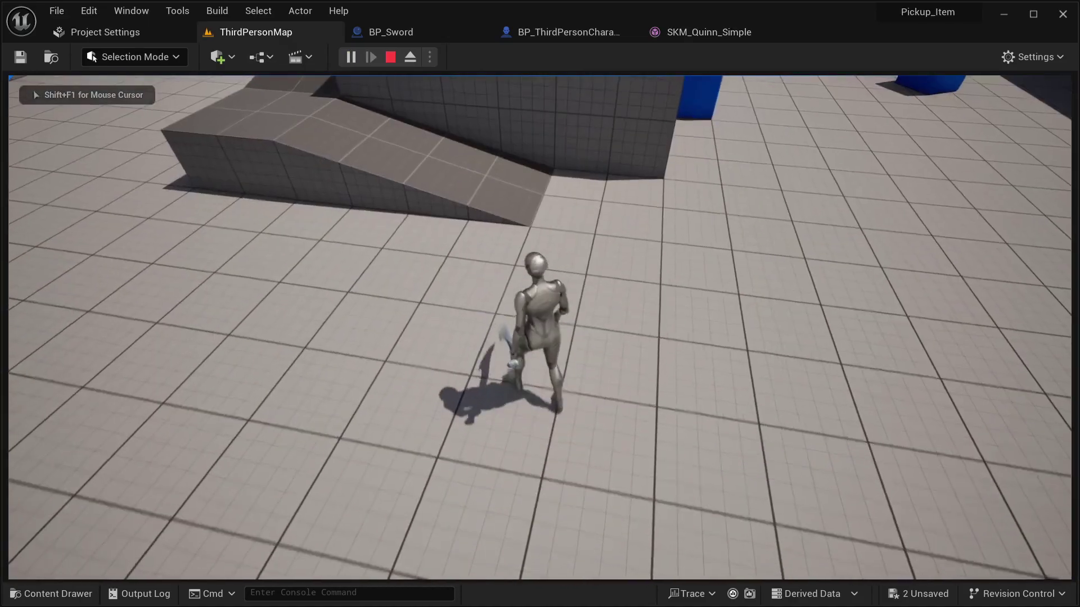
pyautogui.press('w')
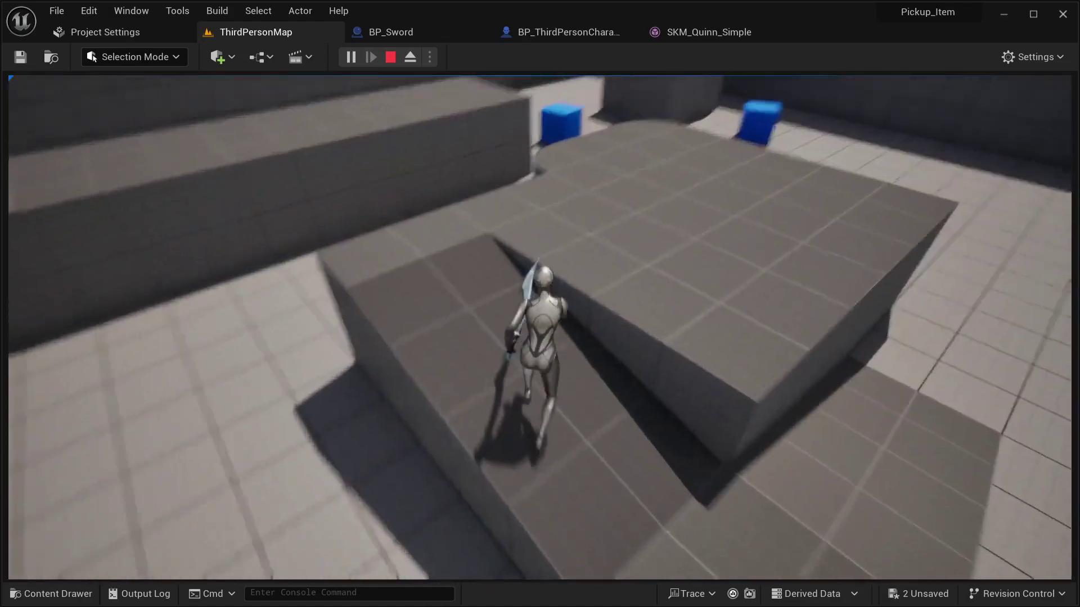
pyautogui.press('w')
pyautogui.press('space')
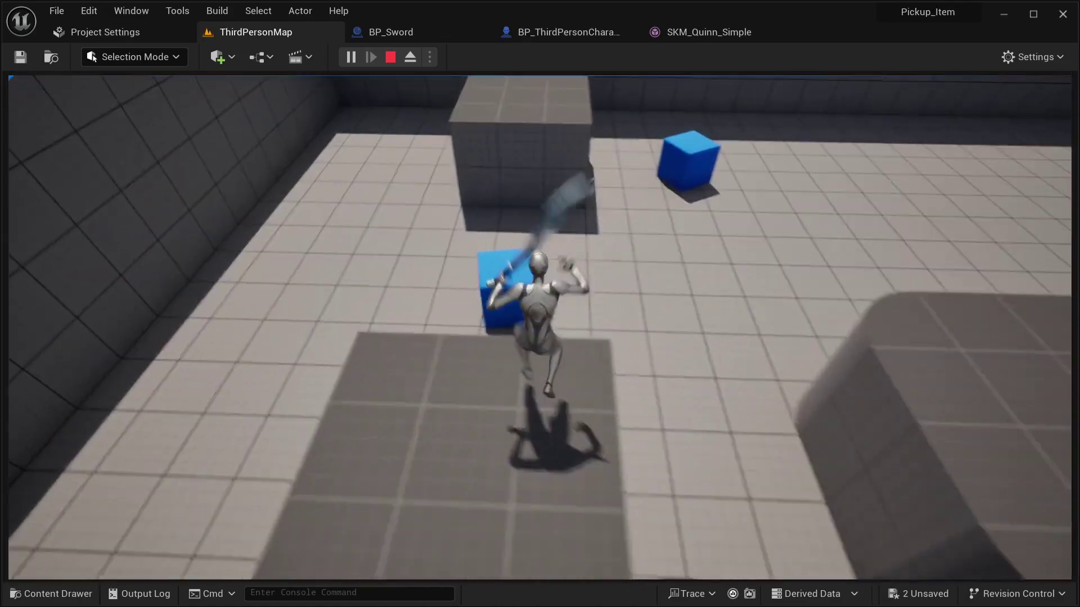
pyautogui.press('space')
pyautogui.press('w')
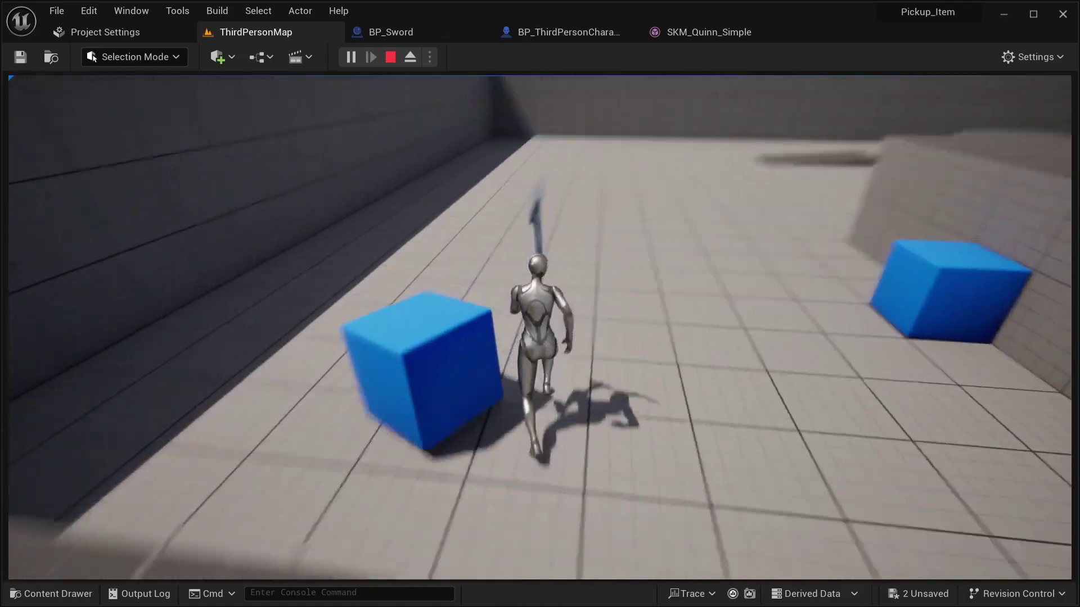
pyautogui.press('w')
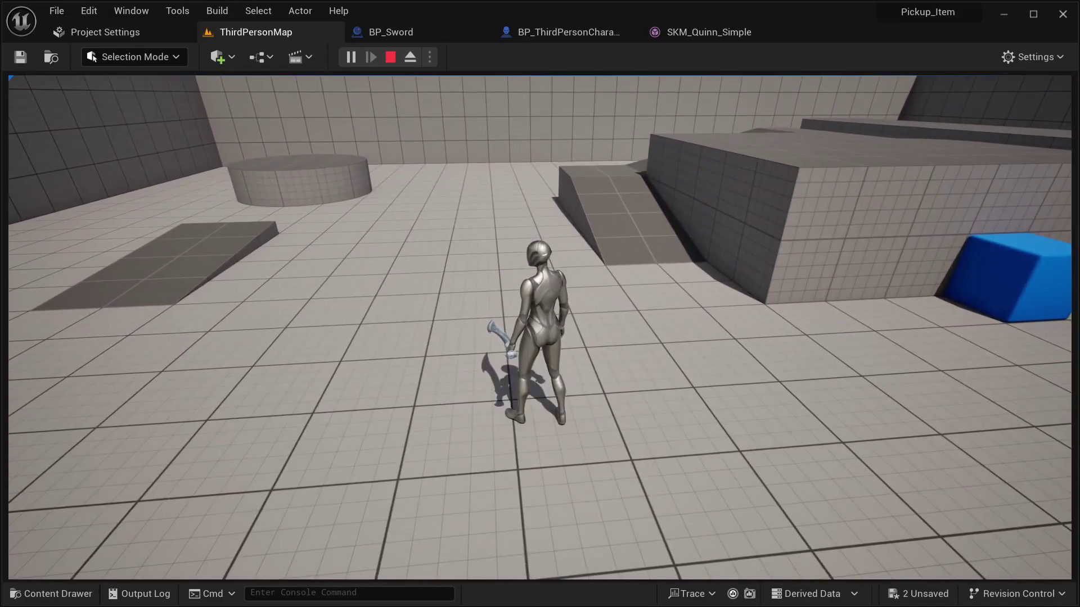
pyautogui.press('w')
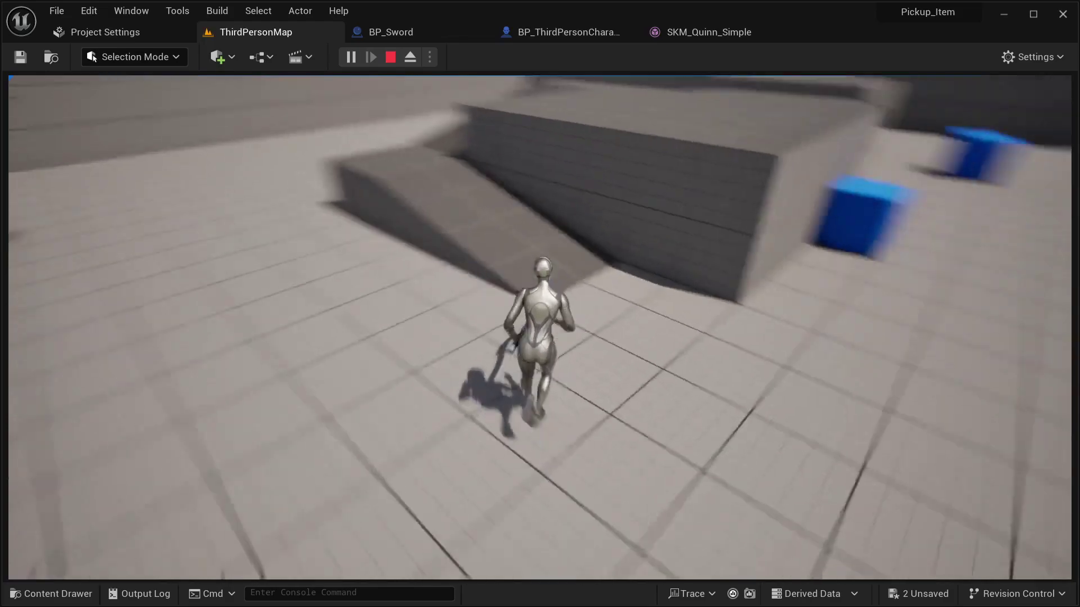
pyautogui.press('w')
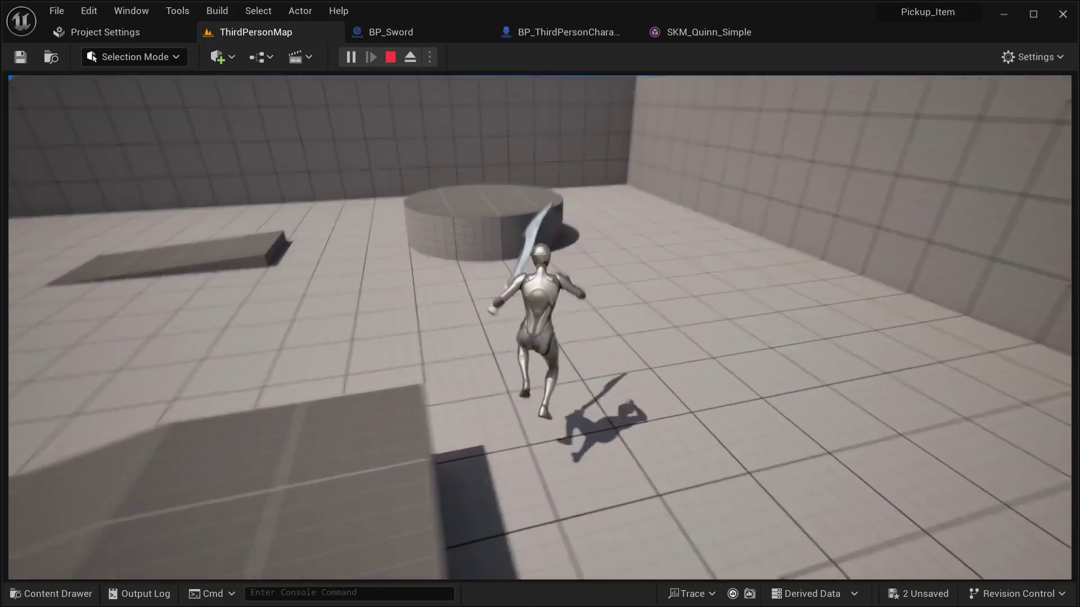
pyautogui.press('Escape')
# Step: Review the Attach Actor To Component node in BP_ThirdPersonCharacter and the cast and Grab Sword nodes in BP_Sword
pyautogui.click(539, 33)
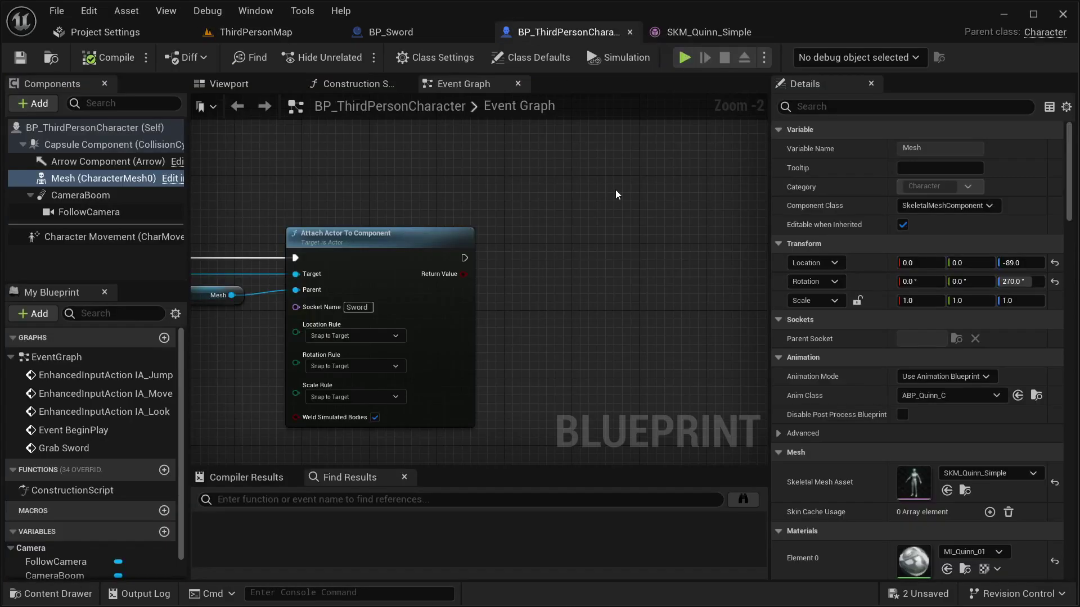
pyautogui.click(388, 33)
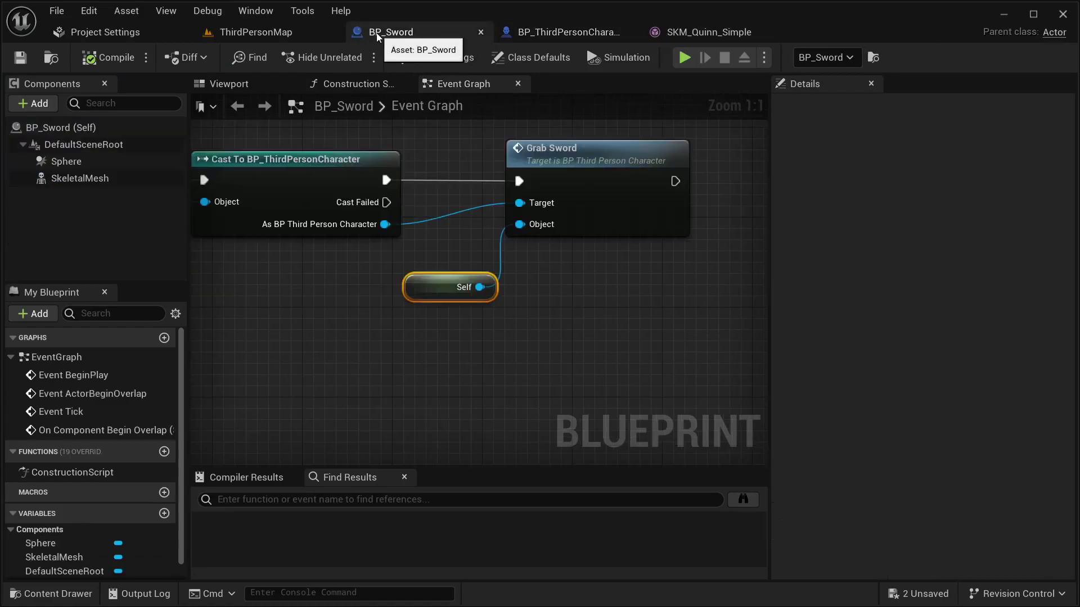
pyautogui.moveTo(512, 334); pyautogui.dragTo(583, 447, button='right')
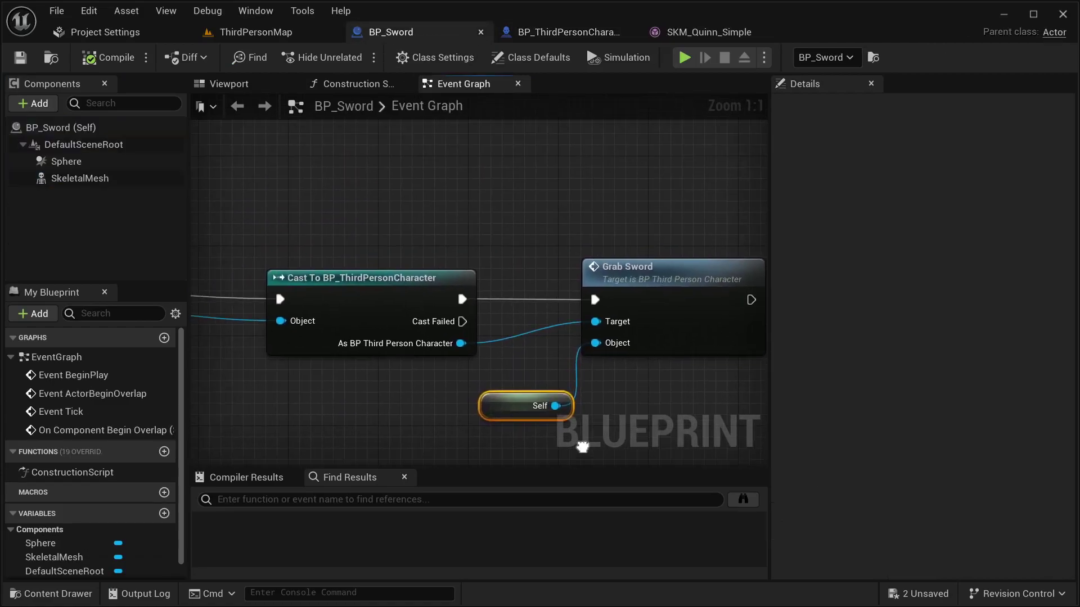
pyautogui.click(543, 32)
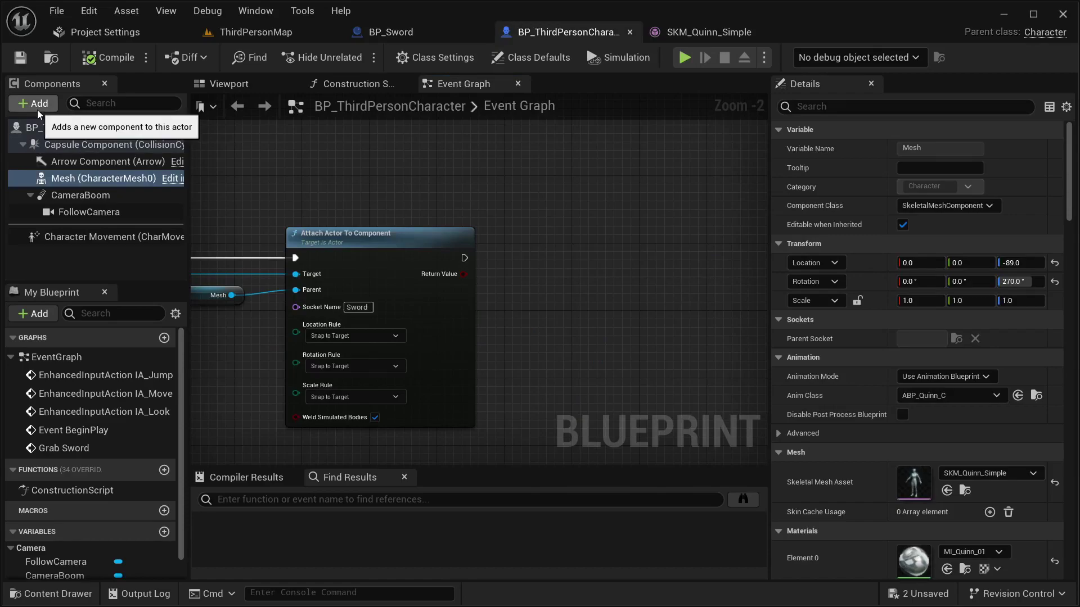
pyautogui.click(391, 32)
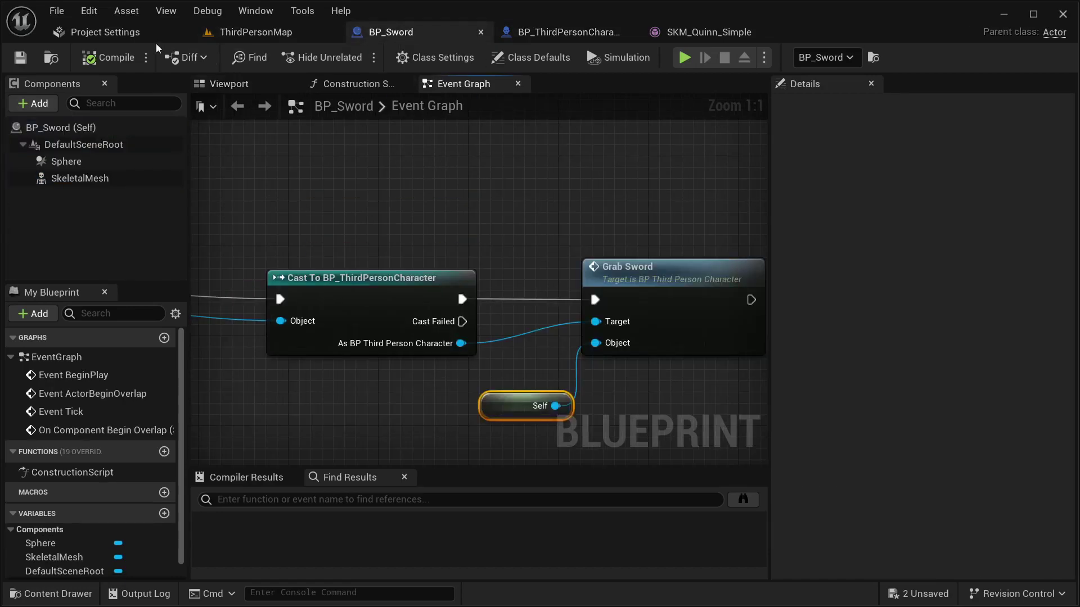
# Step: Run a final play test in ThirdPersonMap, picking up the sword and moving the character in several directions
pyautogui.click(231, 38)
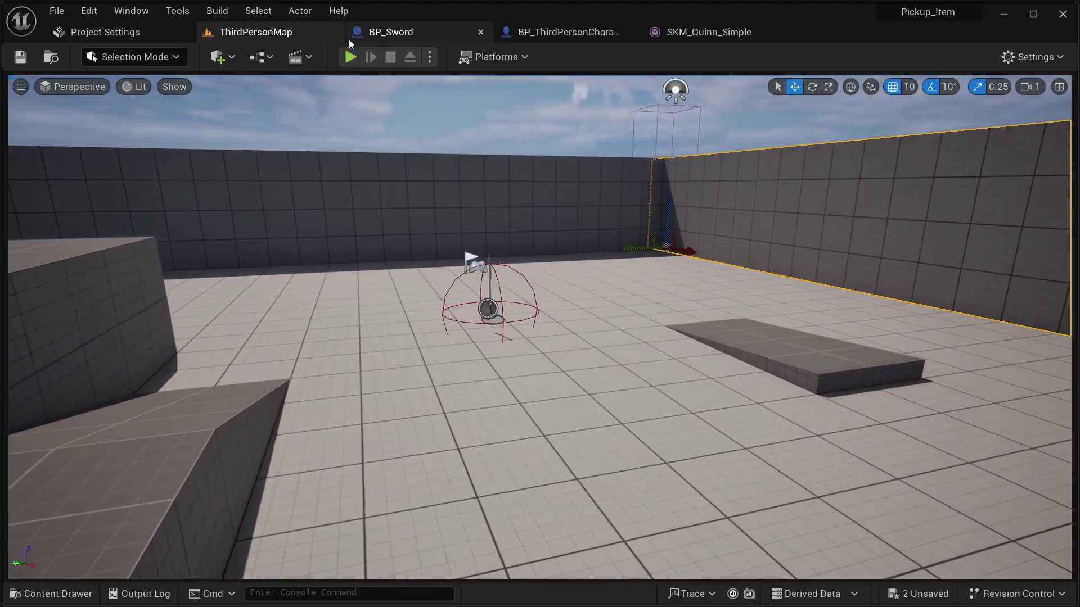
pyautogui.click(351, 56)
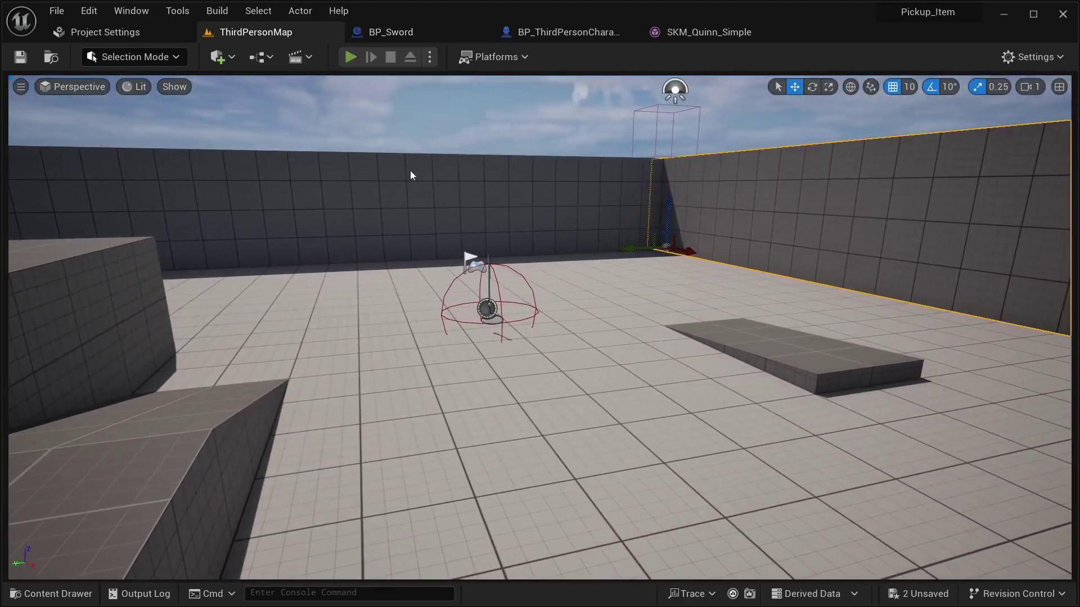
pyautogui.press('w')
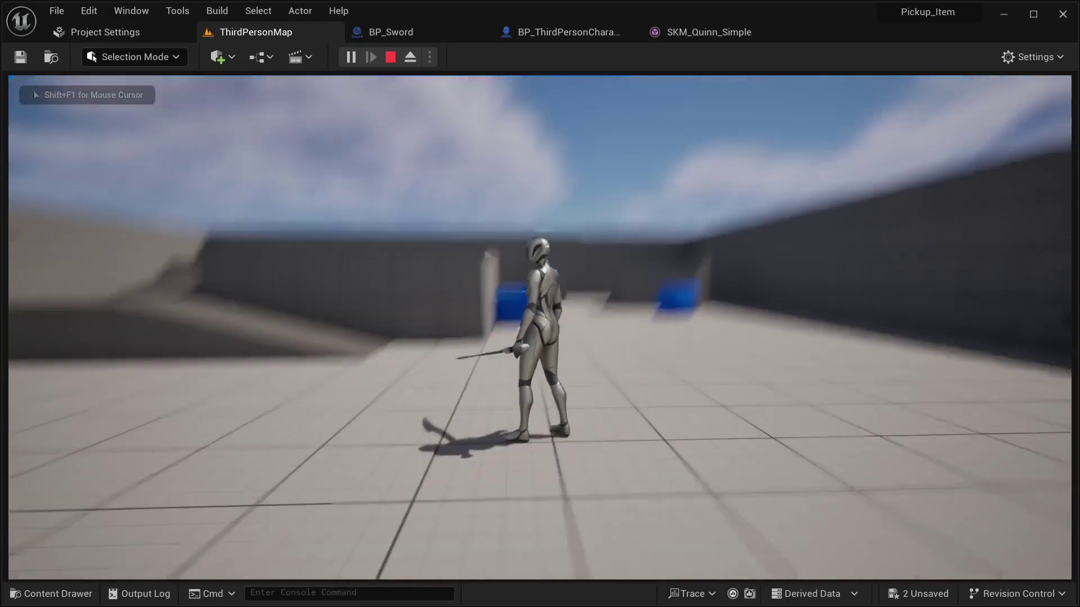
pyautogui.press('w')
pyautogui.press('a')
pyautogui.press('s')
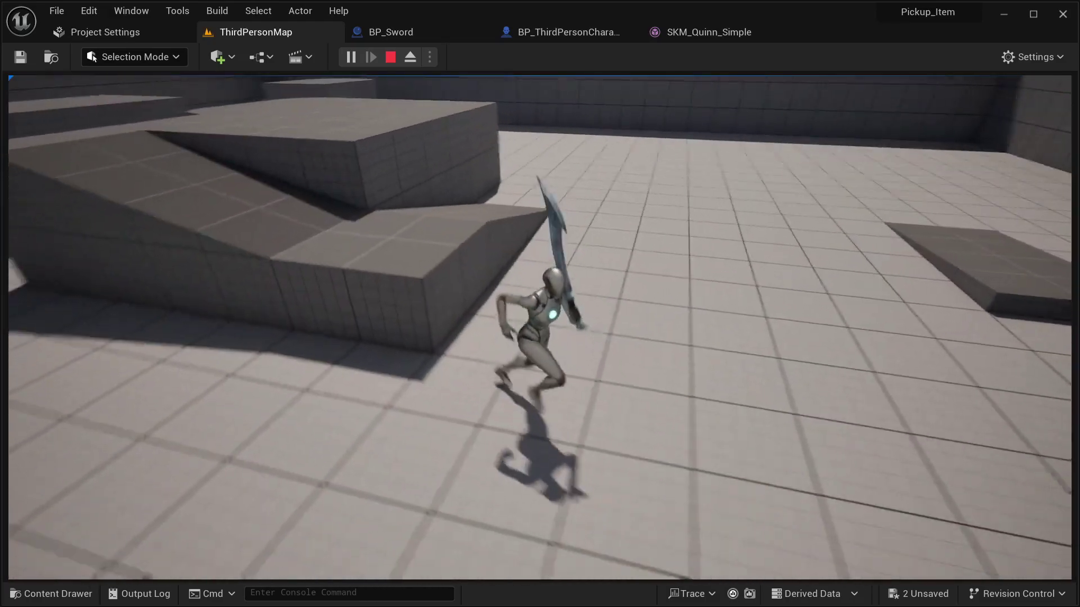
pyautogui.press('d')
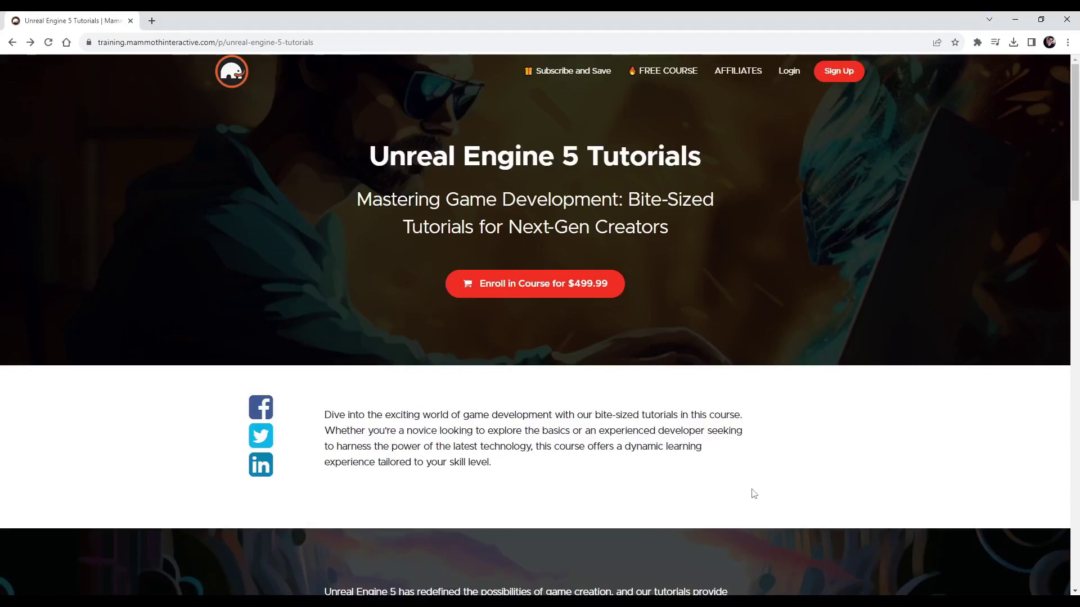
# Step: In the browser, start enrolling in the Unreal Engine 5 Tutorials course and enter the coupon code "mammoth" in the order summary
pyautogui.click(541, 284)
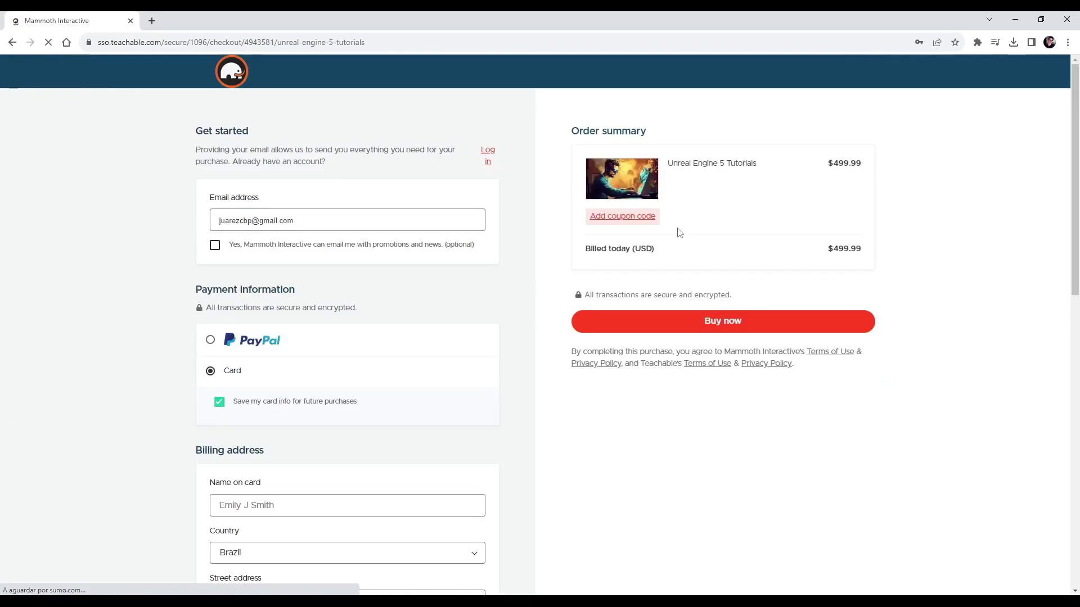
pyautogui.click(635, 216)
pyautogui.write('MAMMOTH')
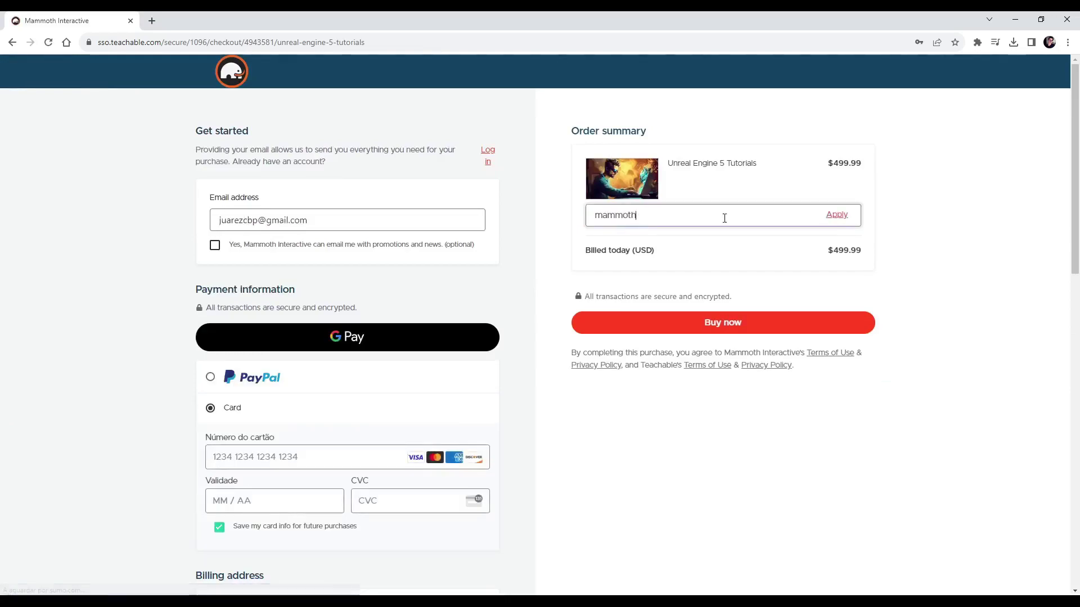